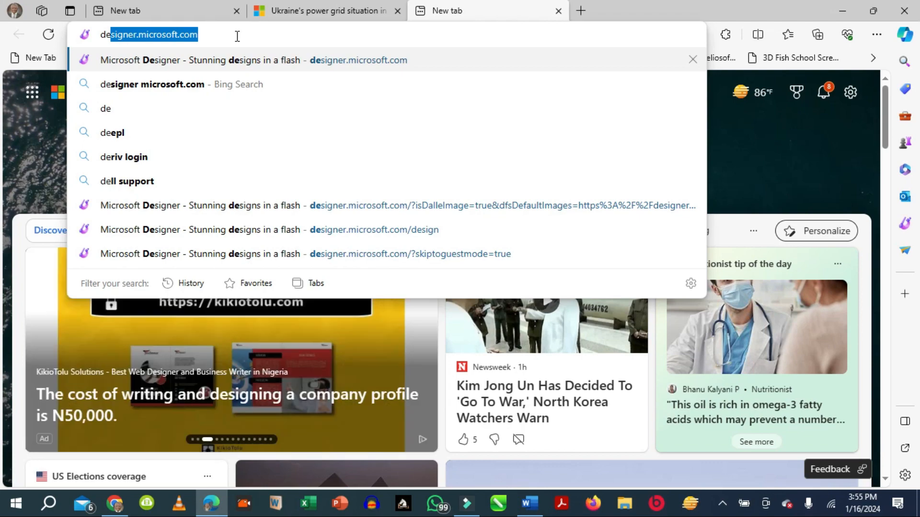
# Open designer.microsoft.com and look through the generative AI tools offered on its start page.
pyautogui.press('Return')
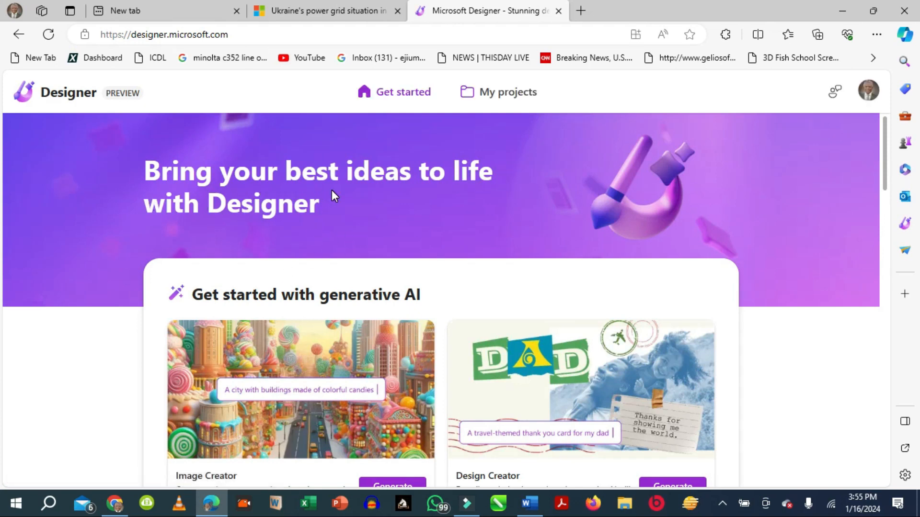
pyautogui.scroll(-3, 453, 192)
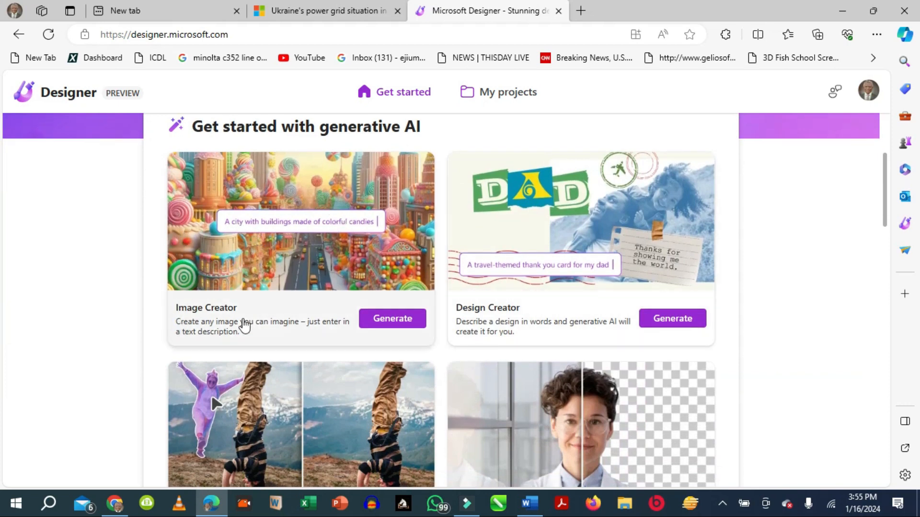
pyautogui.scroll(-1, 515, 293)
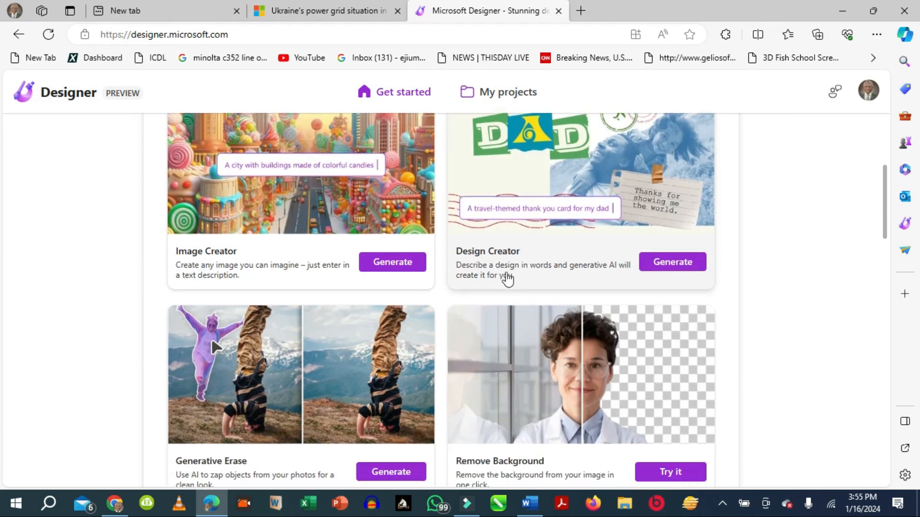
pyautogui.scroll(-2, 525, 265)
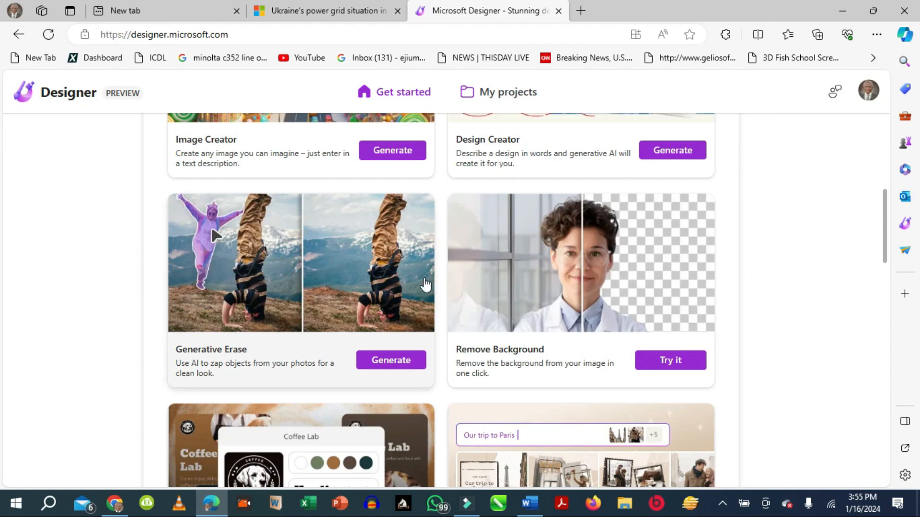
pyautogui.scroll(-2, 583, 298)
pyautogui.scroll(-3, 565, 326)
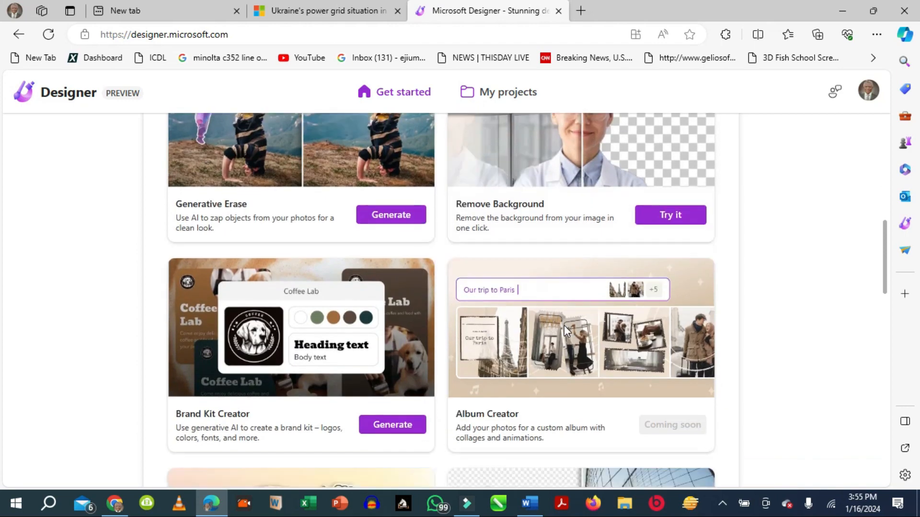
pyautogui.scroll(-2, 464, 404)
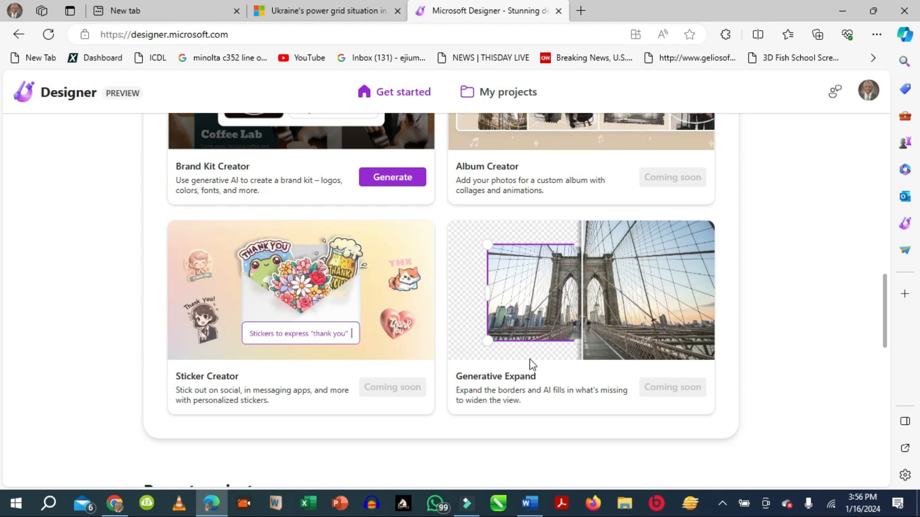
pyautogui.scroll(10, 710, 302)
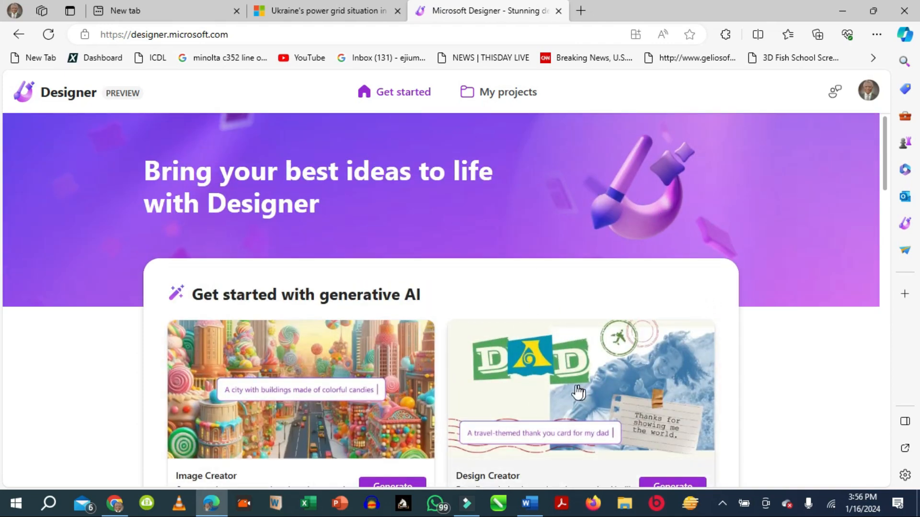
pyautogui.scroll(-3, 578, 390)
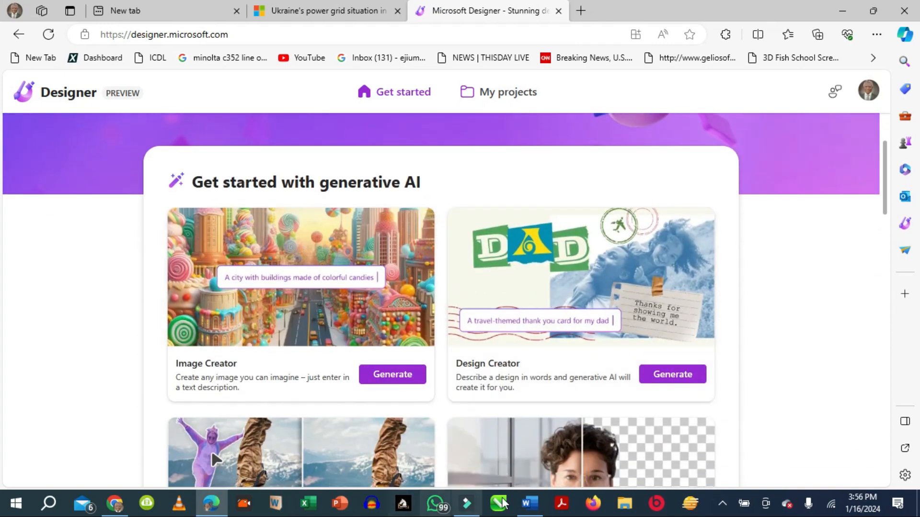
# Switch to Word and copy the exercise line "Create a crocodile in a river attacking a lion make it a close attack".
pyautogui.click(529, 503)
pyautogui.scroll(5, 612, 294)
pyautogui.scroll(10, 612, 293)
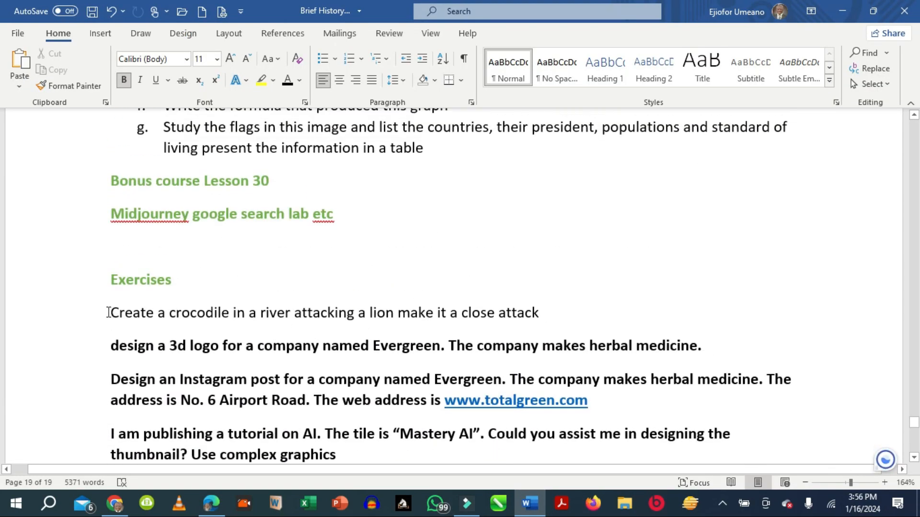
pyautogui.moveTo(110, 313); pyautogui.dragTo(539, 317)
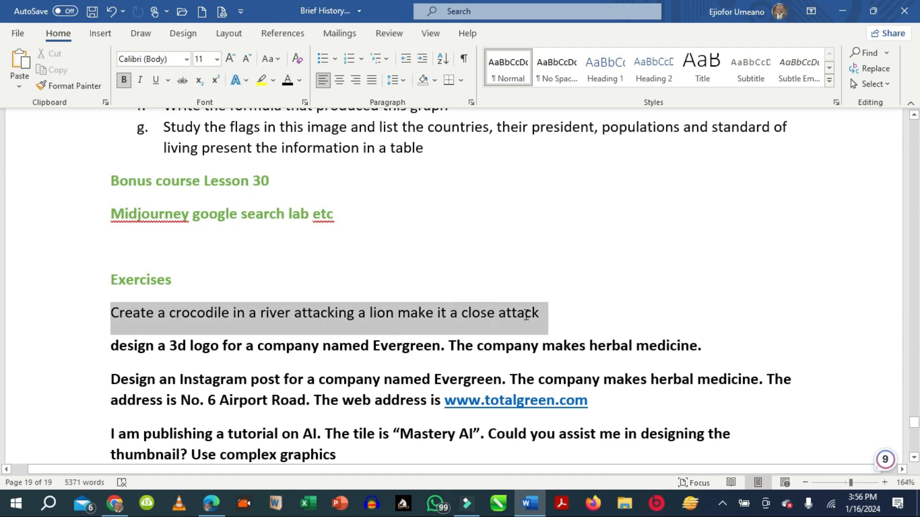
pyautogui.rightClick(393, 318)
pyautogui.click(430, 128)
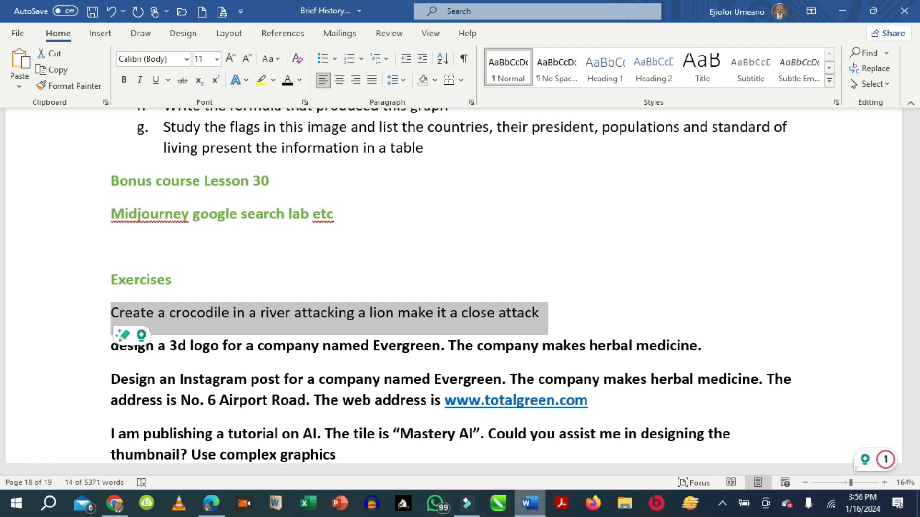
# Switch back to Edge, open Designer's Image Creator and examine the sample images and their prompts.
pyautogui.click(212, 503)
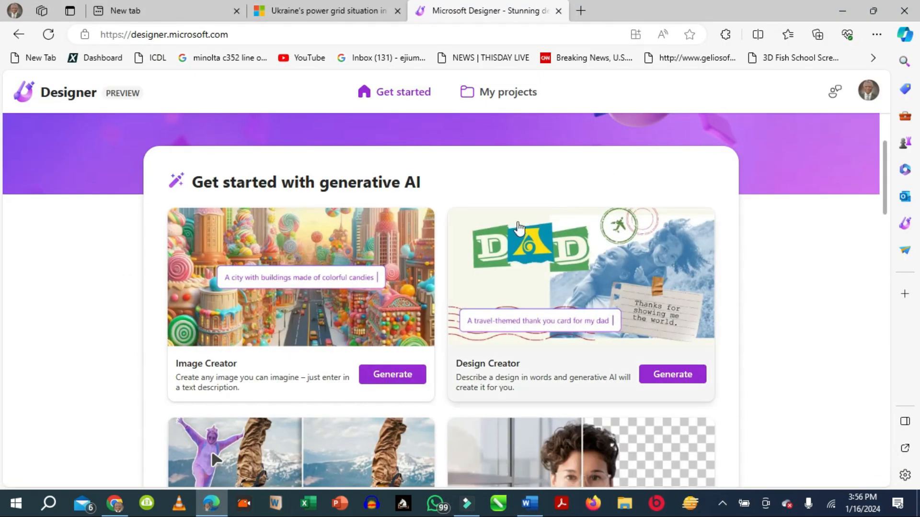
pyautogui.click(388, 368)
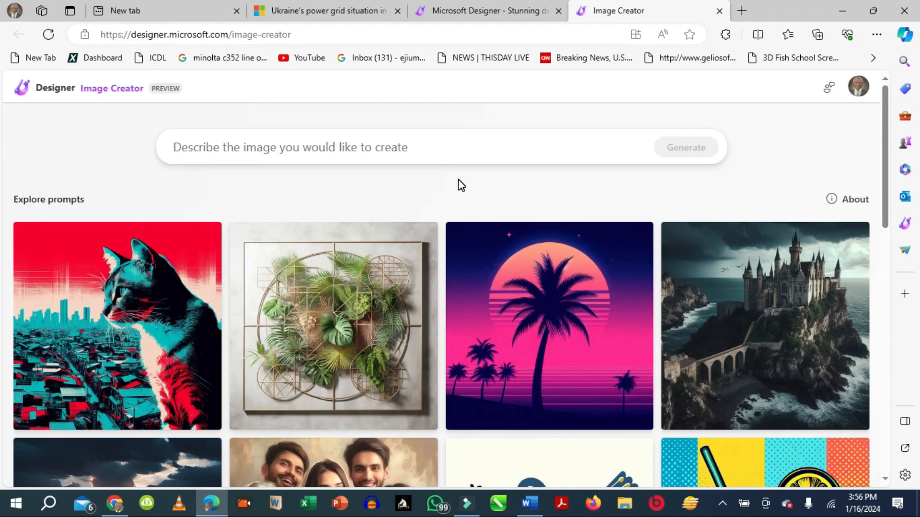
pyautogui.scroll(-3, 458, 185)
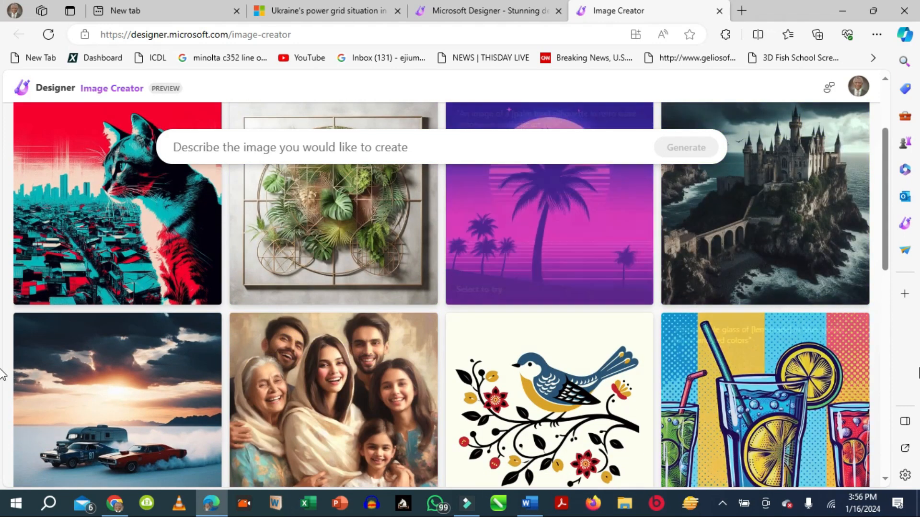
pyautogui.scroll(3, 883, 188)
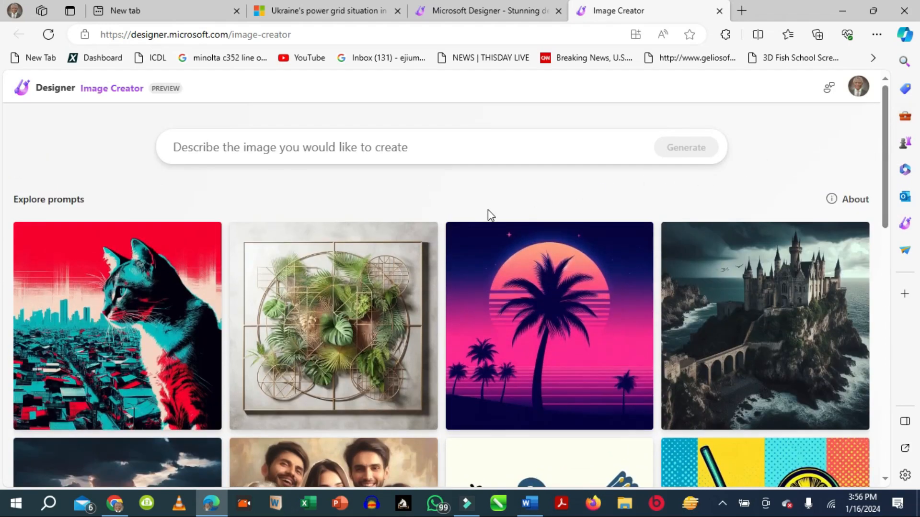
pyautogui.moveTo(153, 297)
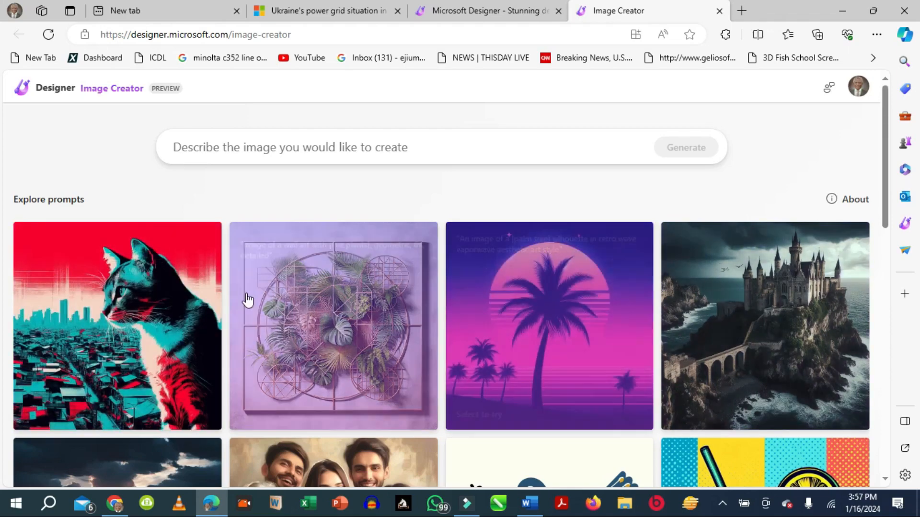
pyautogui.moveTo(107, 316)
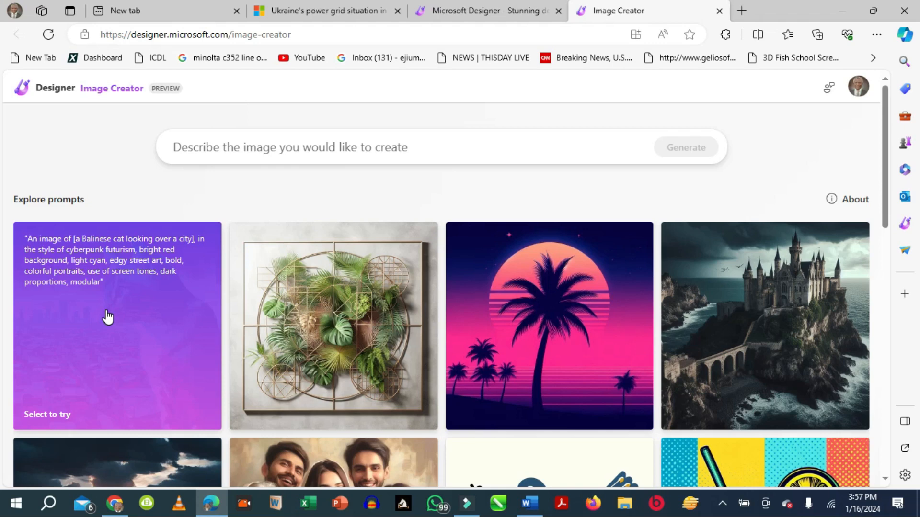
pyautogui.moveTo(309, 318)
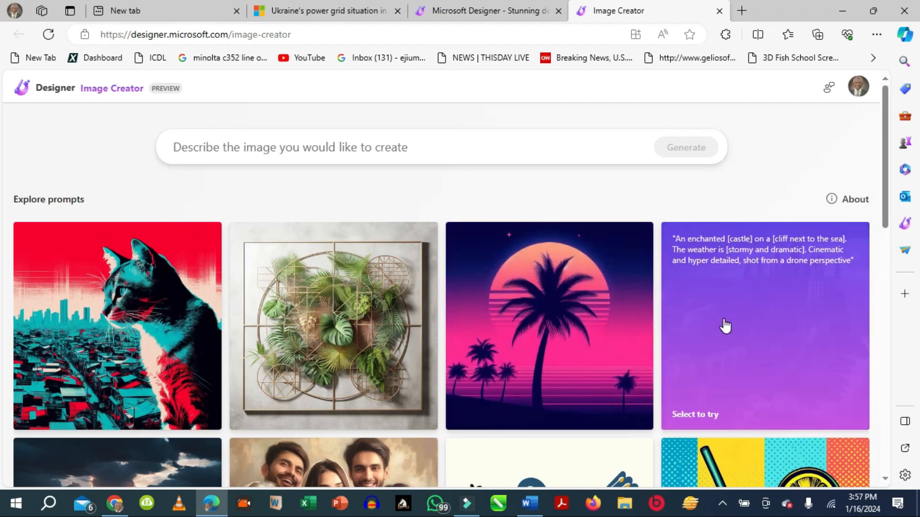
pyautogui.scroll(-4, 724, 326)
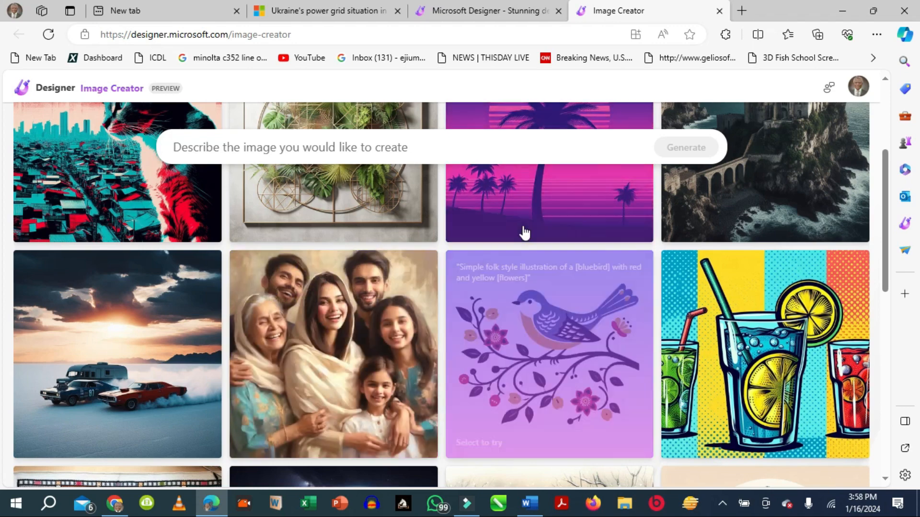
pyautogui.scroll(4, 507, 309)
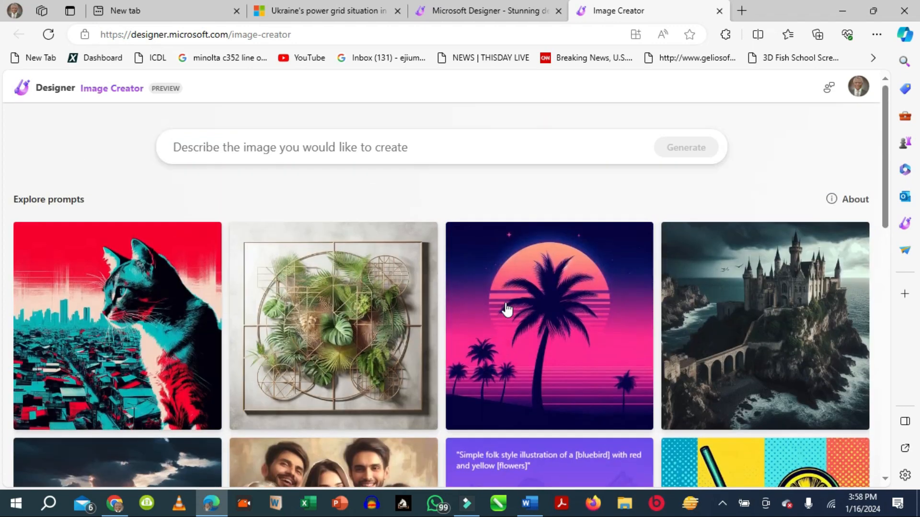
# Paste the copied crocodile and lion text as the image description.
pyautogui.click(177, 149)
pyautogui.rightClick(177, 152)
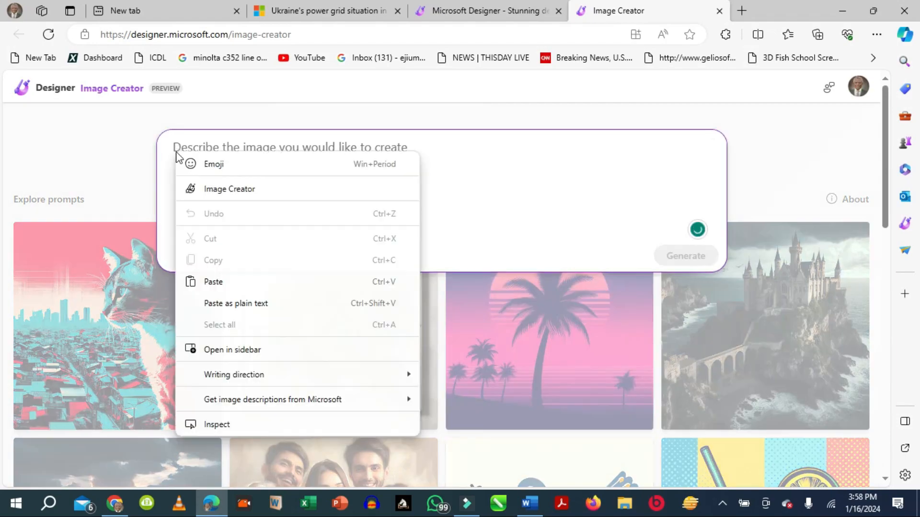
pyautogui.click(226, 282)
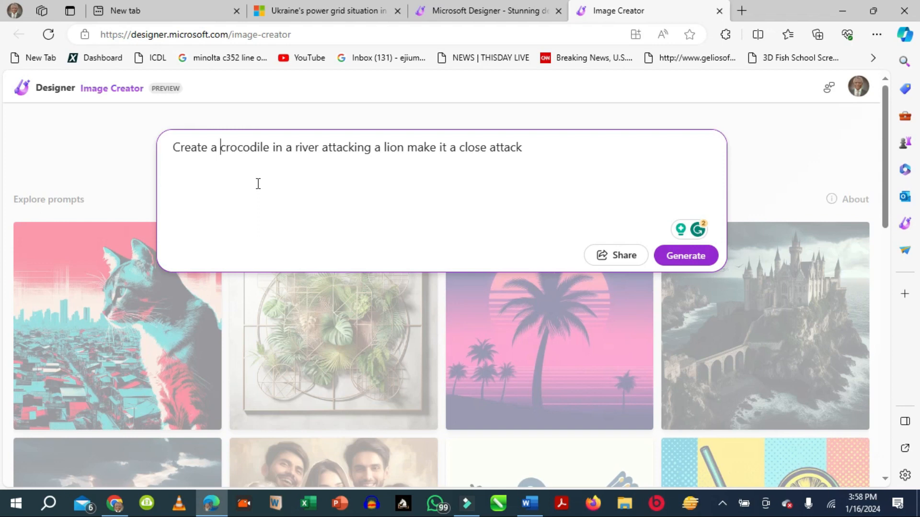
# Enclose the words crocodile, river and lion in square brackets in the prompt and generate the image.
pyautogui.write('(')
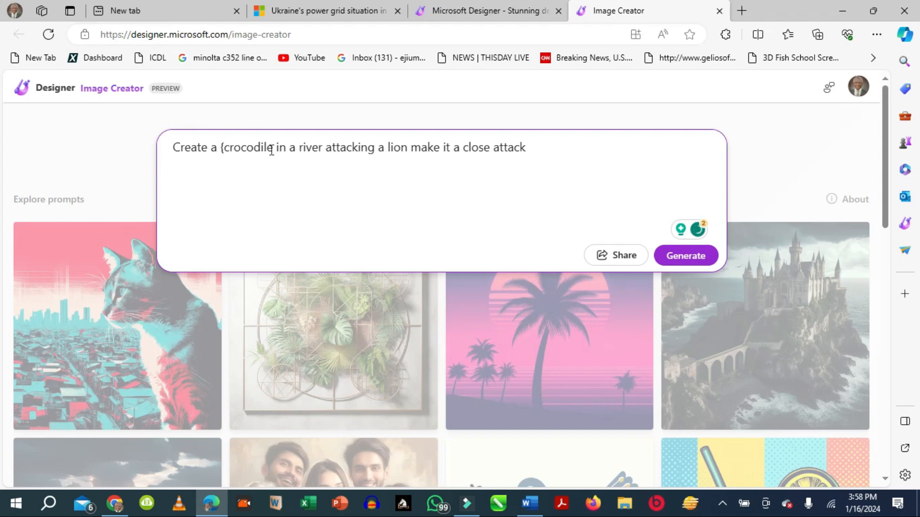
pyautogui.press('BackSpace')
pyautogui.write('[')
pyautogui.write(']')
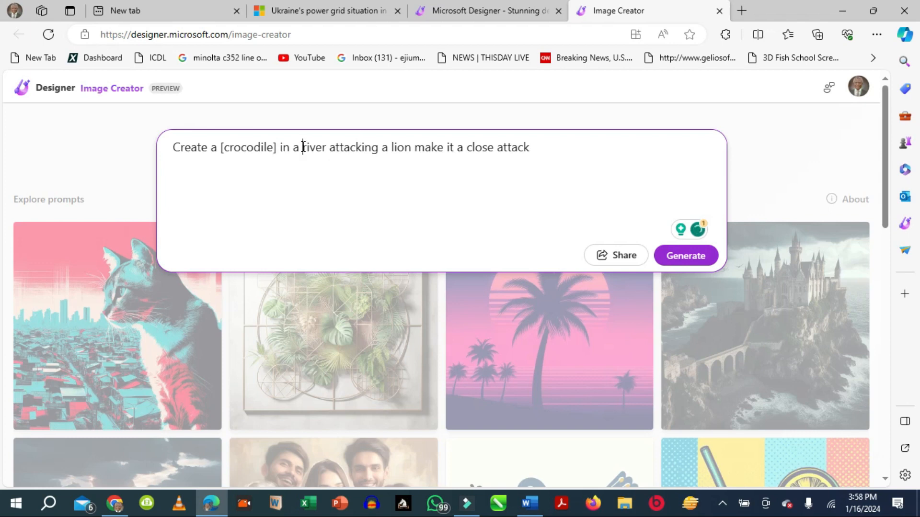
pyautogui.write('[')
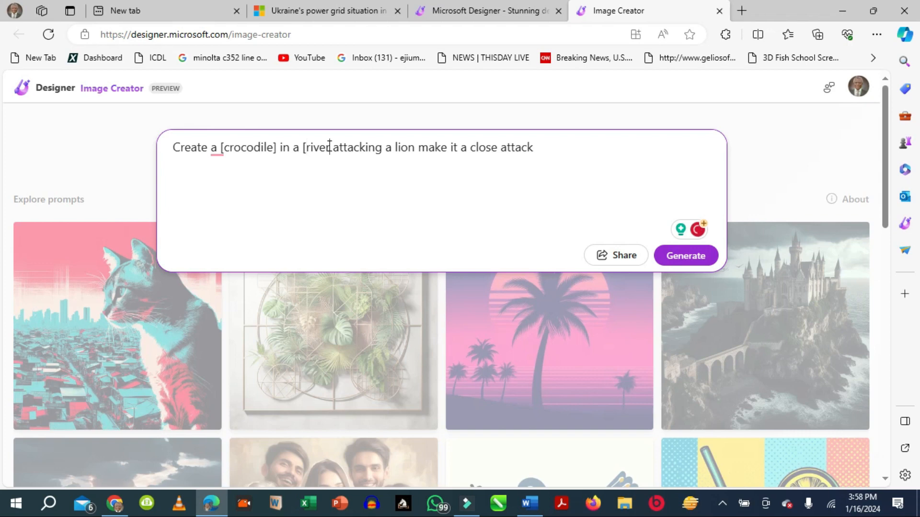
pyautogui.write(']')
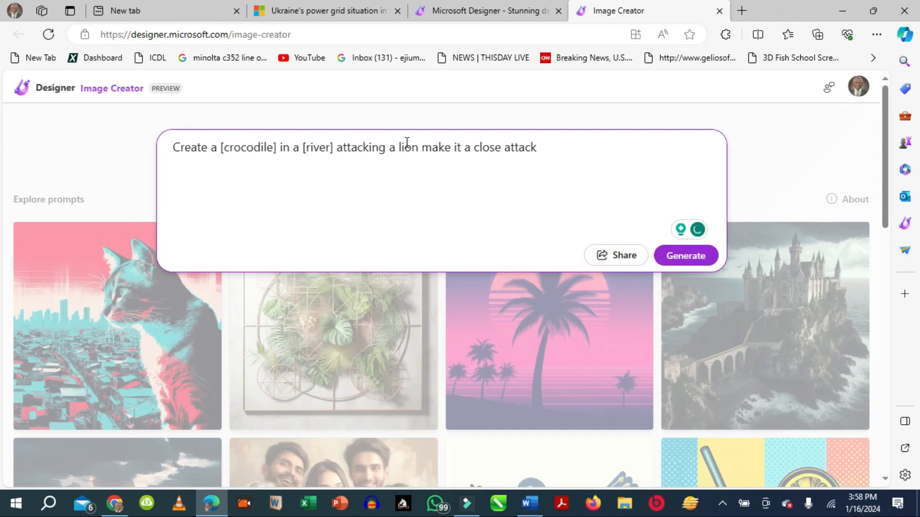
pyautogui.click(401, 146)
pyautogui.write('[')
pyautogui.click(424, 151)
pyautogui.write(']')
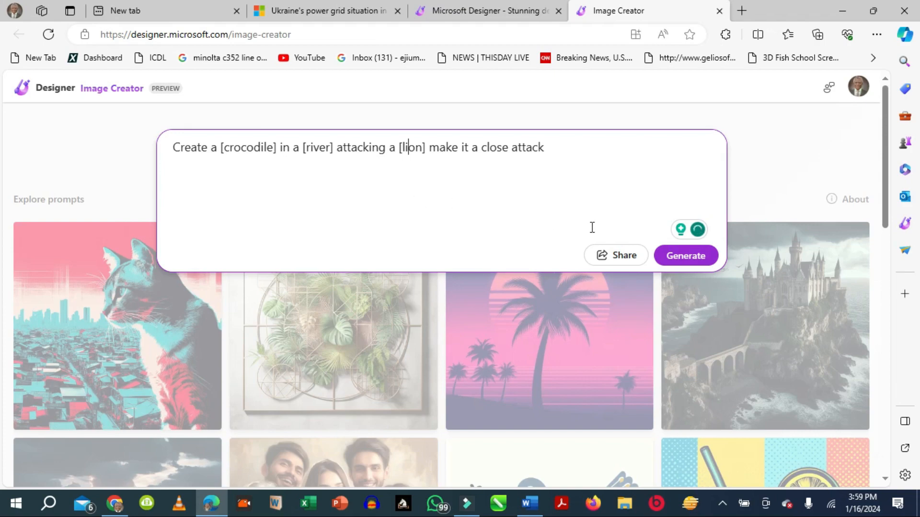
pyautogui.click(687, 257)
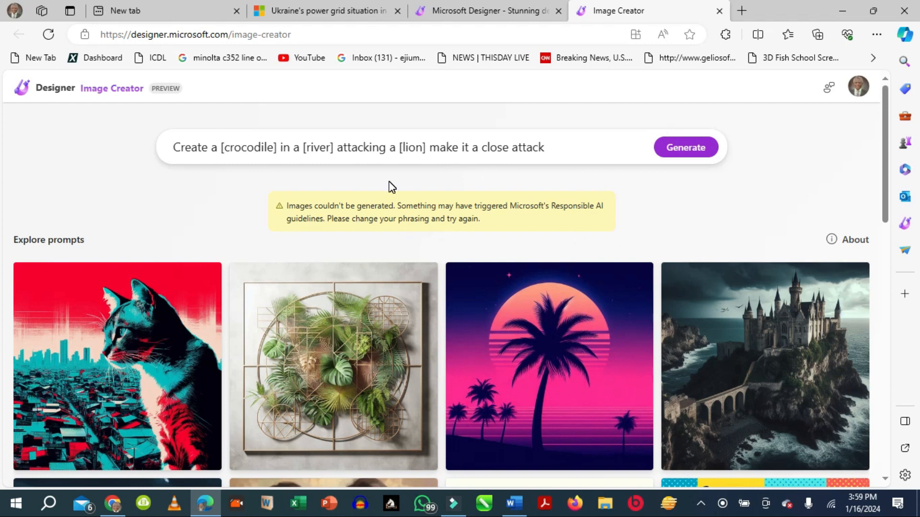
# Remove "make it a close attack" from the end of the prompt and generate the image again.
pyautogui.click(553, 150)
pyautogui.press('BackSpace')
pyautogui.press('BackSpace')
pyautogui.press('BackSpace')
pyautogui.press('BackSpace')
pyautogui.press('BackSpace')
pyautogui.press('BackSpace')
pyautogui.press('BackSpace')
pyautogui.press('BackSpace')
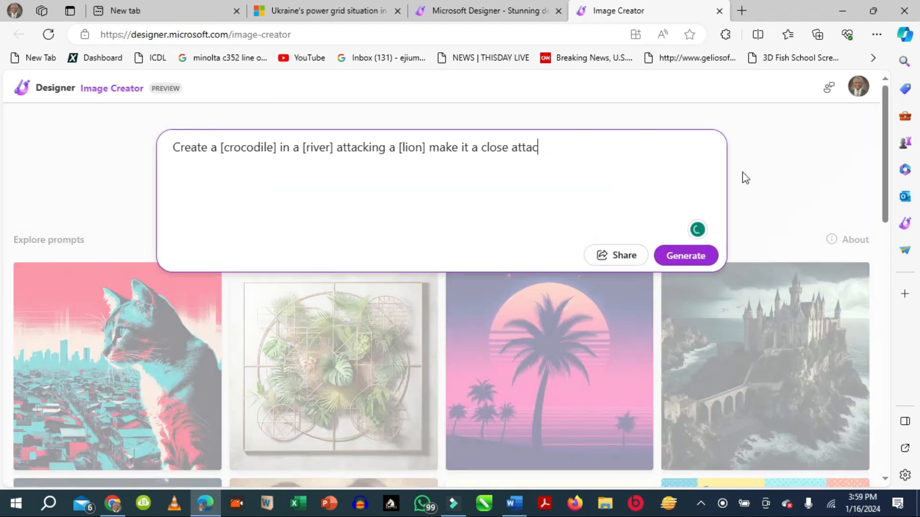
pyautogui.press('BackSpace')
pyautogui.press('BackSpace')
pyautogui.press('BackSpace')
pyautogui.press('BackSpace')
pyautogui.press('BackSpace')
pyautogui.press('BackSpace')
pyautogui.press('BackSpace')
pyautogui.press('BackSpace')
pyautogui.press('BackSpace')
pyautogui.press('BackSpace')
pyautogui.press('BackSpace')
pyautogui.press('BackSpace')
pyautogui.press('BackSpace')
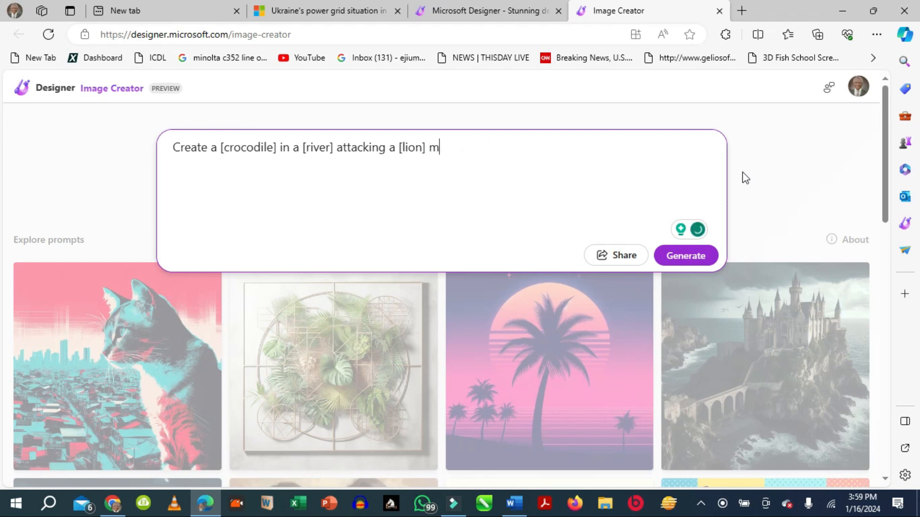
pyautogui.click(670, 258)
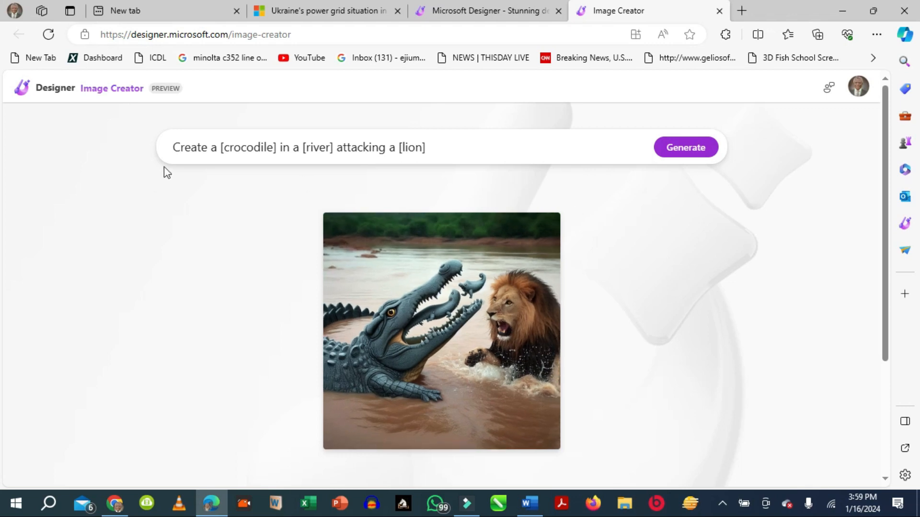
# Insert "photorealist" before [crocodile] in the prompt and generate the image again.
pyautogui.click(217, 145)
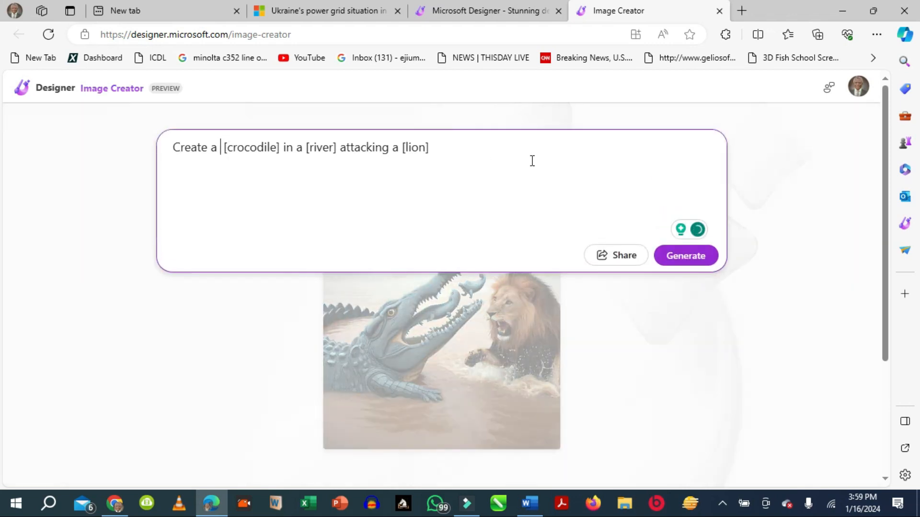
pyautogui.write('photorealist')
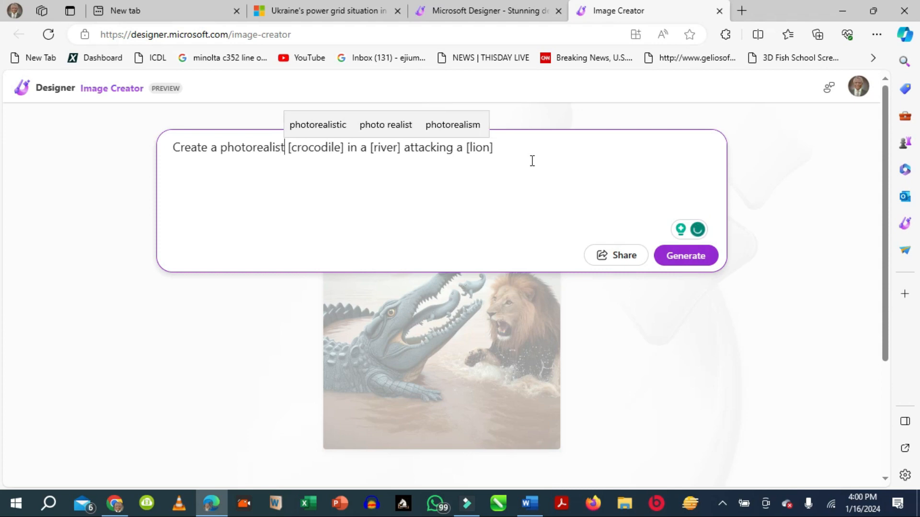
pyautogui.click(333, 332)
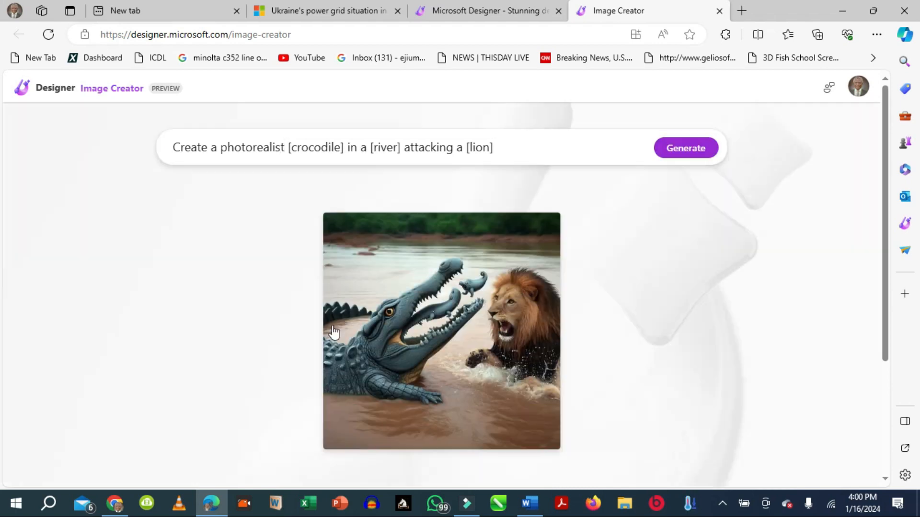
pyautogui.click(260, 142)
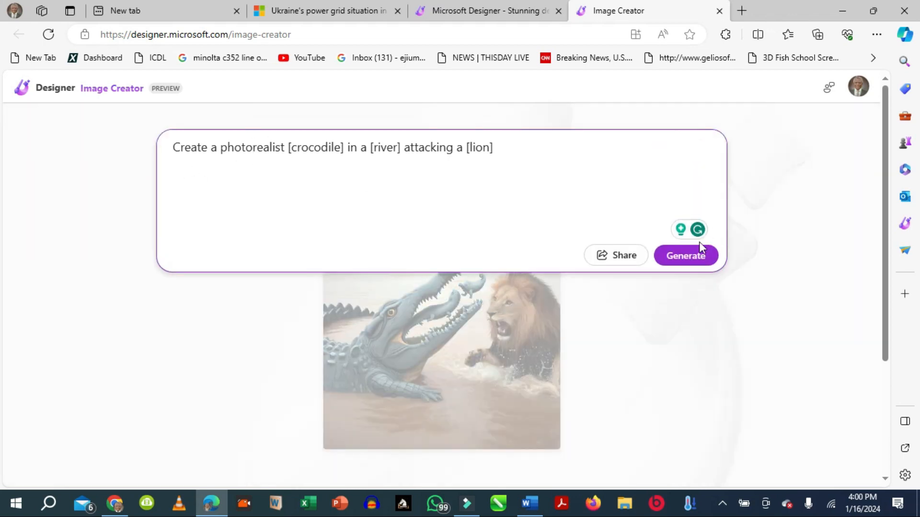
pyautogui.click(684, 258)
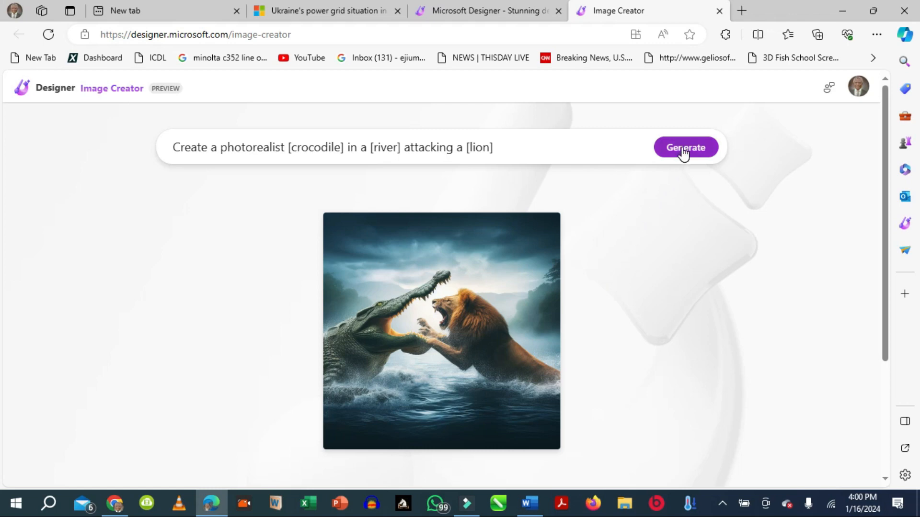
# Open the generated crocodile and lion image in its detail view and download it.
pyautogui.scroll(-3, 658, 221)
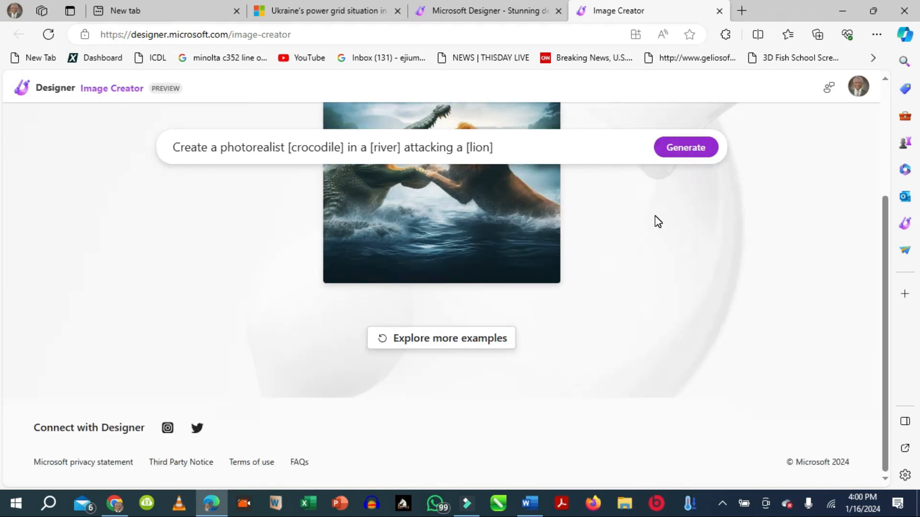
pyautogui.scroll(3, 657, 221)
pyautogui.scroll(-3, 657, 221)
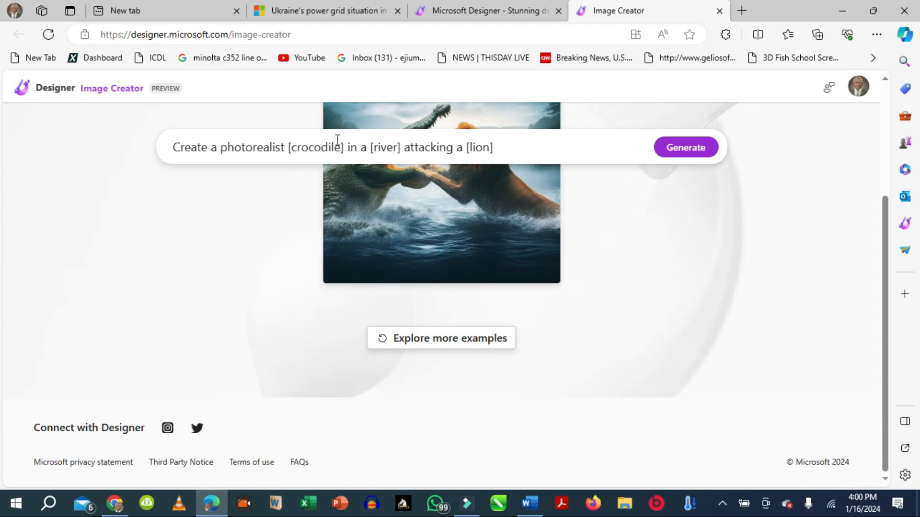
pyautogui.click(399, 191)
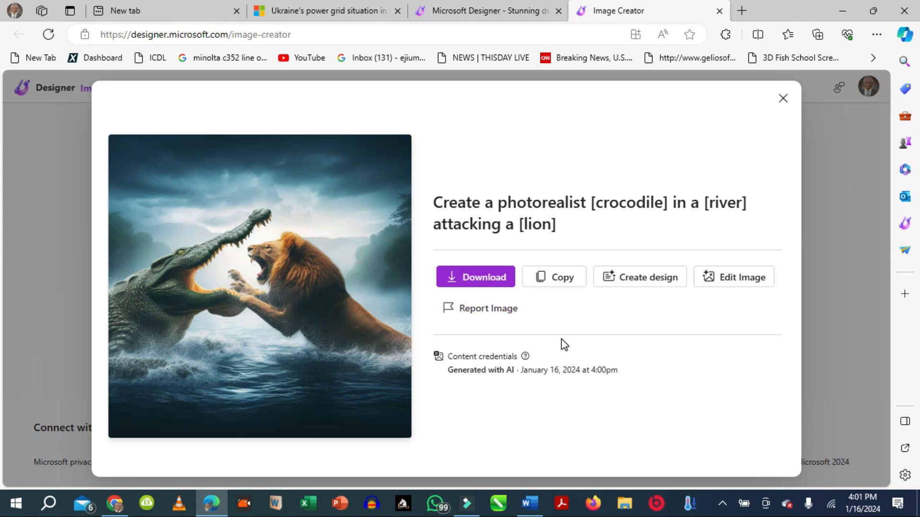
pyautogui.click(493, 282)
pyautogui.click(477, 282)
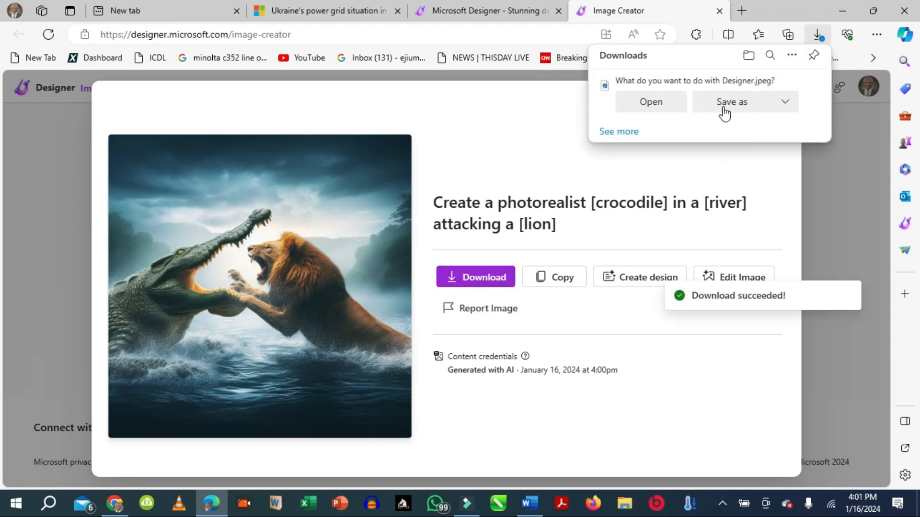
pyautogui.click(738, 100)
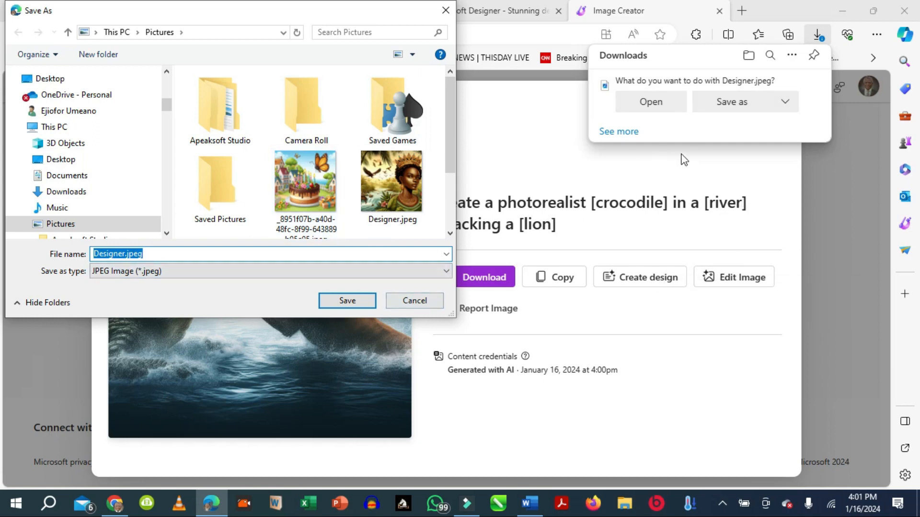
pyautogui.click(414, 302)
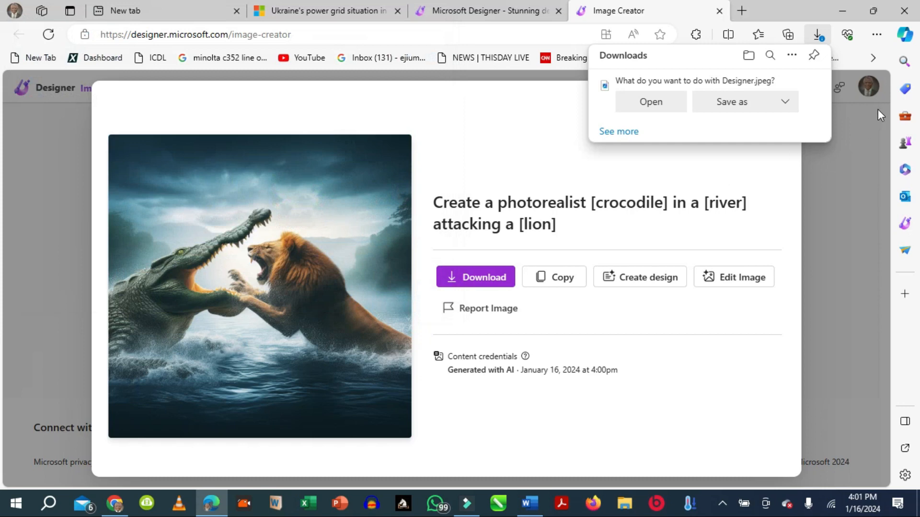
pyautogui.click(789, 105)
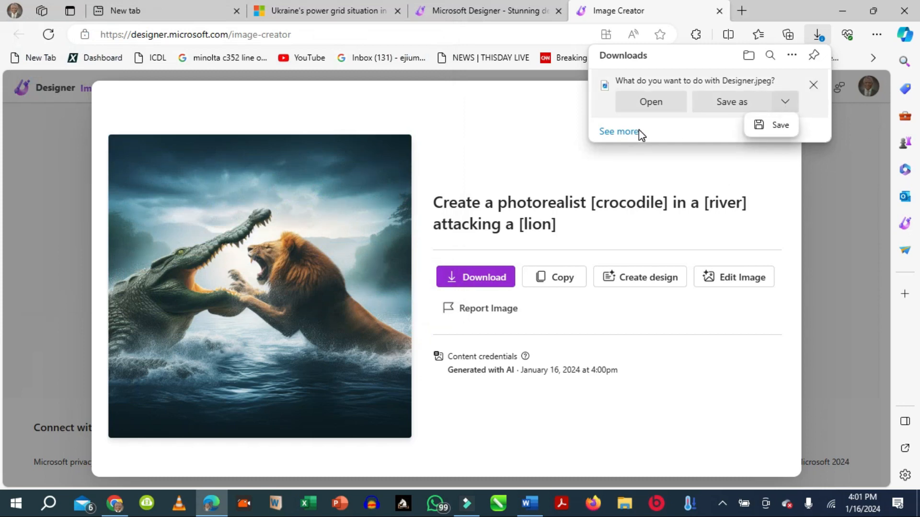
pyautogui.click(669, 139)
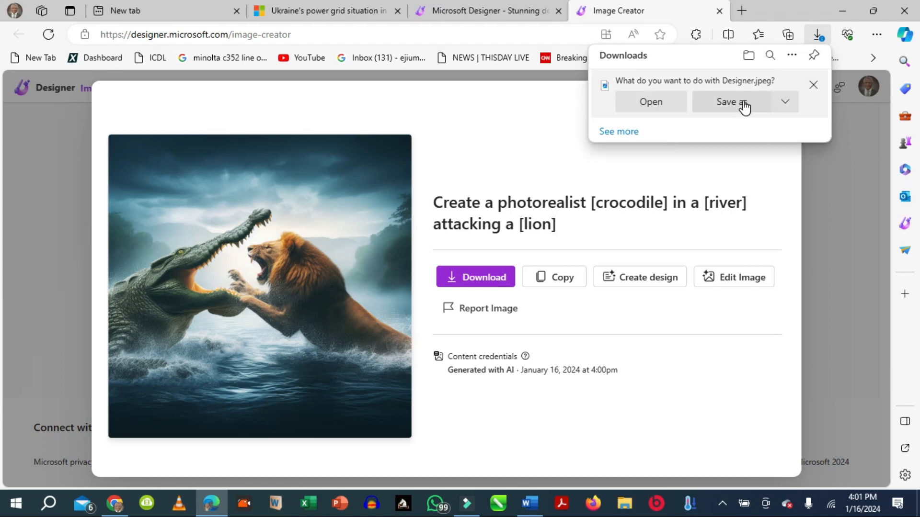
pyautogui.click(617, 135)
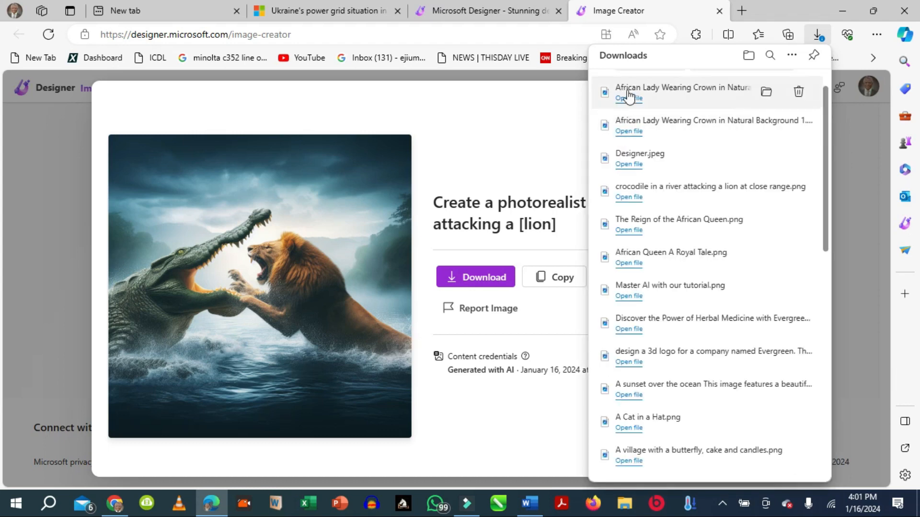
pyautogui.click(481, 130)
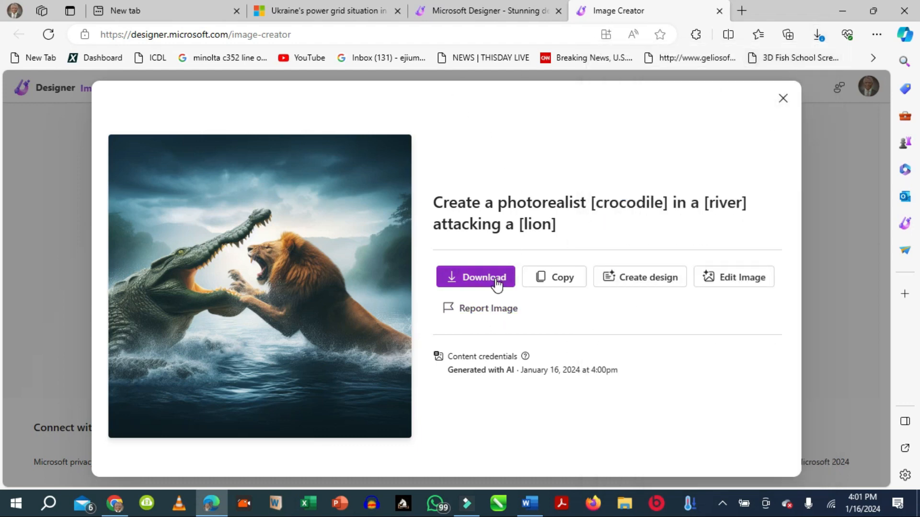
# Download the image again and try to save it as Designer (1).jpeg in the Pictures folder.
pyautogui.click(453, 279)
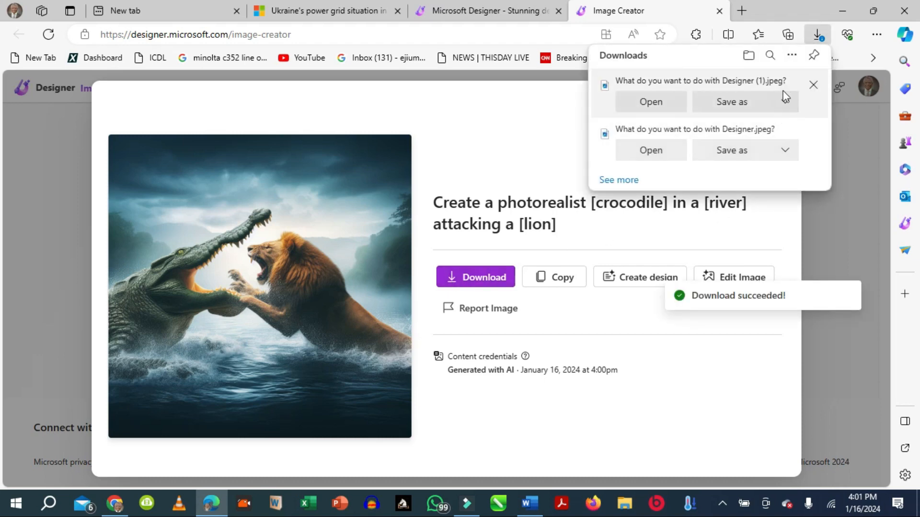
pyautogui.click(786, 106)
pyautogui.click(785, 103)
pyautogui.click(785, 103)
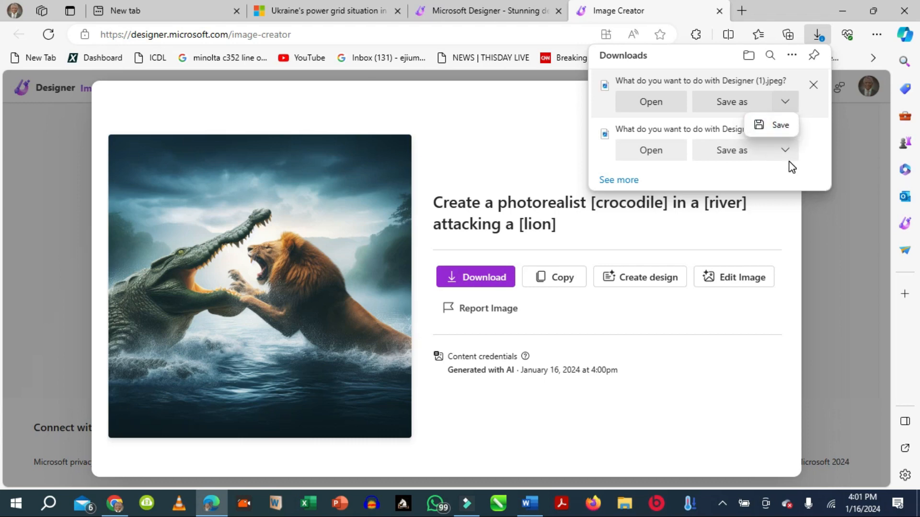
pyautogui.click(785, 149)
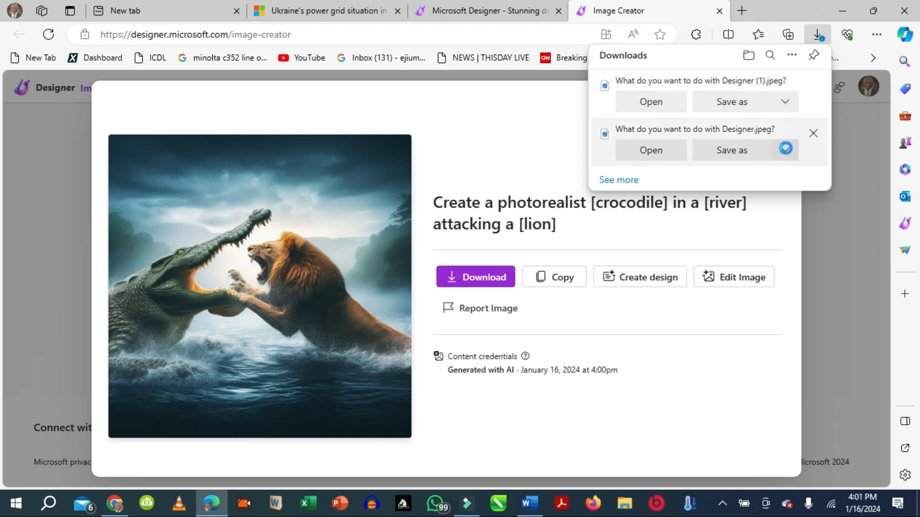
pyautogui.click(786, 102)
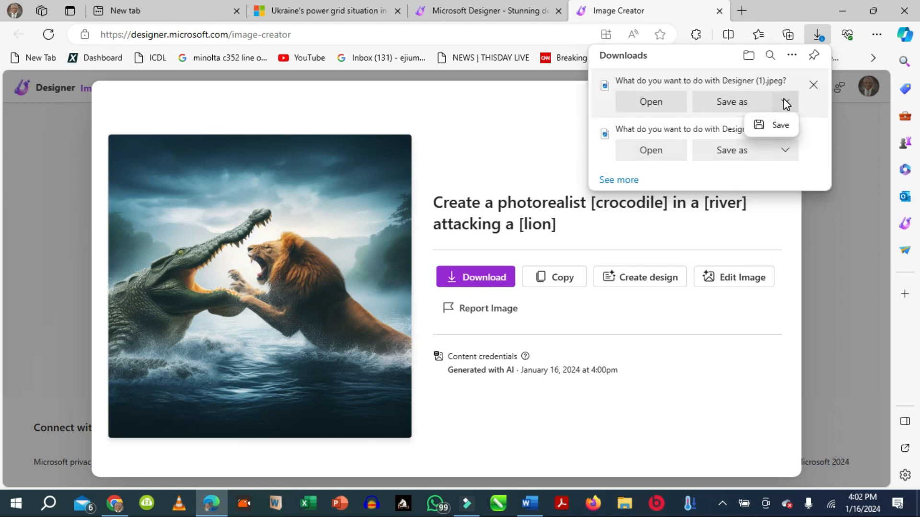
pyautogui.click(762, 126)
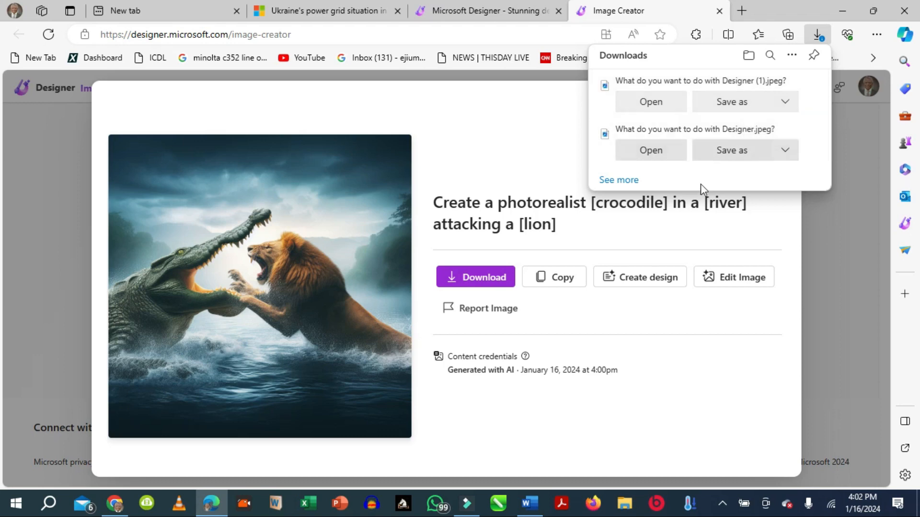
pyautogui.click(750, 107)
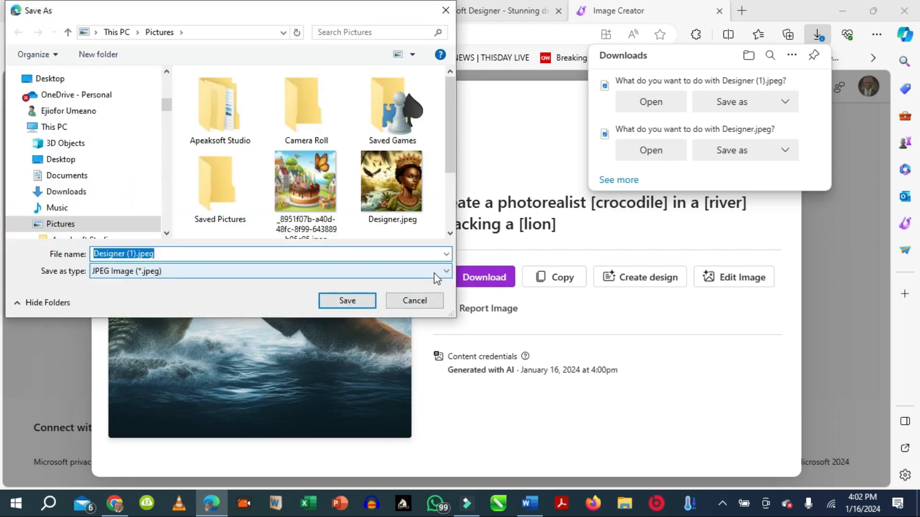
pyautogui.click(439, 270)
pyautogui.click(439, 270)
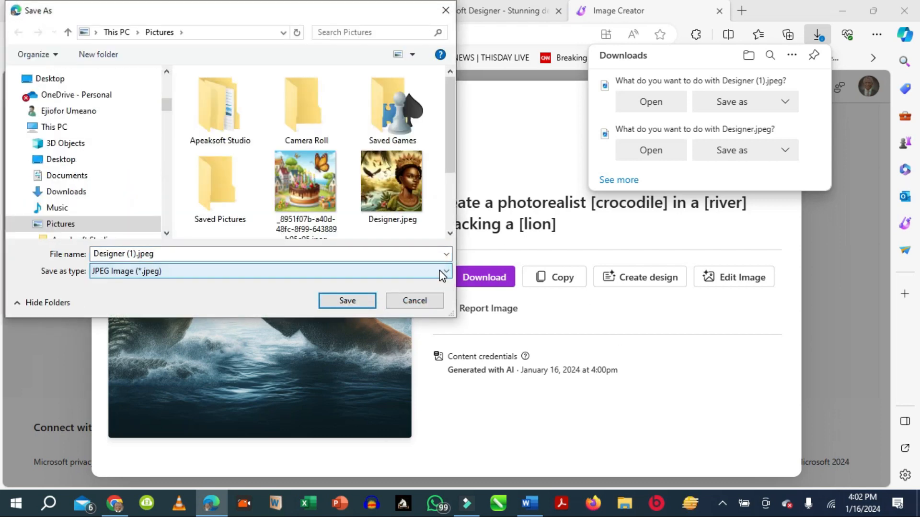
pyautogui.click(340, 297)
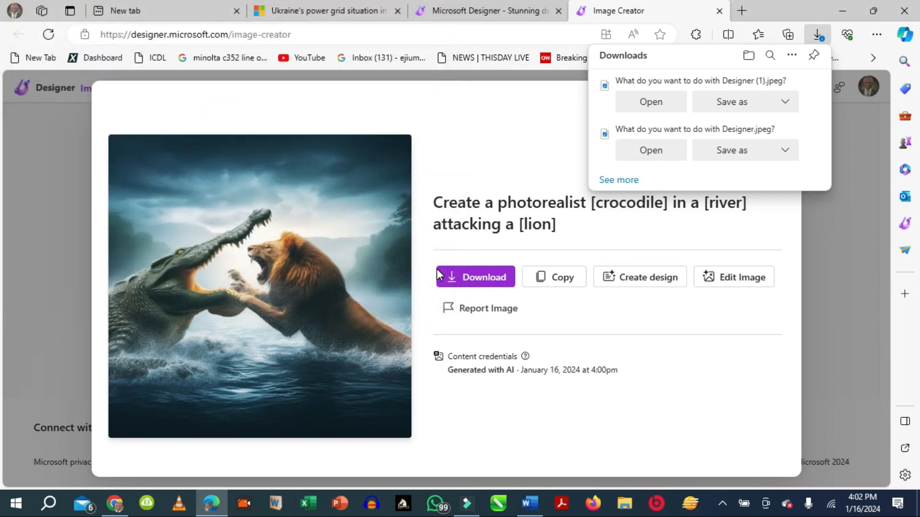
# Dismiss the downloads list and close the image's detail view and the Image Creator page.
pyautogui.click(477, 174)
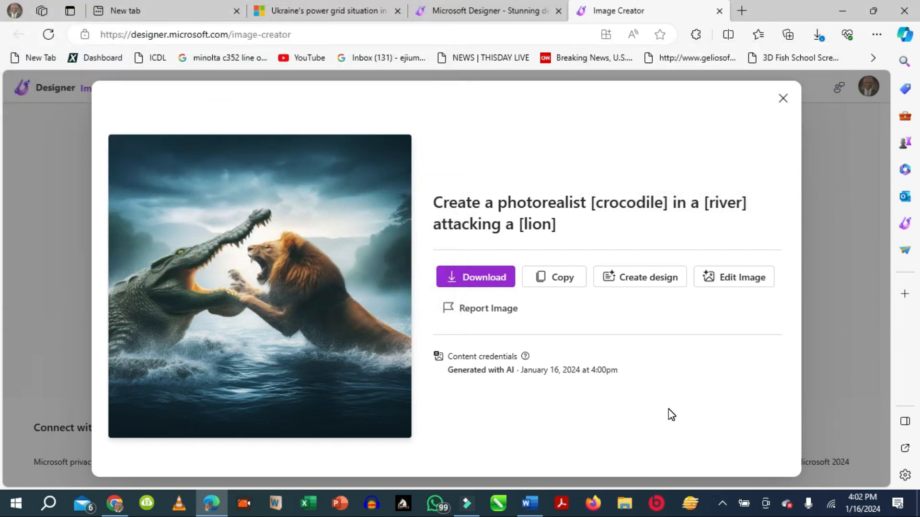
pyautogui.click(781, 100)
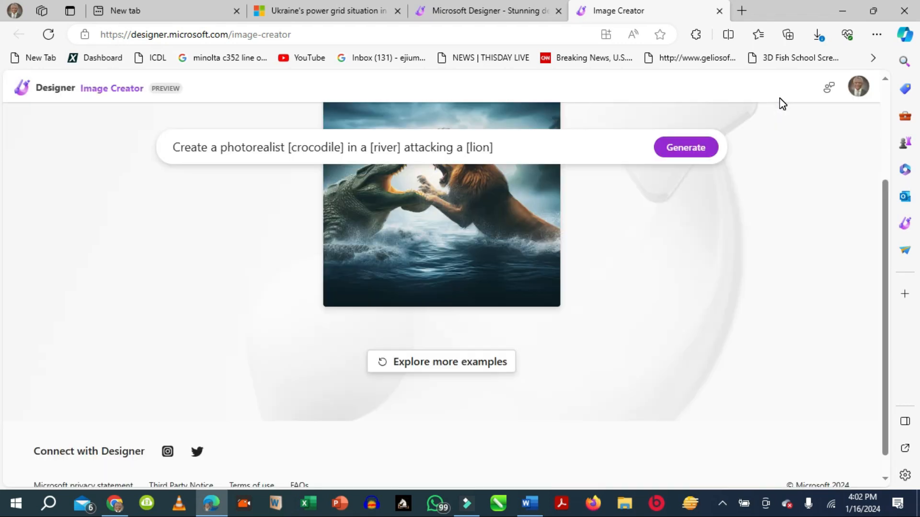
pyautogui.click(719, 11)
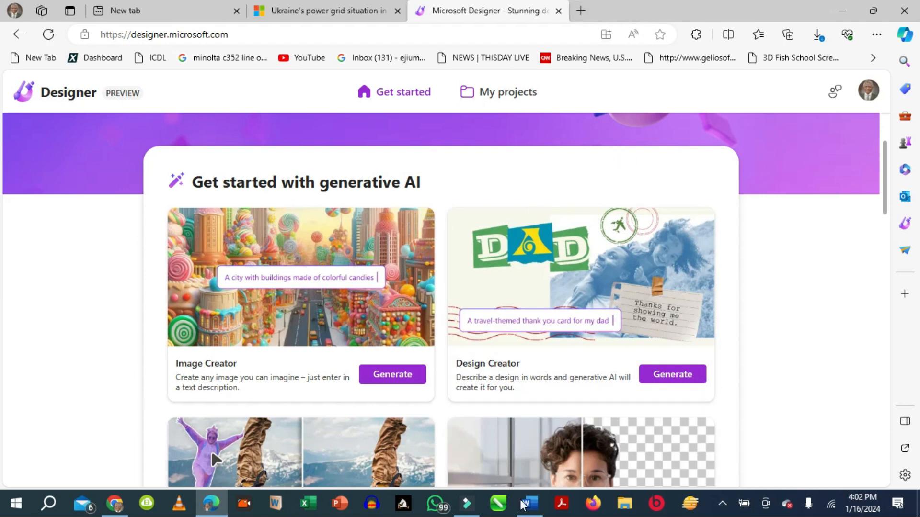
# Switch to Word and copy the exercise text "design a 3d logo for a company named Evergreen. The company makes herbal medicine".
pyautogui.moveTo(522, 501)
pyautogui.click(504, 484)
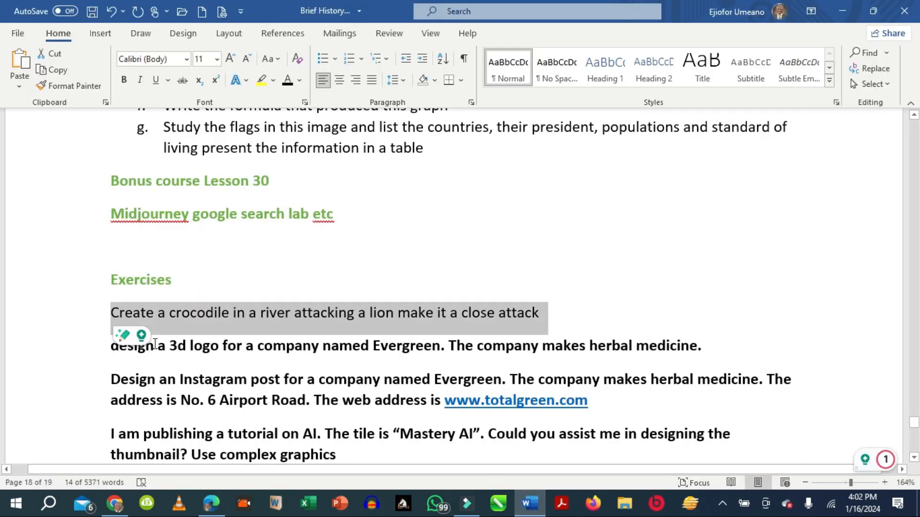
pyautogui.click(97, 347)
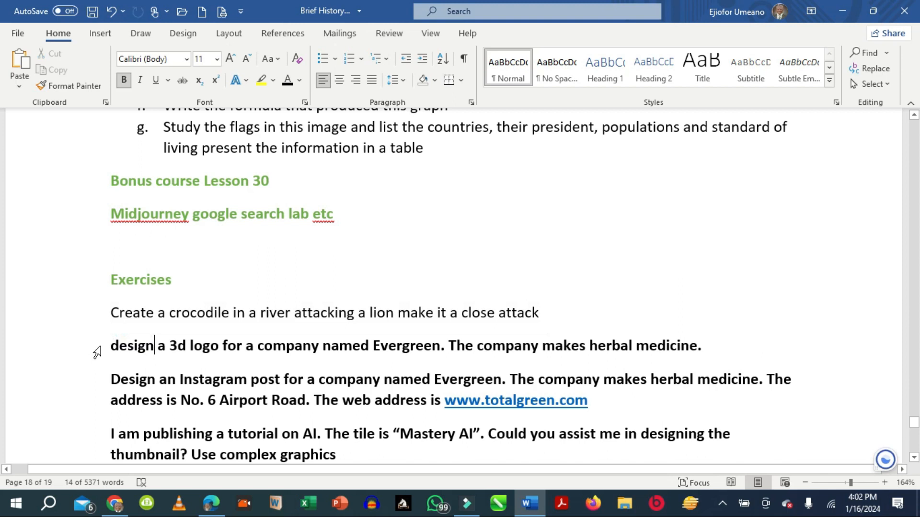
pyautogui.moveTo(109, 343); pyautogui.dragTo(670, 343)
pyautogui.rightClick(596, 355)
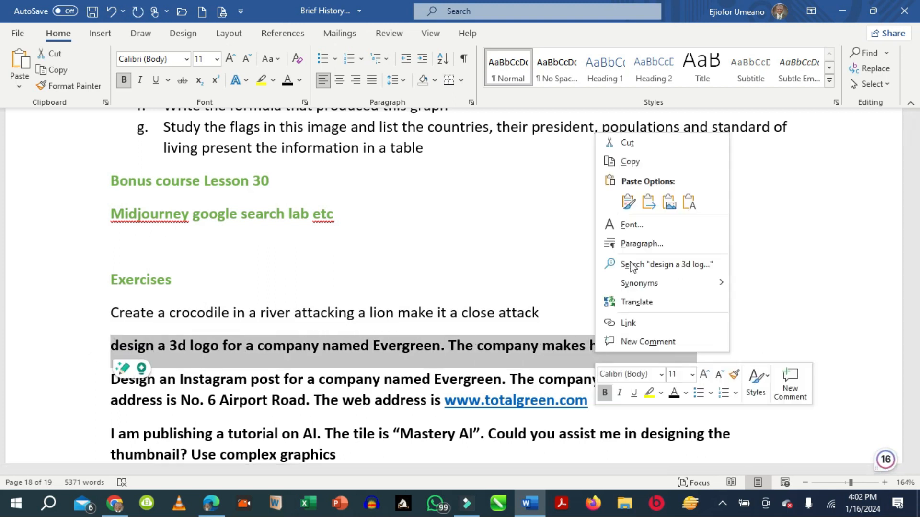
pyautogui.click(629, 161)
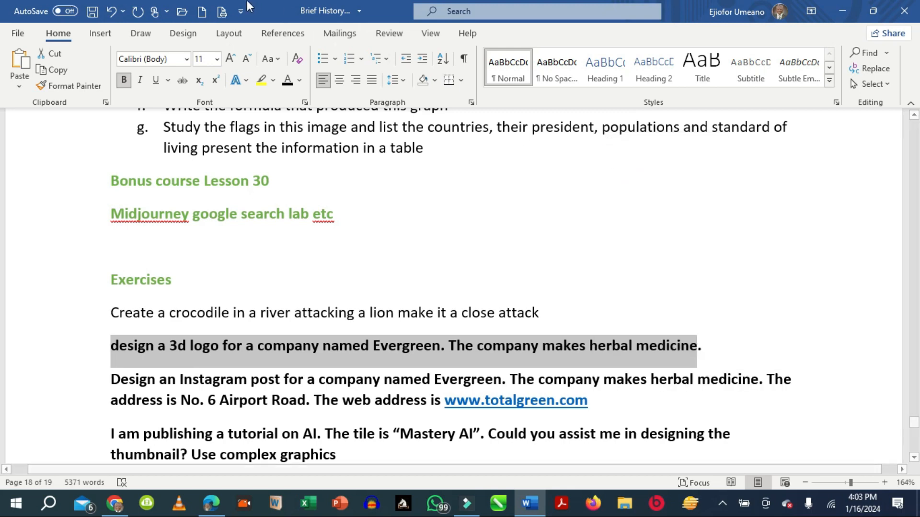
# Switch back to Edge, open Design Creator and generate designs from the pasted Evergreen 3D logo description.
pyautogui.click(211, 503)
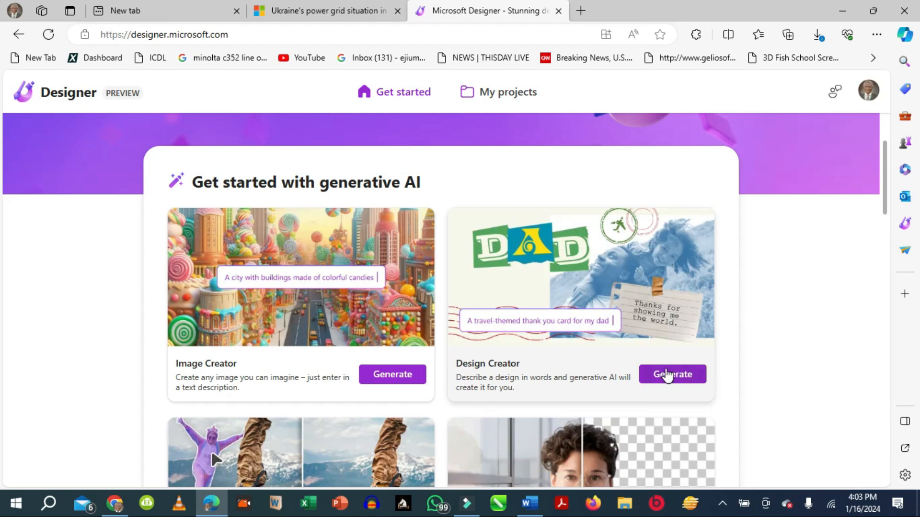
pyautogui.click(663, 377)
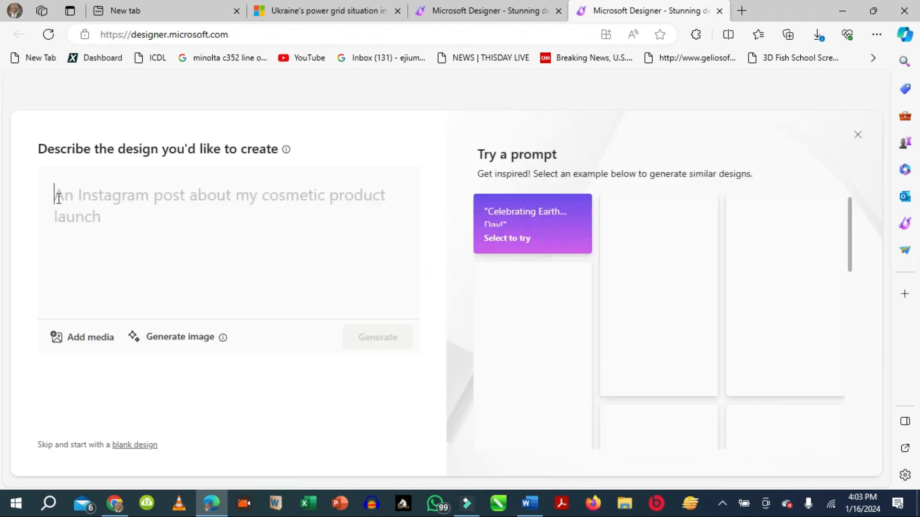
pyautogui.rightClick(58, 198)
pyautogui.click(158, 331)
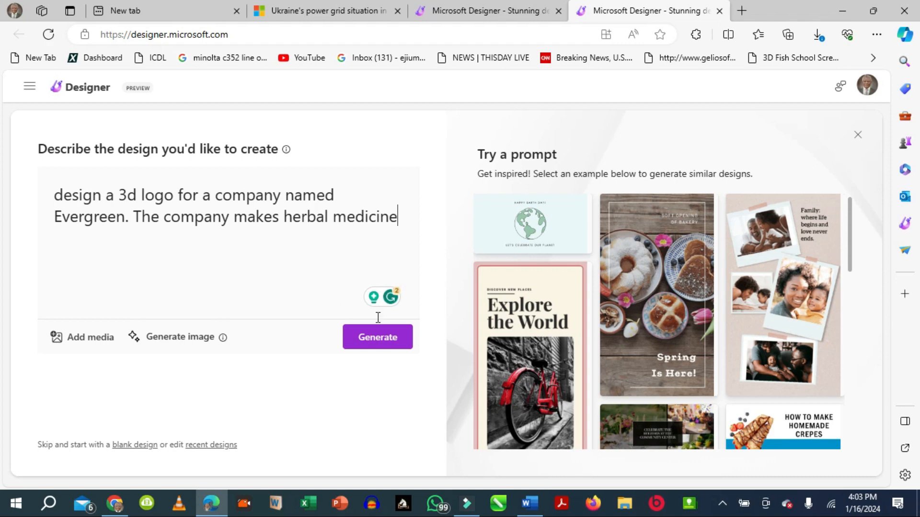
pyautogui.click(387, 337)
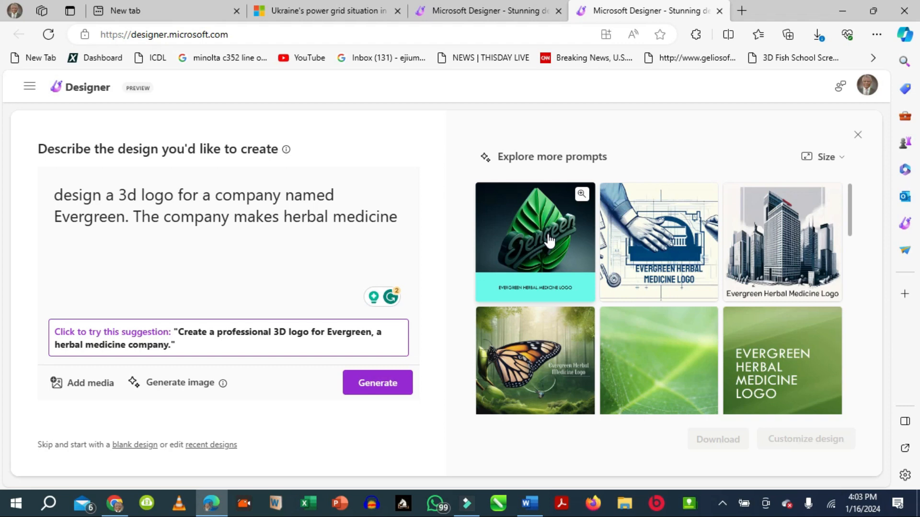
pyautogui.scroll(-8, 676, 314)
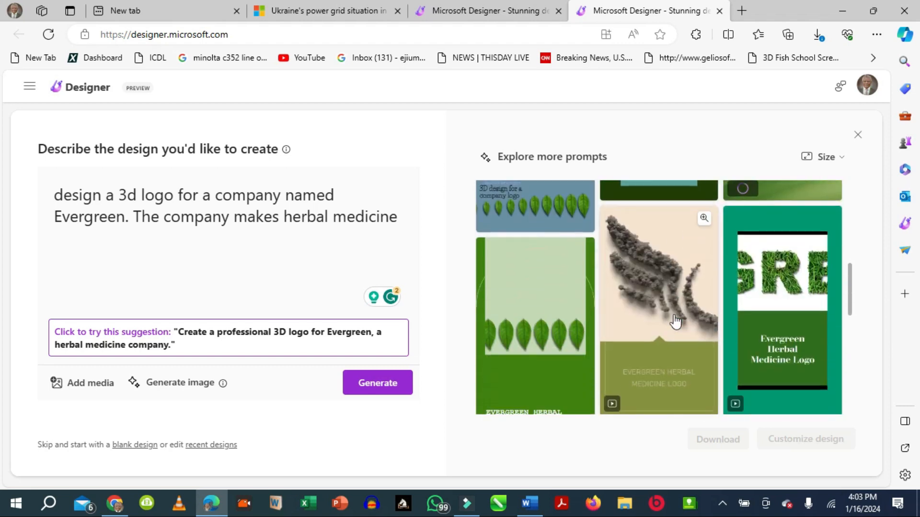
# Review the generated designs, apply the suggested prompt "Create a professional 3D logo for Evergreen, a herbal medicine company." and generate new designs from it.
pyautogui.scroll(-10, 673, 314)
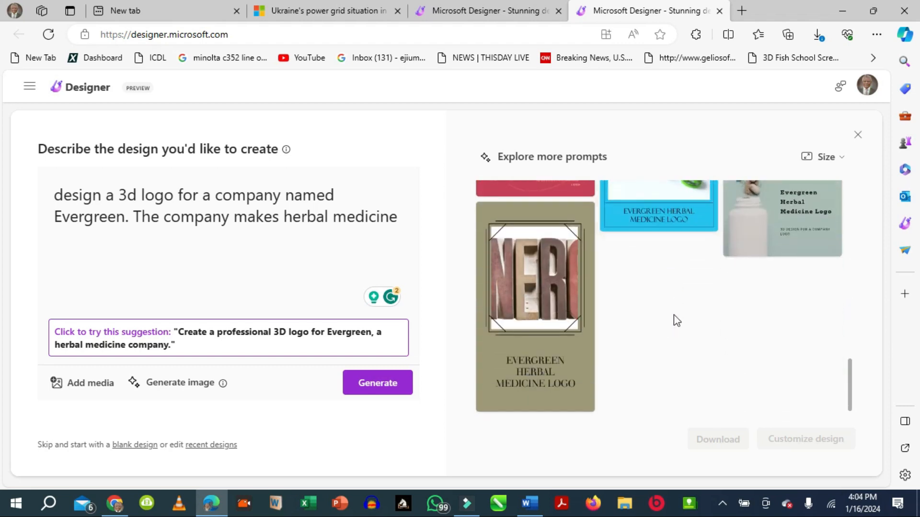
pyautogui.scroll(10, 675, 322)
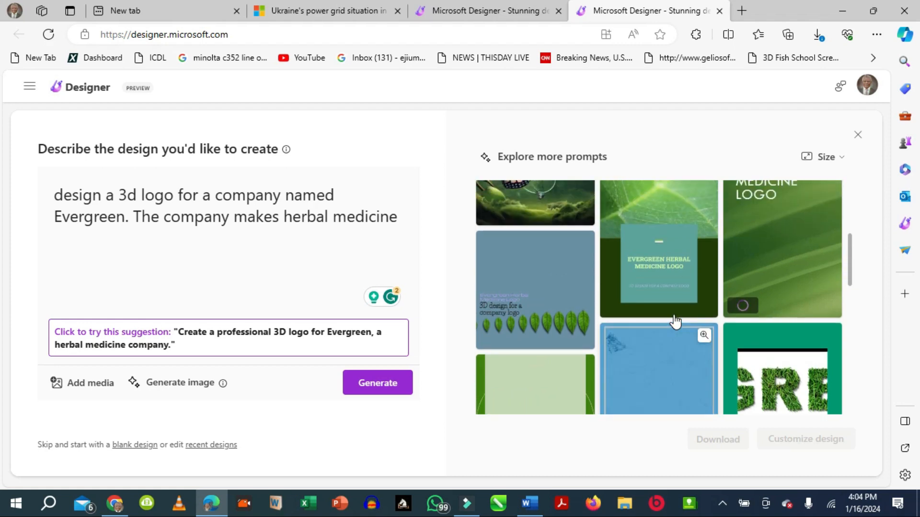
pyautogui.scroll(5, 675, 321)
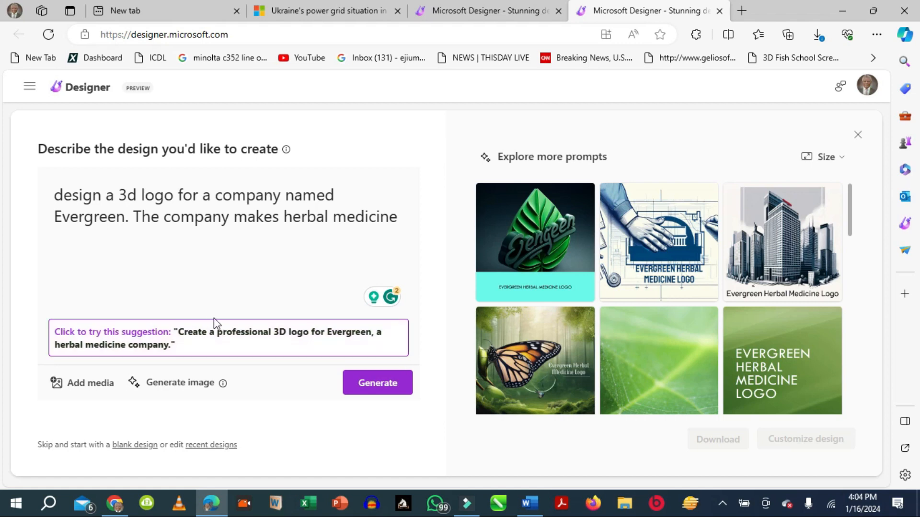
pyautogui.click(129, 339)
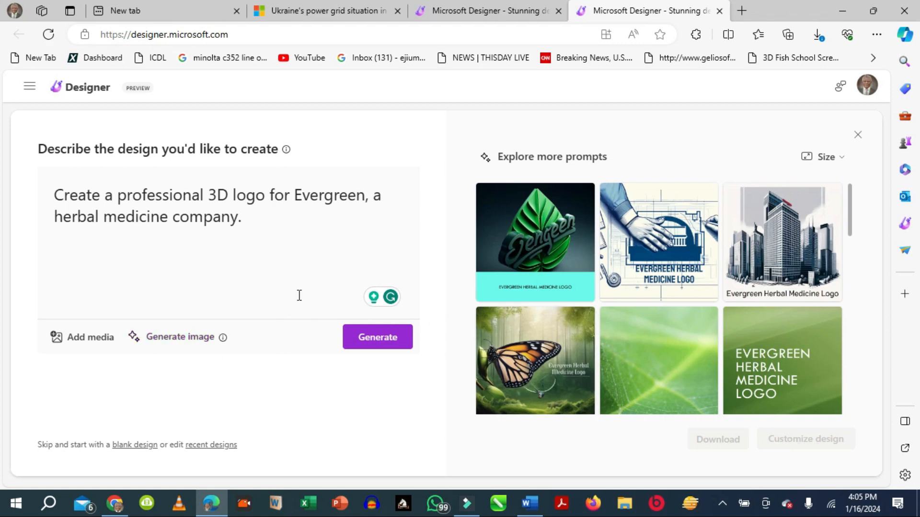
pyautogui.click(362, 337)
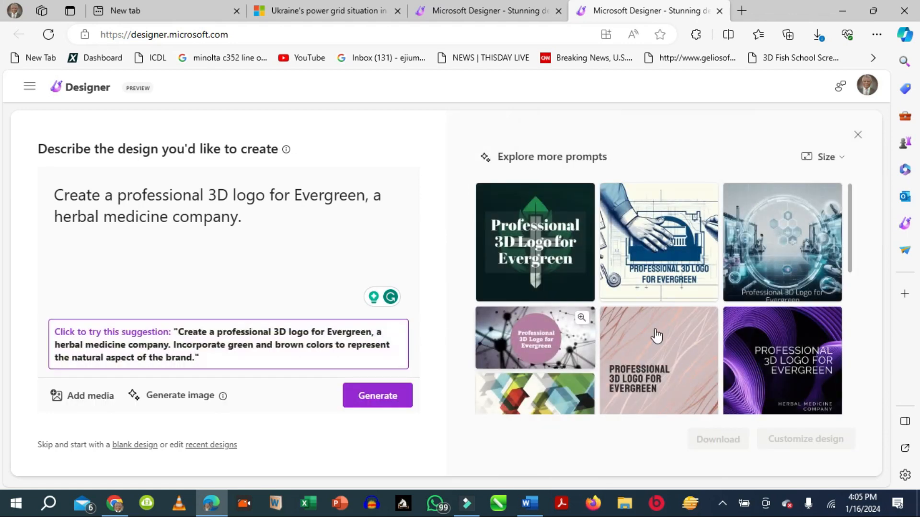
# Look through the new designs and open the dark green "Professional 3D Logo for Evergreen" design with the leaf and cross for customizing.
pyautogui.scroll(-5, 677, 322)
pyautogui.scroll(-2, 690, 343)
pyautogui.scroll(5, 691, 345)
pyautogui.scroll(2, 690, 345)
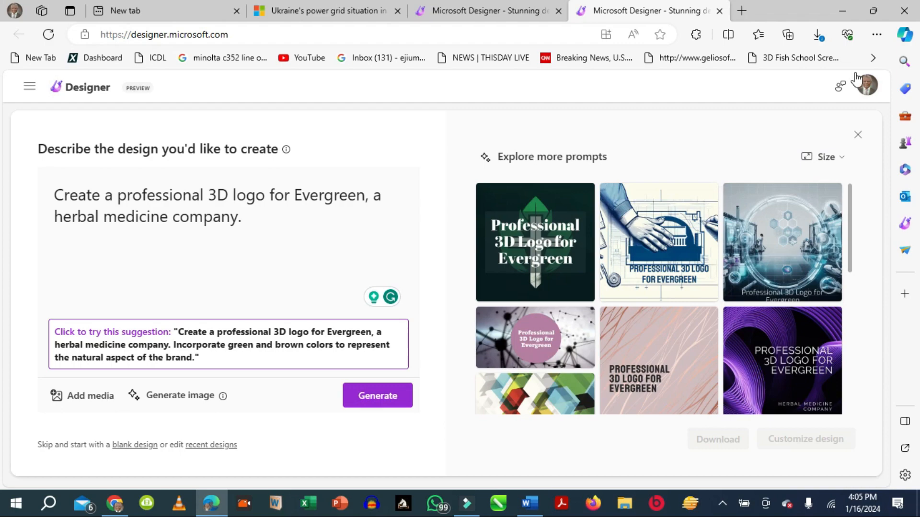
pyautogui.scroll(-5, 613, 378)
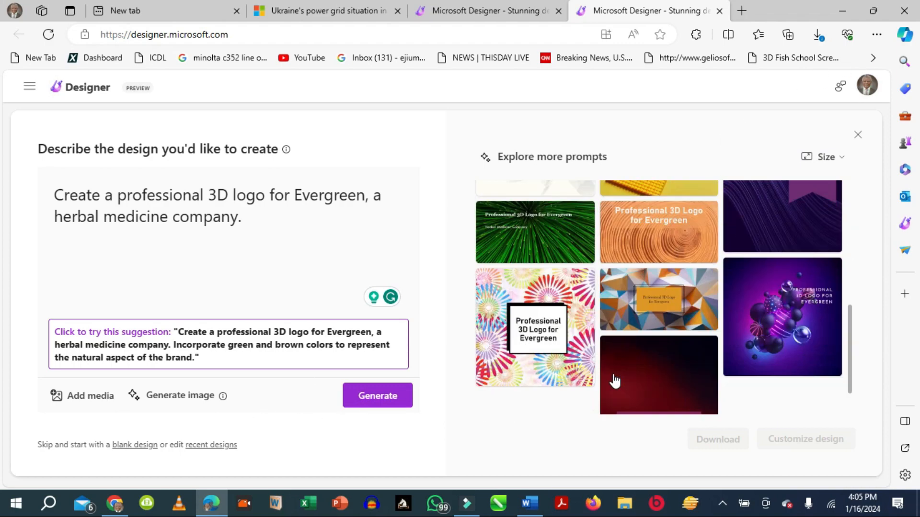
pyautogui.scroll(10, 617, 377)
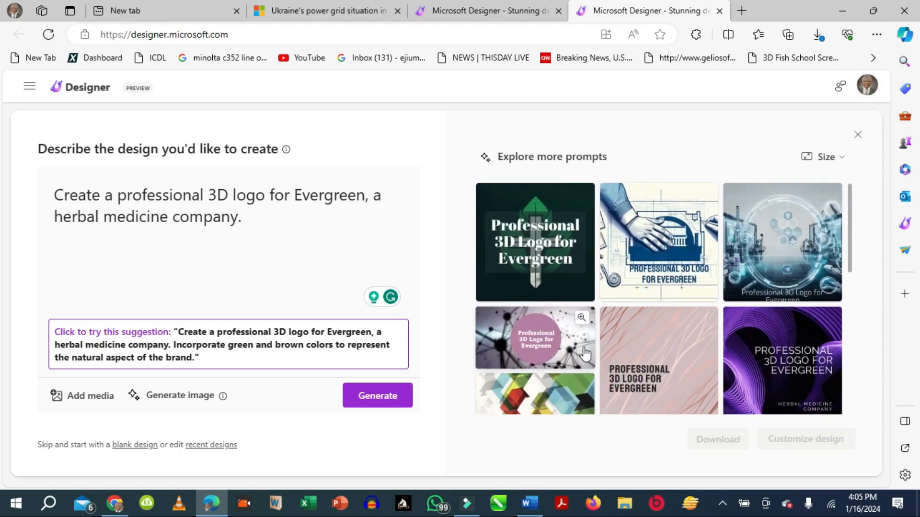
pyautogui.click(549, 262)
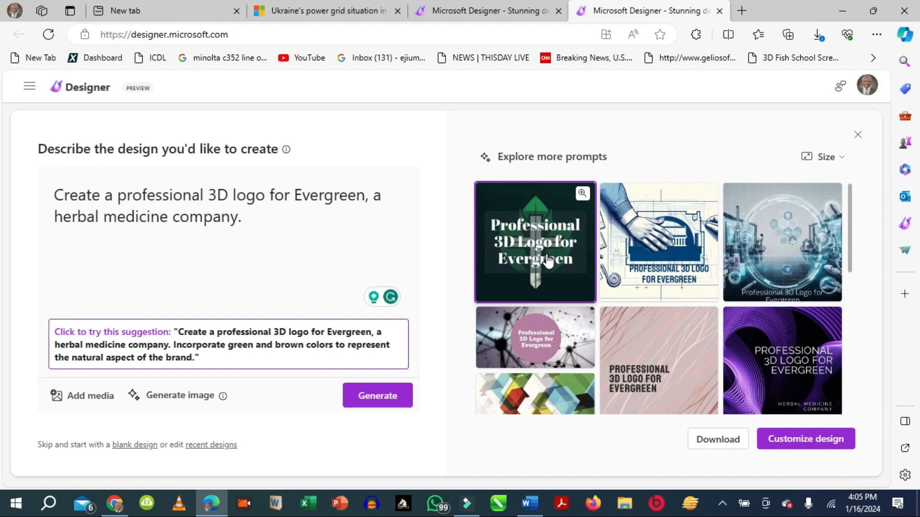
pyautogui.click(805, 439)
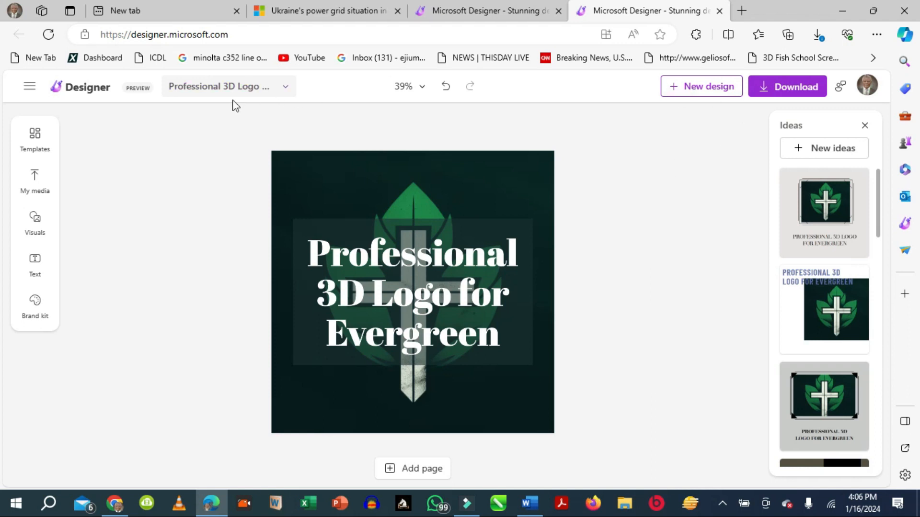
# Start a new design, switch to Word and copy the exercise paragraph that asks for an Instagram post for Evergreen.
pyautogui.click(698, 86)
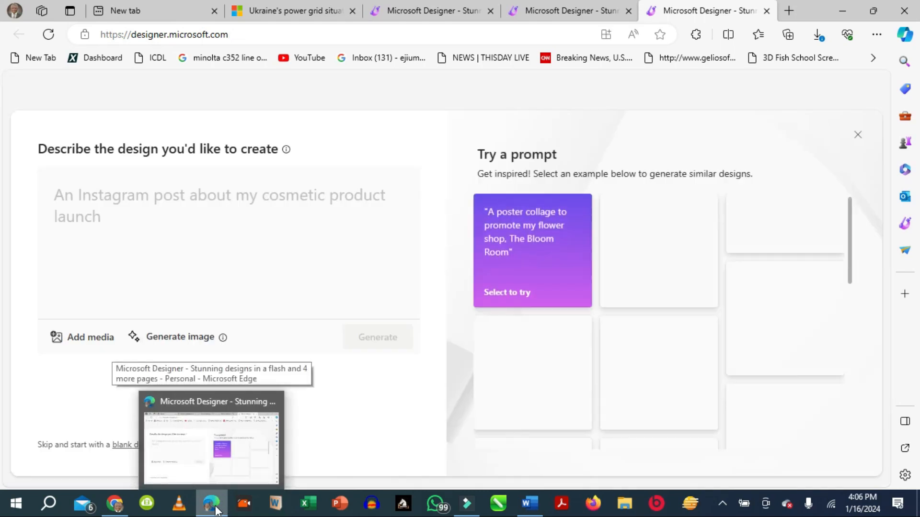
pyautogui.click(364, 438)
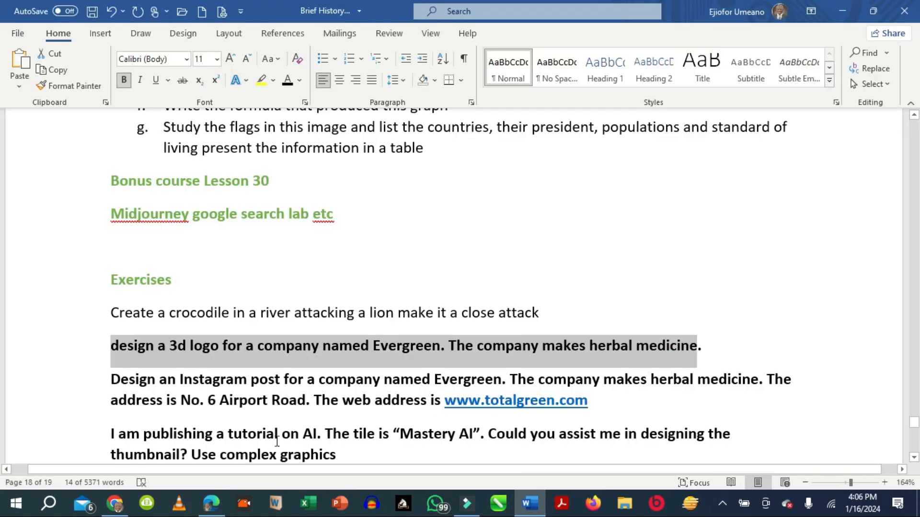
pyautogui.moveTo(111, 381); pyautogui.dragTo(591, 403)
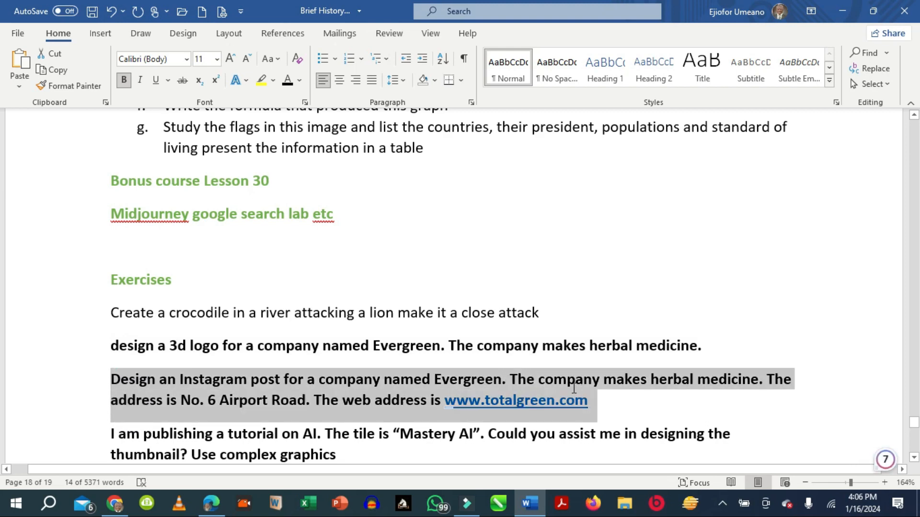
pyautogui.rightClick(334, 400)
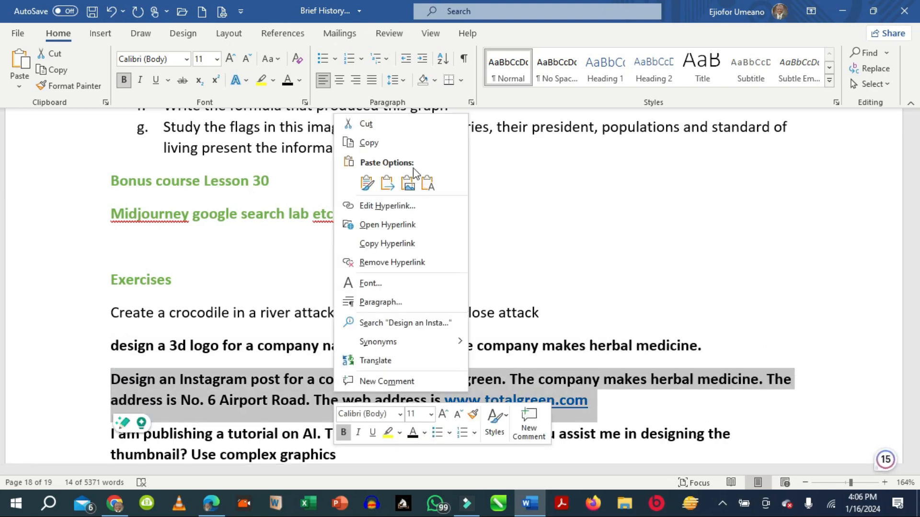
pyautogui.click(371, 144)
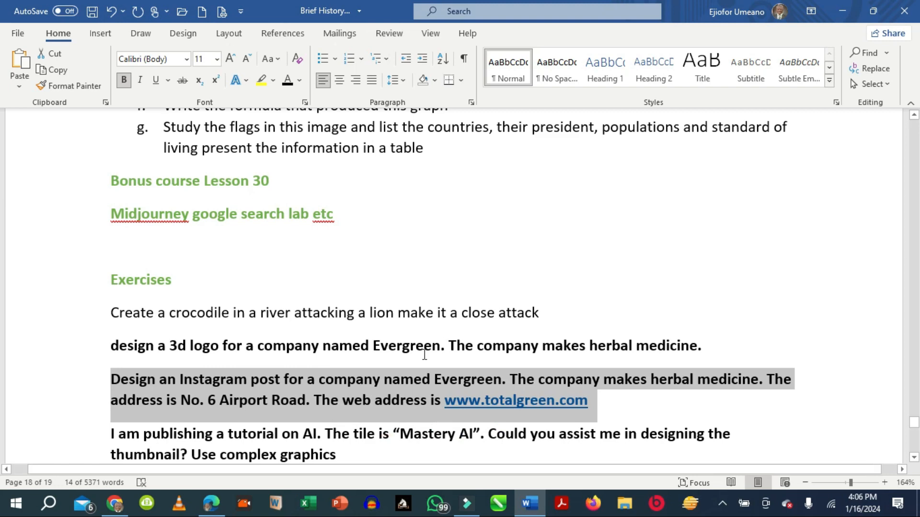
# Switch back to Edge, paste the Evergreen Instagram post description into the design prompt and generate designs from it.
pyautogui.click(222, 504)
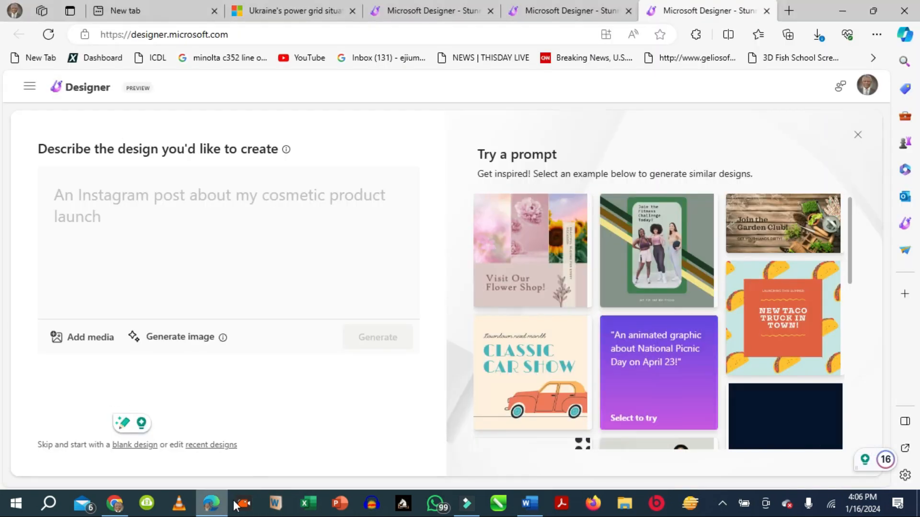
pyautogui.rightClick(52, 191)
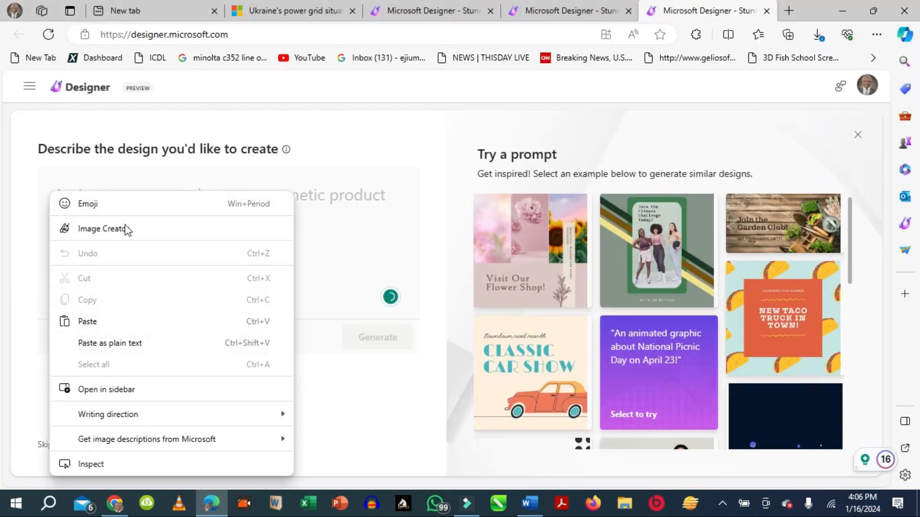
pyautogui.click(139, 322)
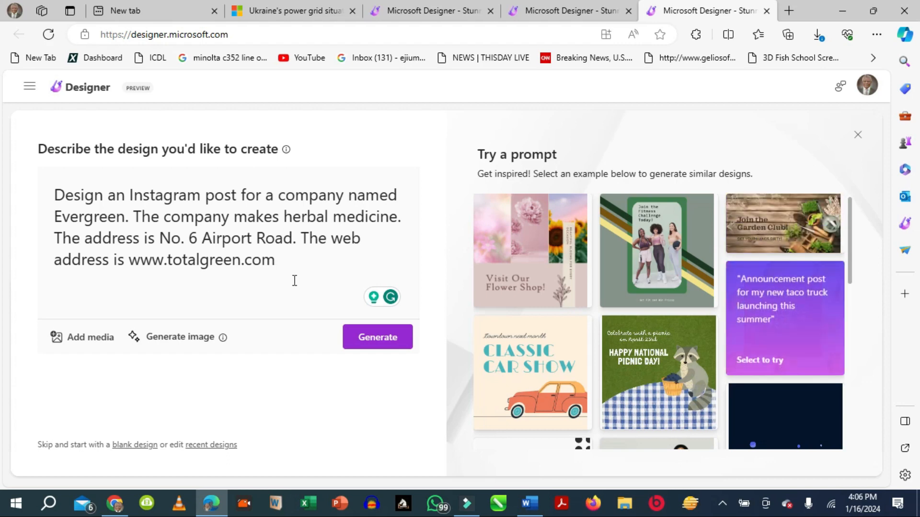
pyautogui.click(379, 340)
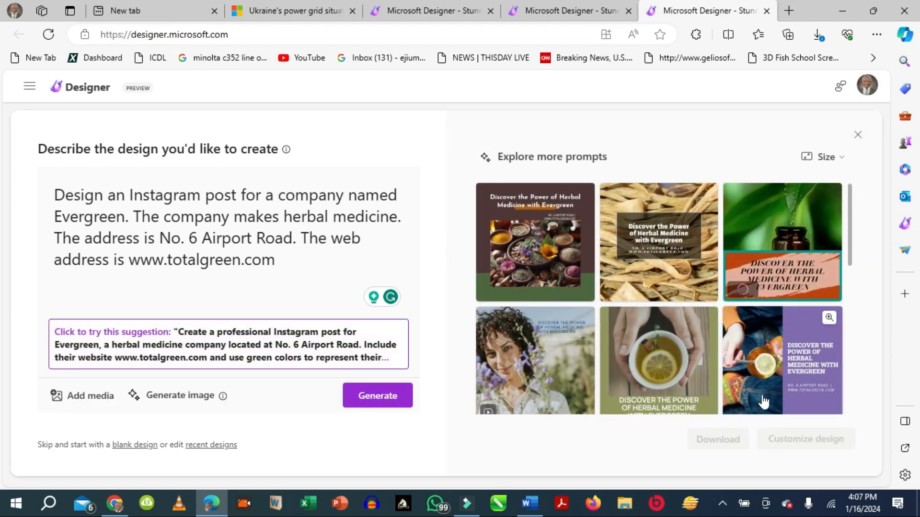
# Open the brown and green "Discover the Power of Herbal Medicine with Evergreen" design with the spice bowls for customizing and select its headline.
pyautogui.click(520, 252)
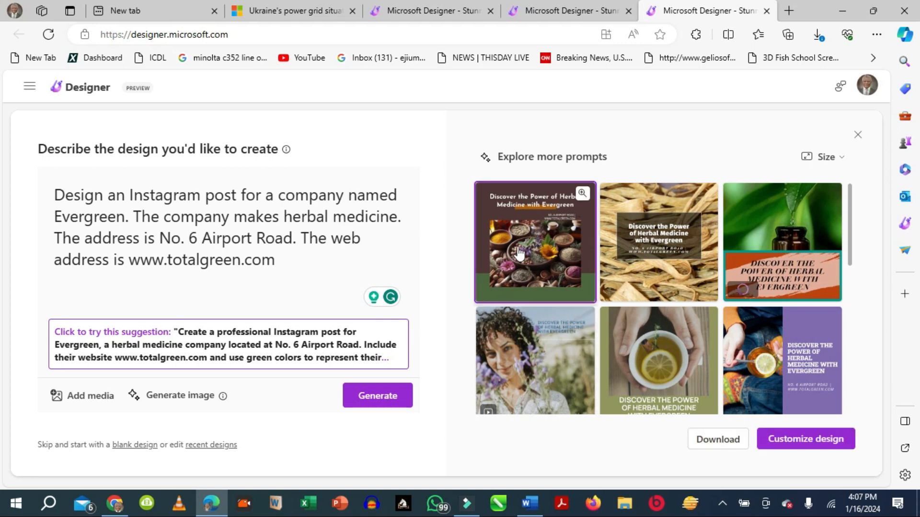
pyautogui.click(793, 449)
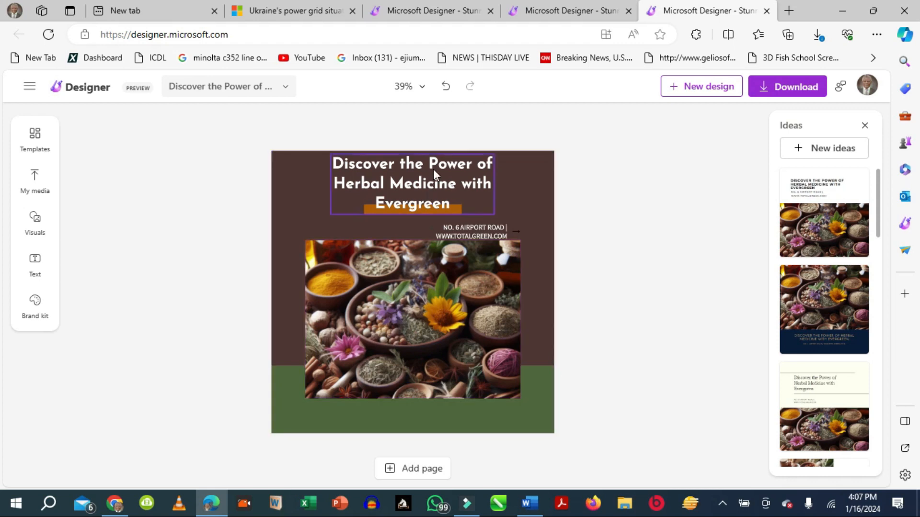
pyautogui.click(406, 164)
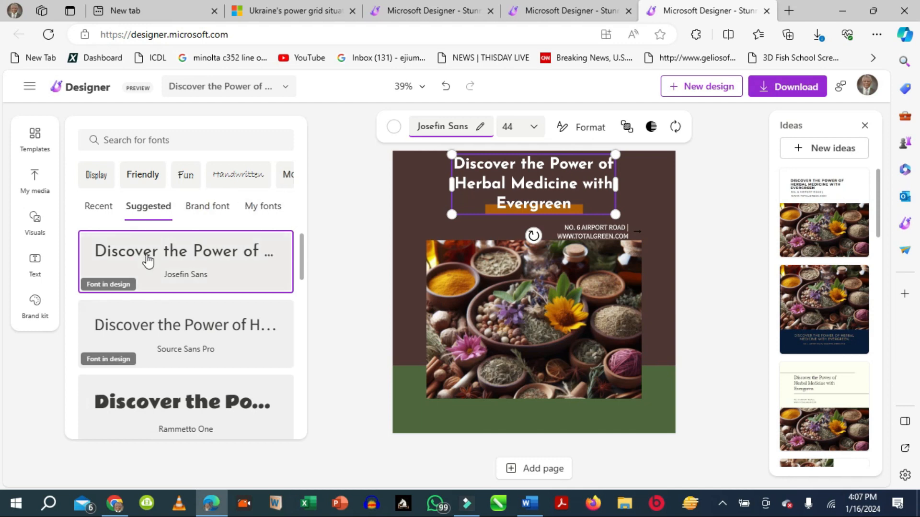
# Browse the headline's suggested fonts and the Display, Friendly, Fun, Handwritten, Sans and Reliable font categories.
pyautogui.moveTo(305, 256); pyautogui.dragTo(277, 455)
pyautogui.moveTo(302, 409); pyautogui.dragTo(297, 230)
pyautogui.click(92, 180)
pyautogui.click(136, 178)
pyautogui.click(187, 178)
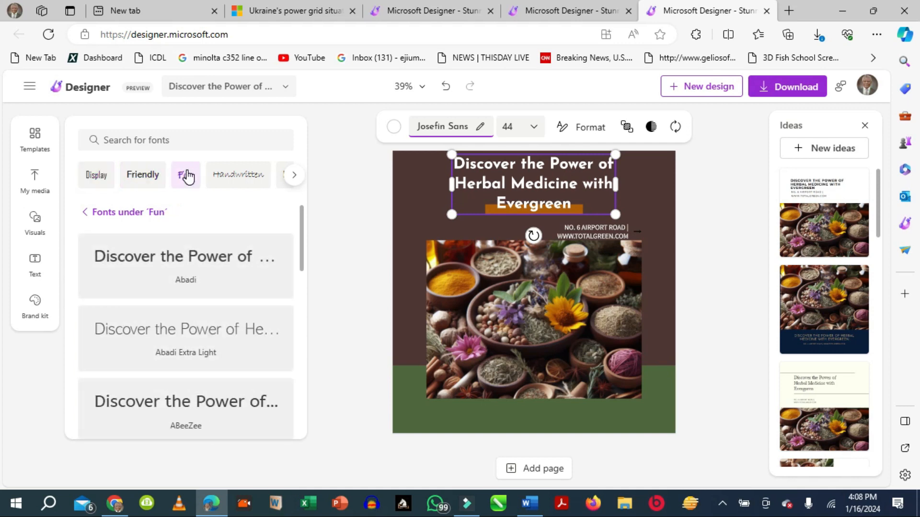
pyautogui.click(244, 175)
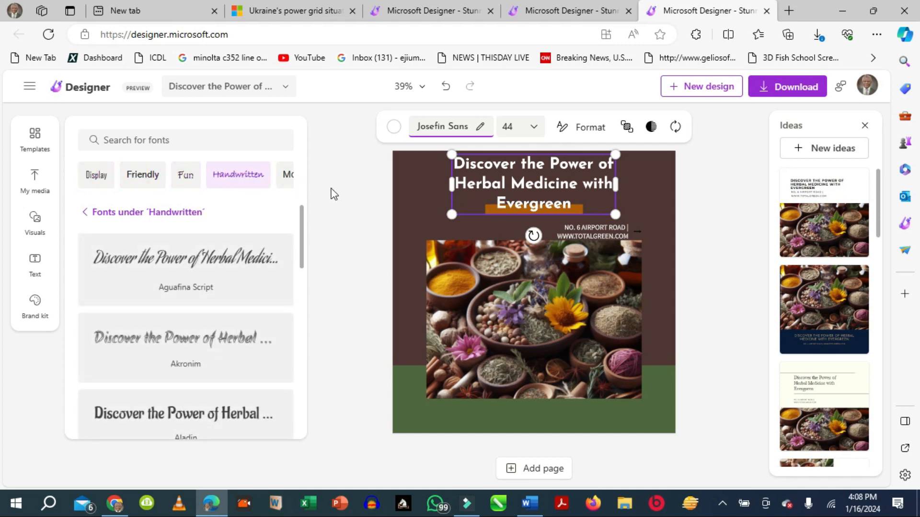
pyautogui.click(294, 178)
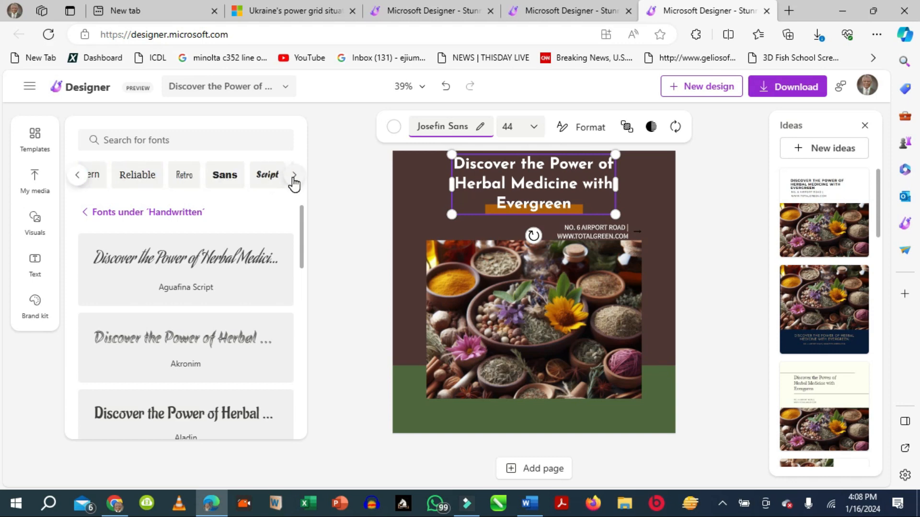
pyautogui.click(225, 175)
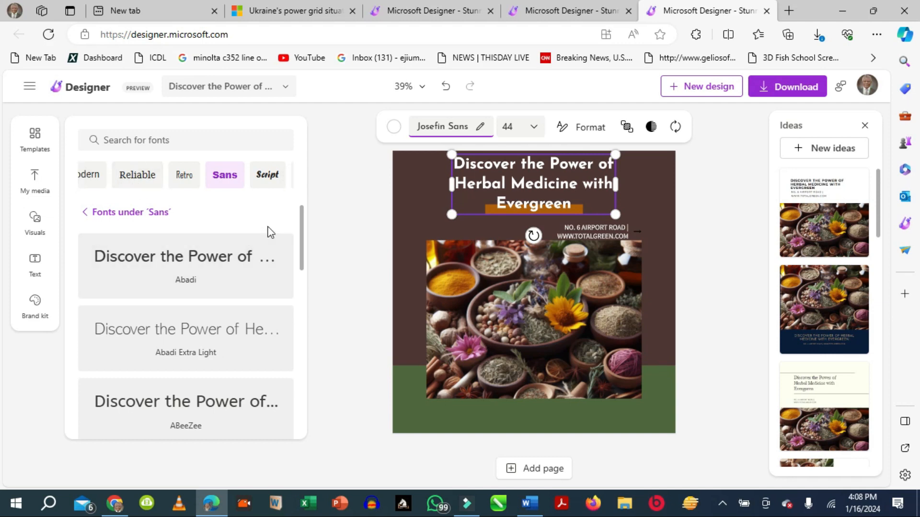
pyautogui.moveTo(304, 225); pyautogui.dragTo(294, 300)
pyautogui.scroll(-5, 294, 300)
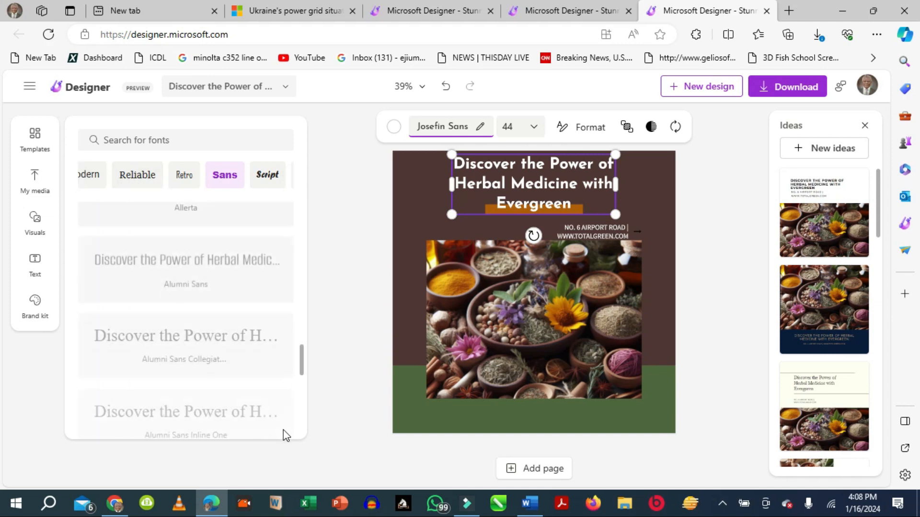
pyautogui.scroll(10, 293, 376)
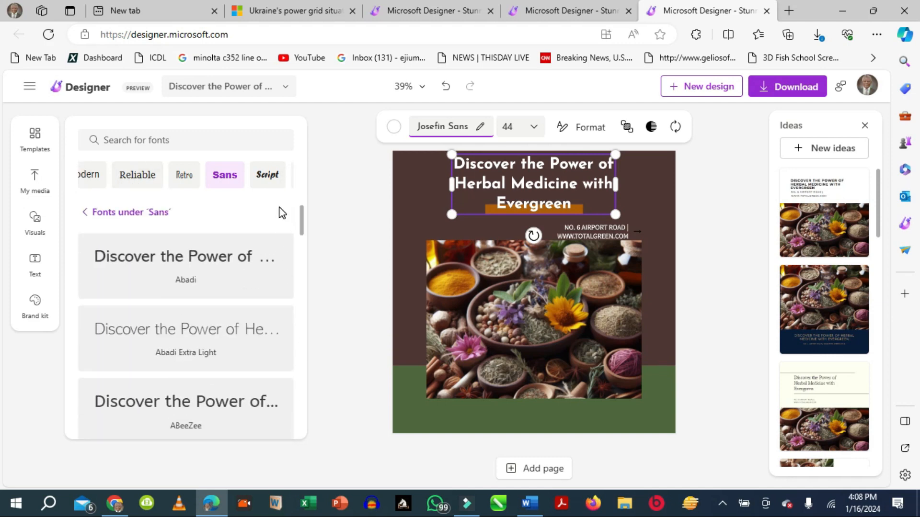
pyautogui.click(85, 211)
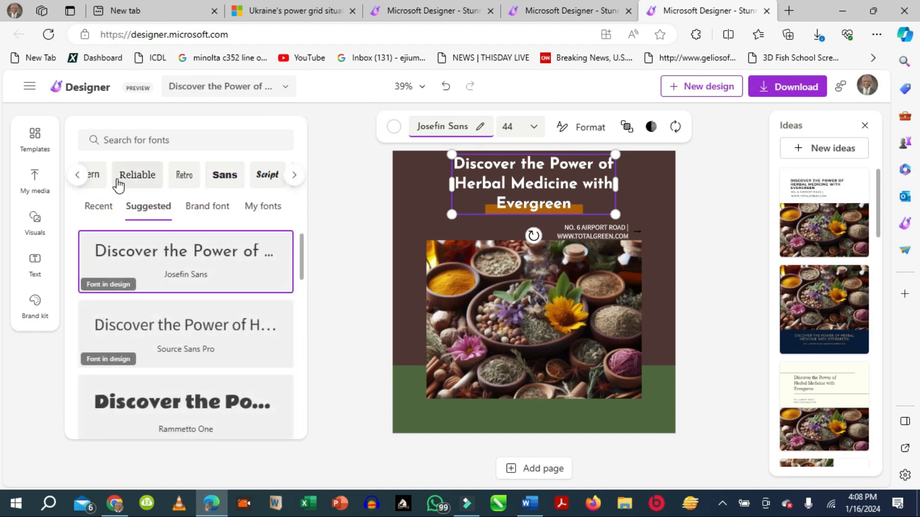
pyautogui.click(136, 172)
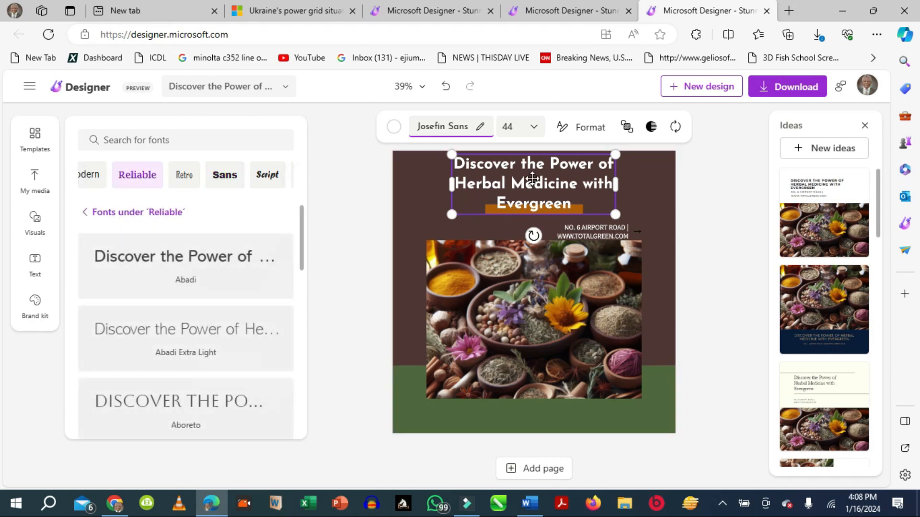
# Try light green and dark green on the headline, settle on the suggested very light gray as its text color and deselect it.
pyautogui.click(394, 127)
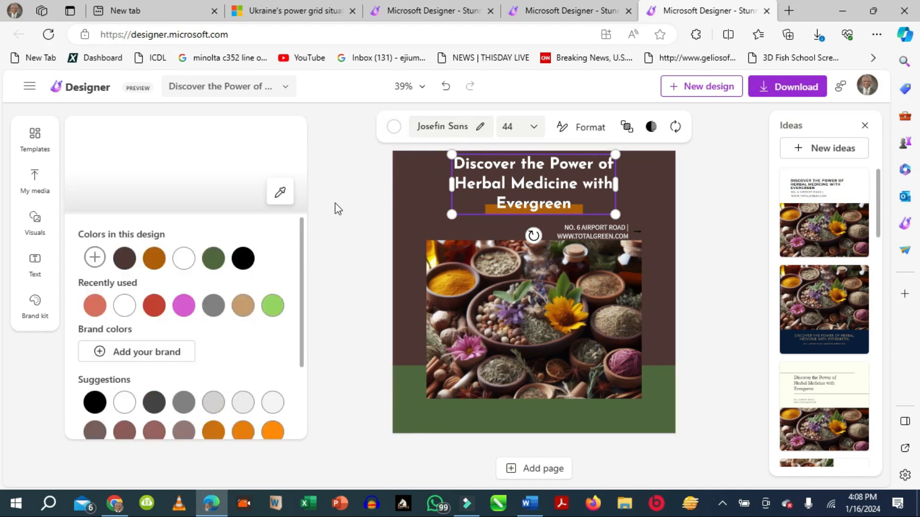
pyautogui.click(271, 305)
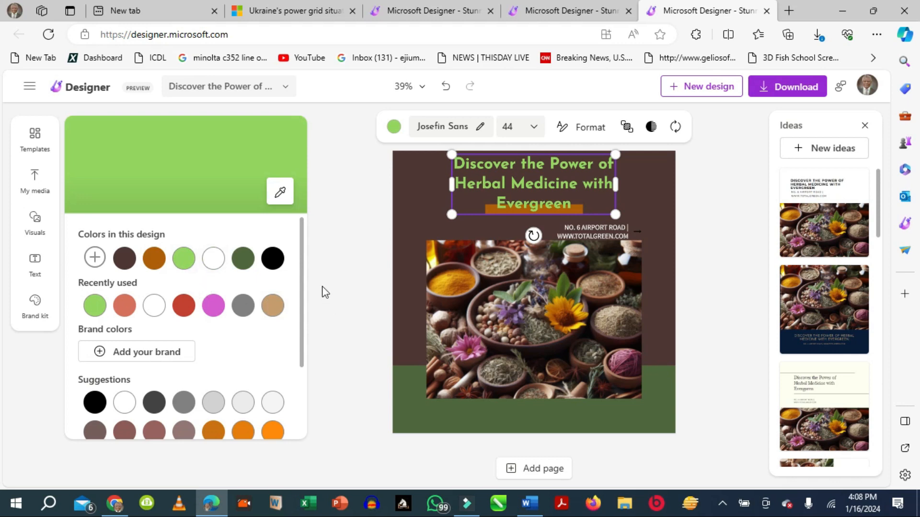
pyautogui.click(243, 258)
pyautogui.scroll(-2, 287, 345)
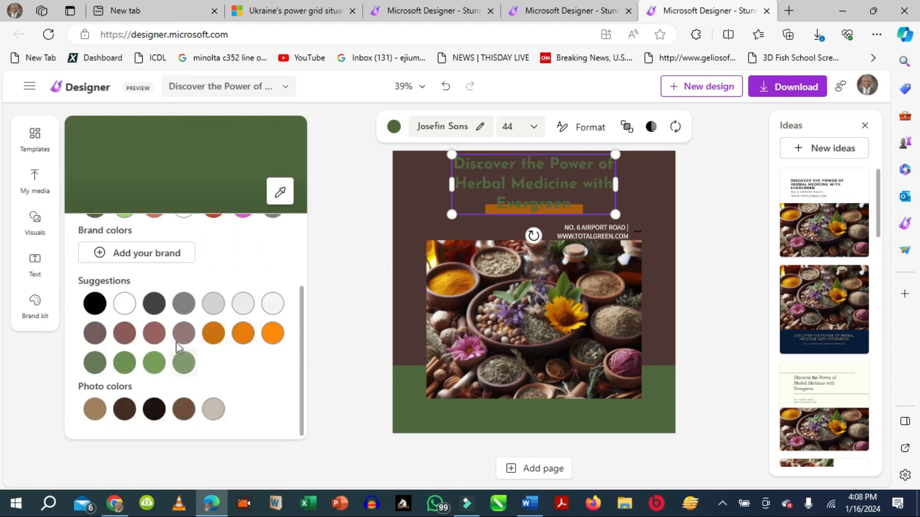
pyautogui.click(242, 303)
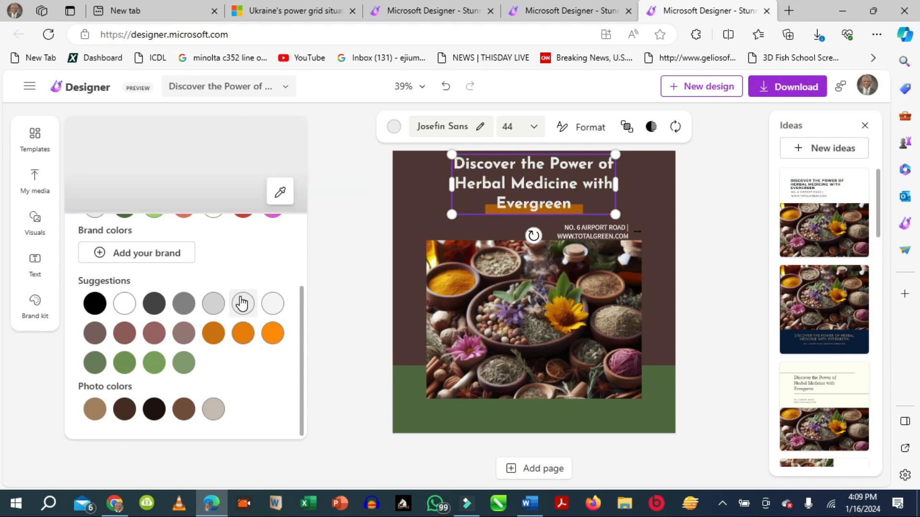
pyautogui.click(336, 288)
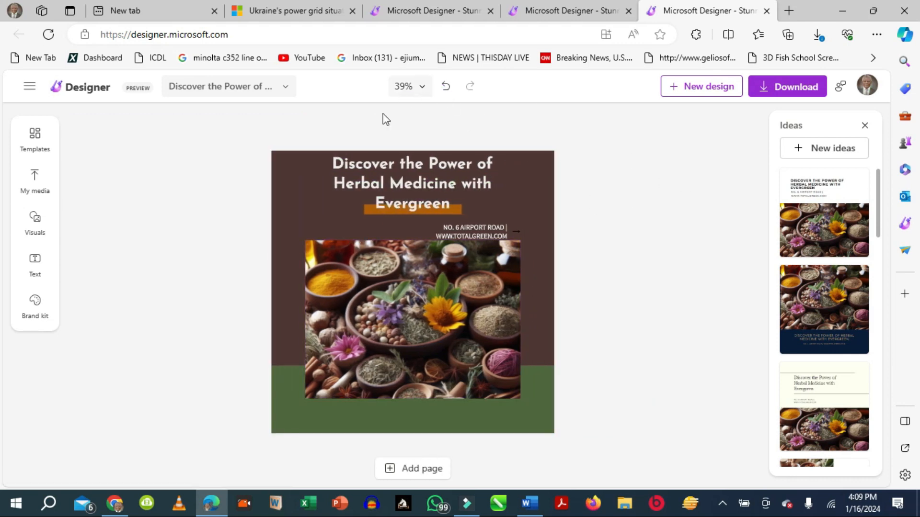
# Select the spice bowls photo in the post and enlarge it slightly from its lower-right corner.
pyautogui.click(370, 186)
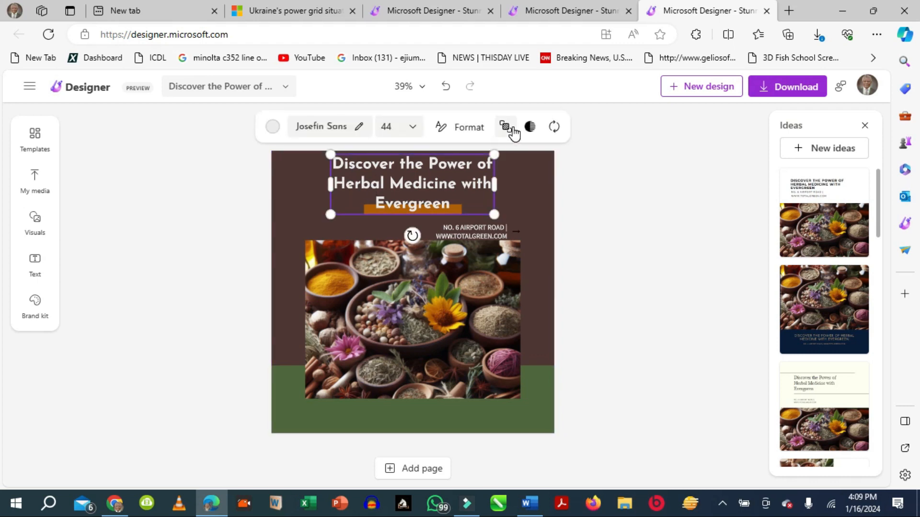
pyautogui.click(538, 232)
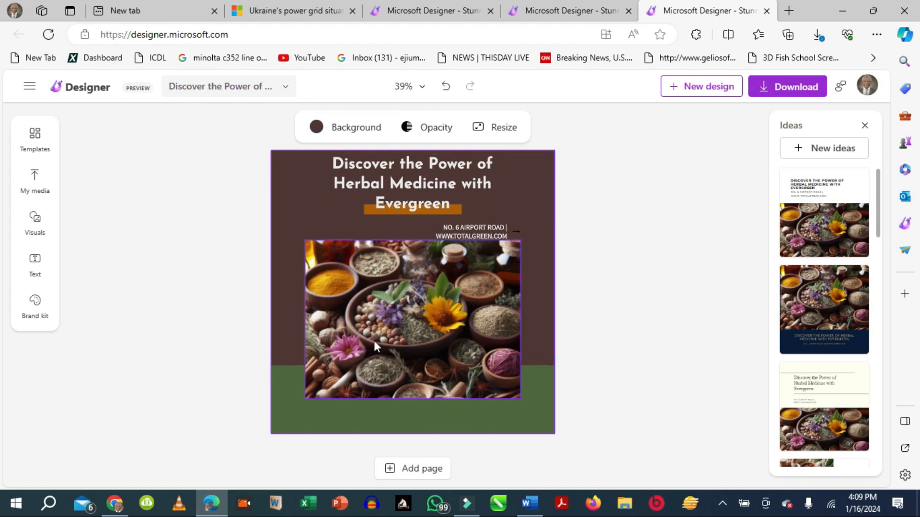
pyautogui.click(415, 346)
pyautogui.moveTo(643, 401); pyautogui.dragTo(648, 404)
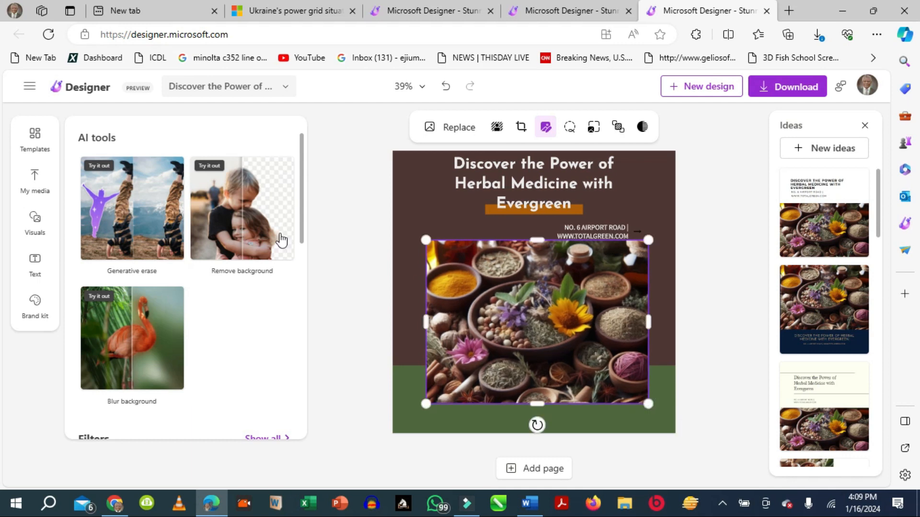
# Insert the green Evergreen logo from the Uploaded to Designer folder, shrink it to about half size and move it beside the headline.
pyautogui.click(32, 182)
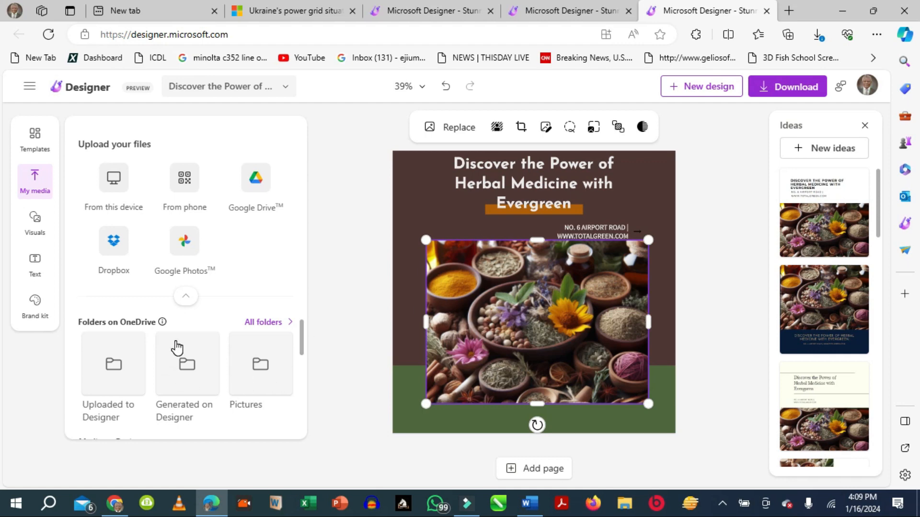
pyautogui.click(111, 370)
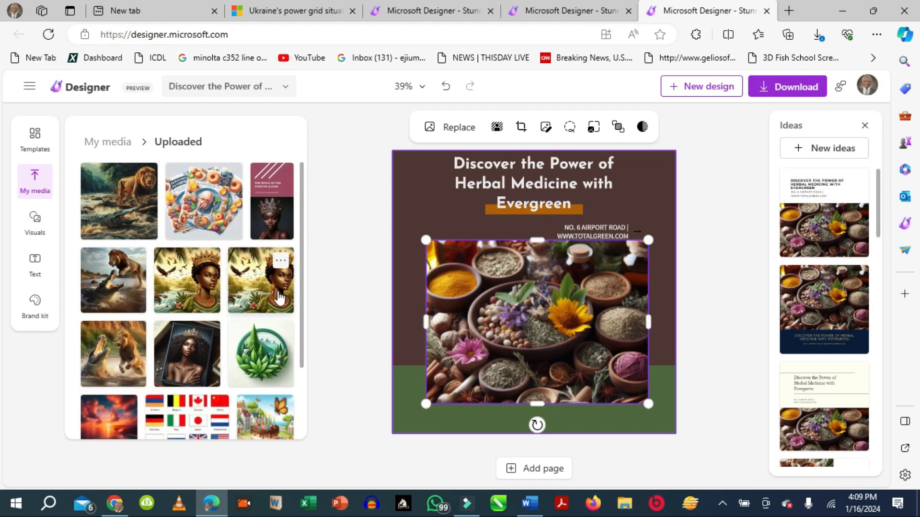
pyautogui.click(263, 365)
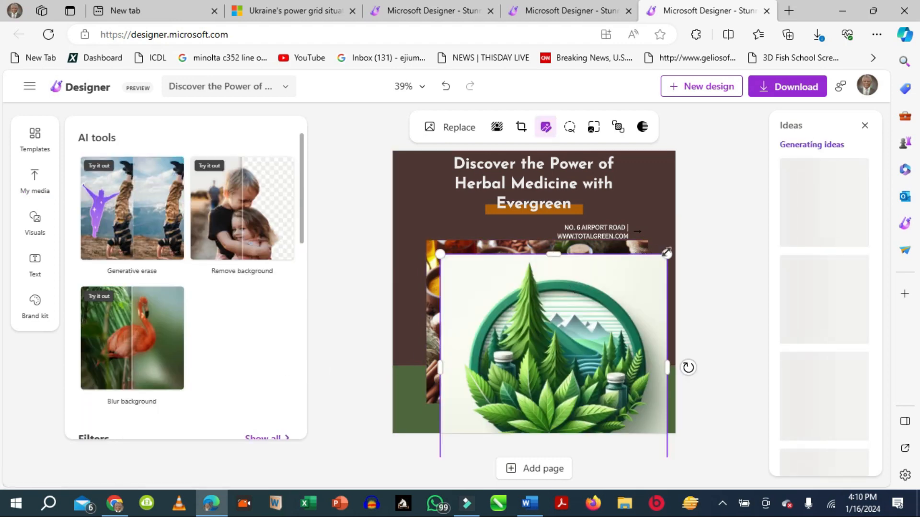
pyautogui.moveTo(667, 253); pyautogui.dragTo(549, 373)
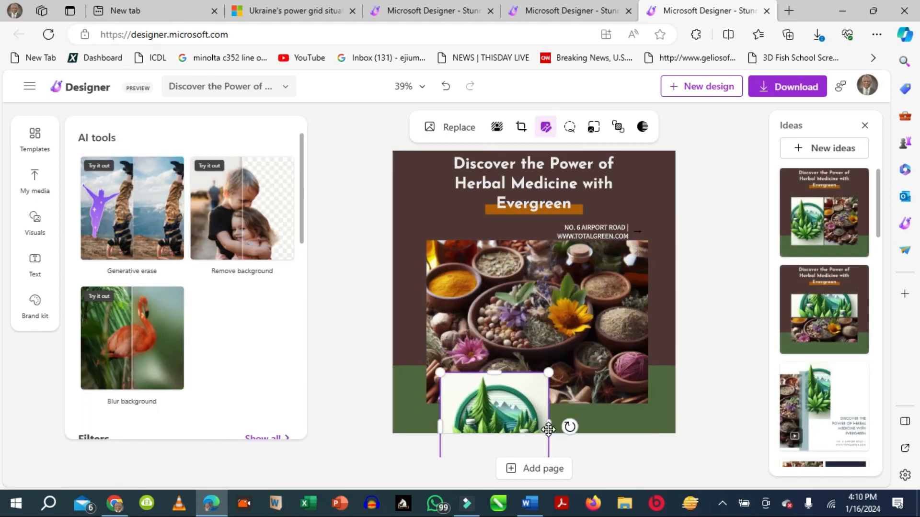
pyautogui.moveTo(498, 386); pyautogui.dragTo(459, 197)
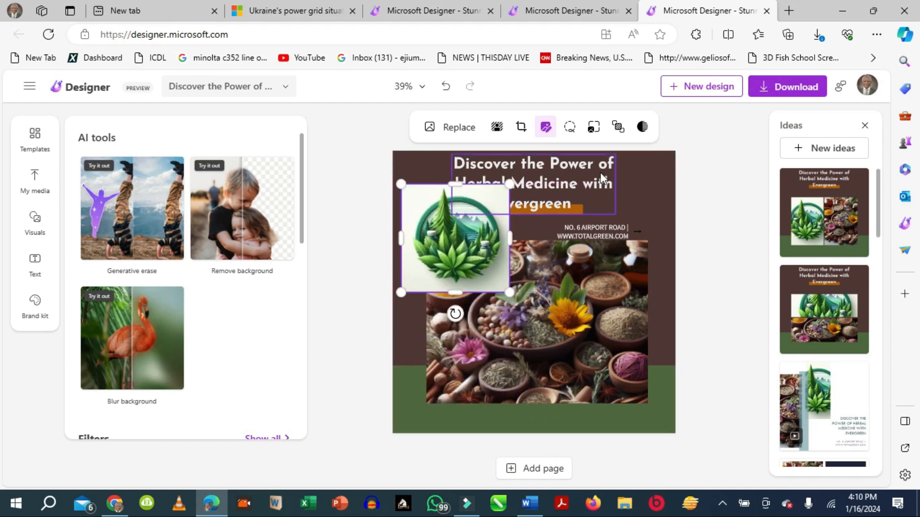
# Shift the headline right to clear the logo, then shrink the logo further and fit it into the post's upper-left corner.
pyautogui.click(577, 194)
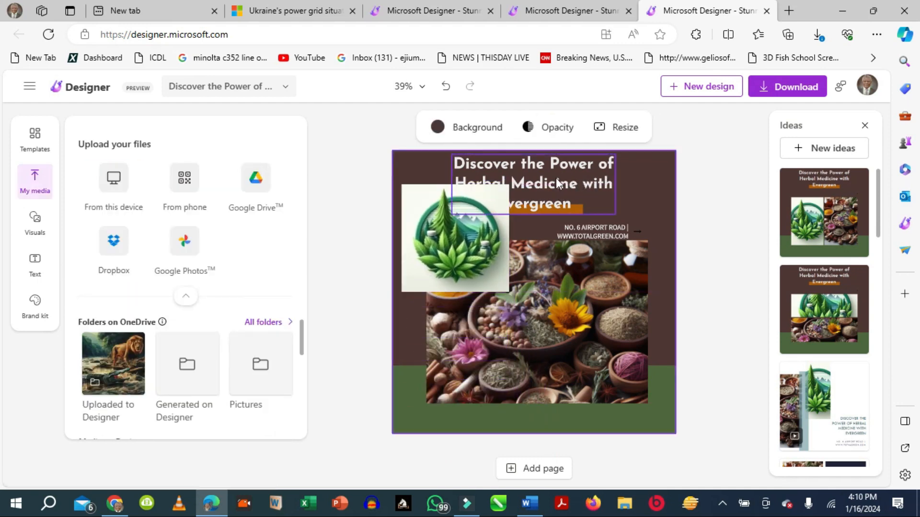
pyautogui.moveTo(547, 183); pyautogui.dragTo(593, 186)
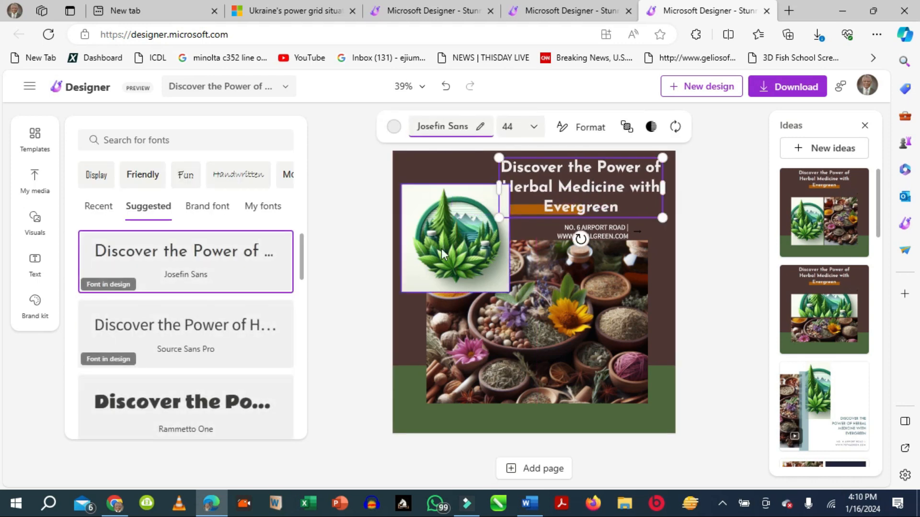
pyautogui.moveTo(413, 257); pyautogui.dragTo(403, 220)
pyautogui.moveTo(495, 157); pyautogui.dragTo(470, 178)
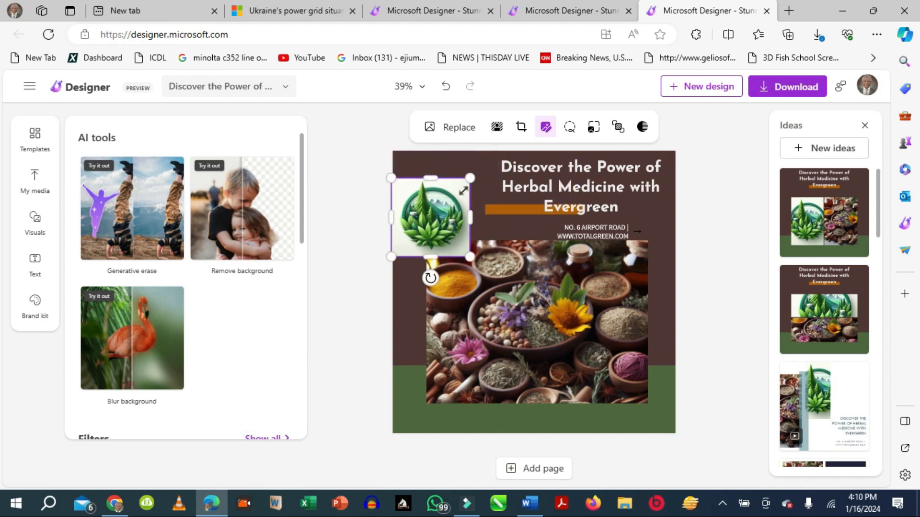
pyautogui.moveTo(430, 221); pyautogui.dragTo(437, 198)
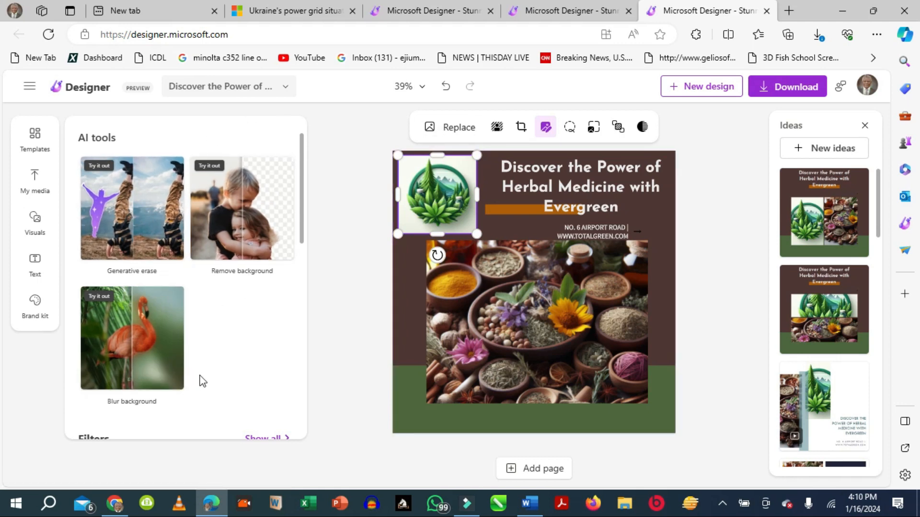
# Remove the background of the Evergreen logo and deselect it.
pyautogui.click(575, 186)
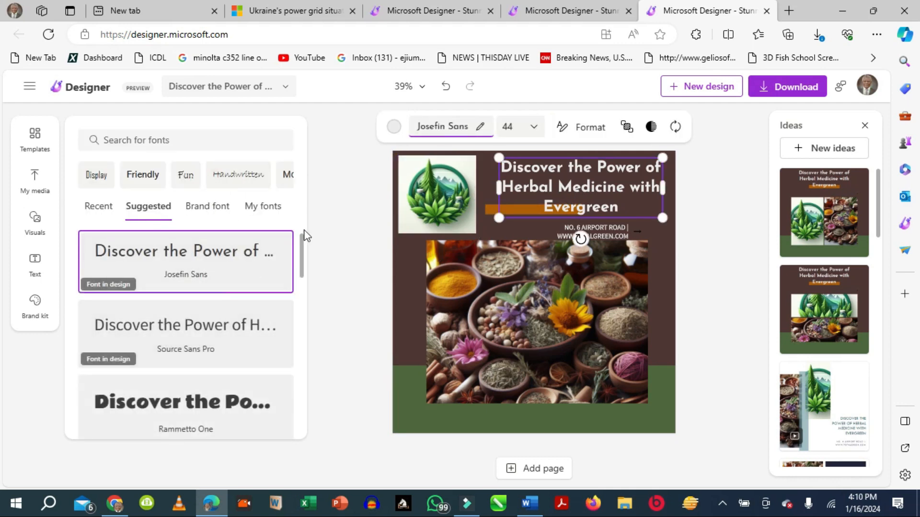
pyautogui.click(404, 209)
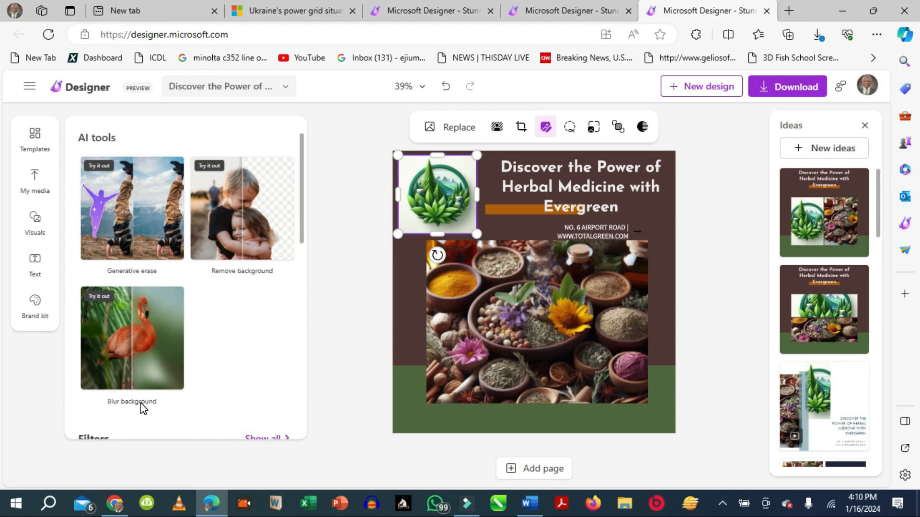
pyautogui.click(256, 227)
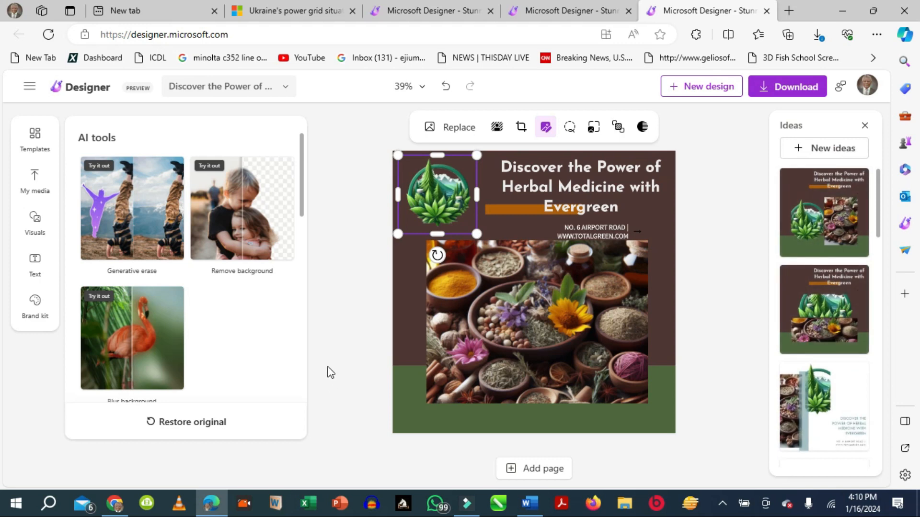
pyautogui.click(337, 351)
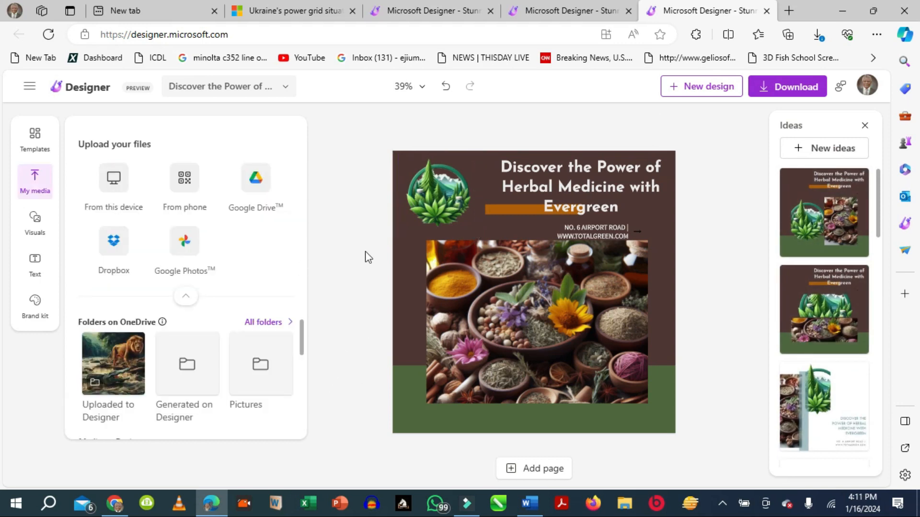
# Erase the pink flower from the spice bowls photo with Generative erase and quick selection, and accept the edited image.
pyautogui.click(458, 314)
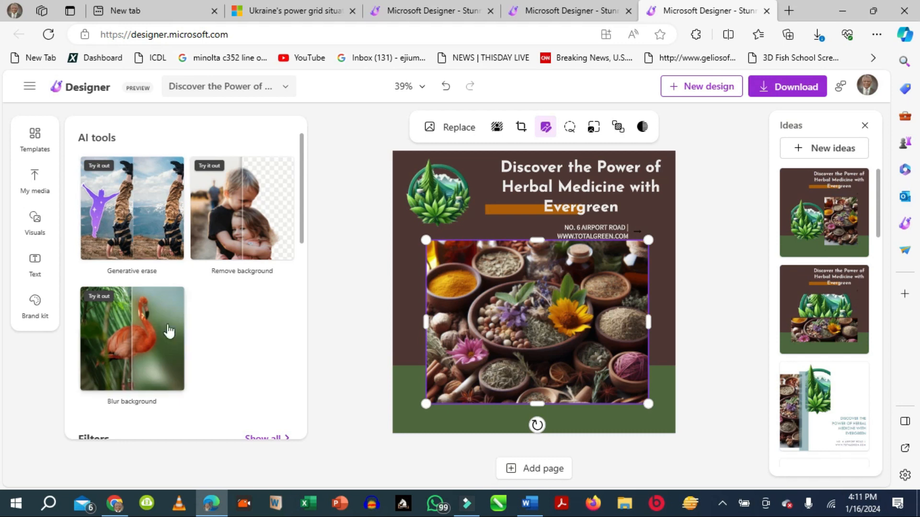
pyautogui.click(100, 216)
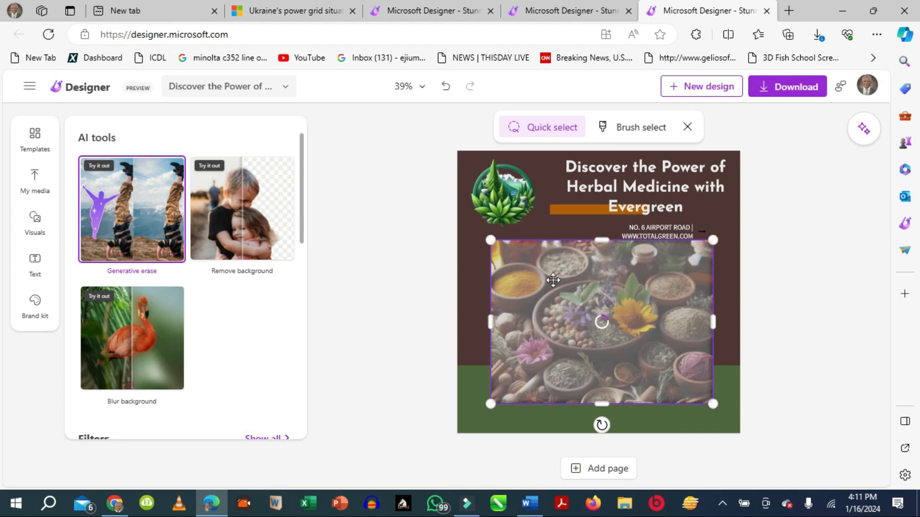
pyautogui.click(533, 360)
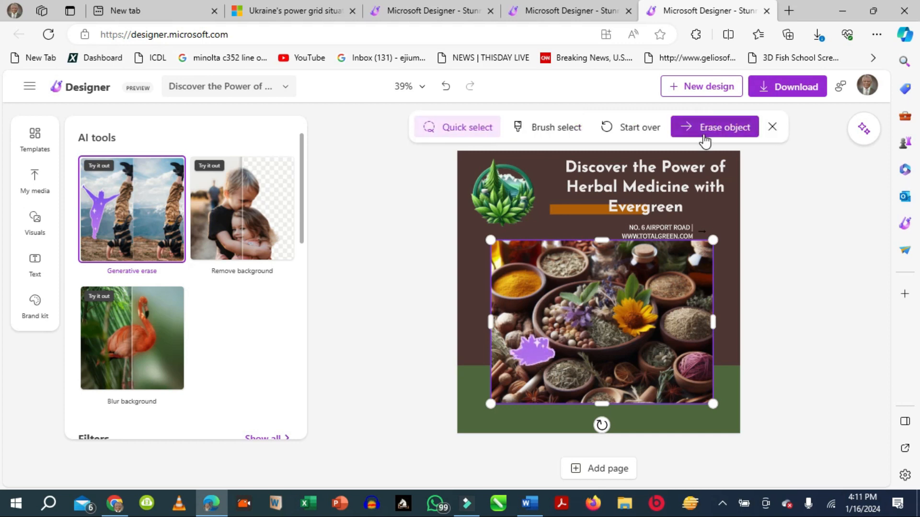
pyautogui.click(710, 127)
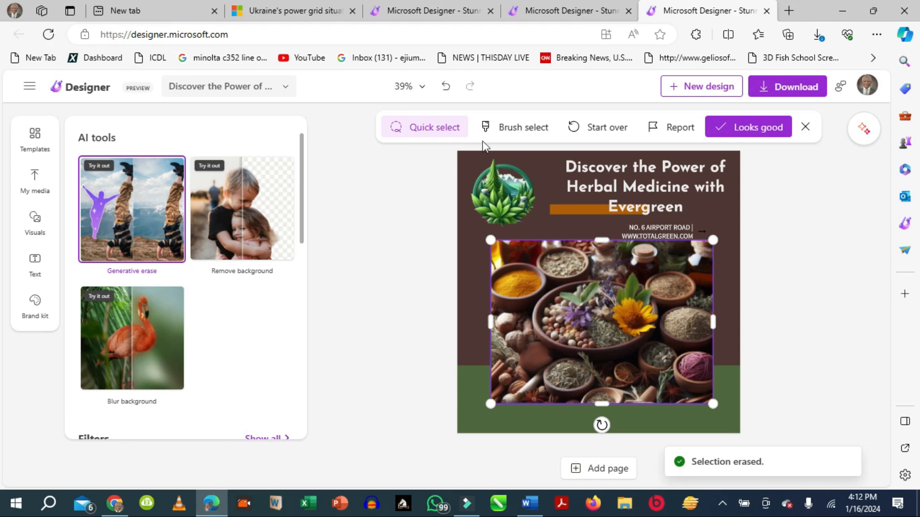
pyautogui.click(418, 225)
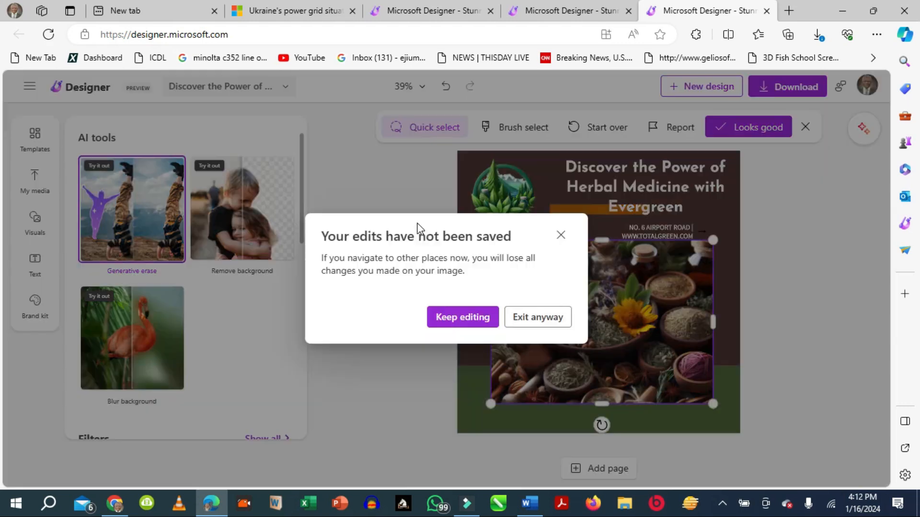
pyautogui.click(462, 317)
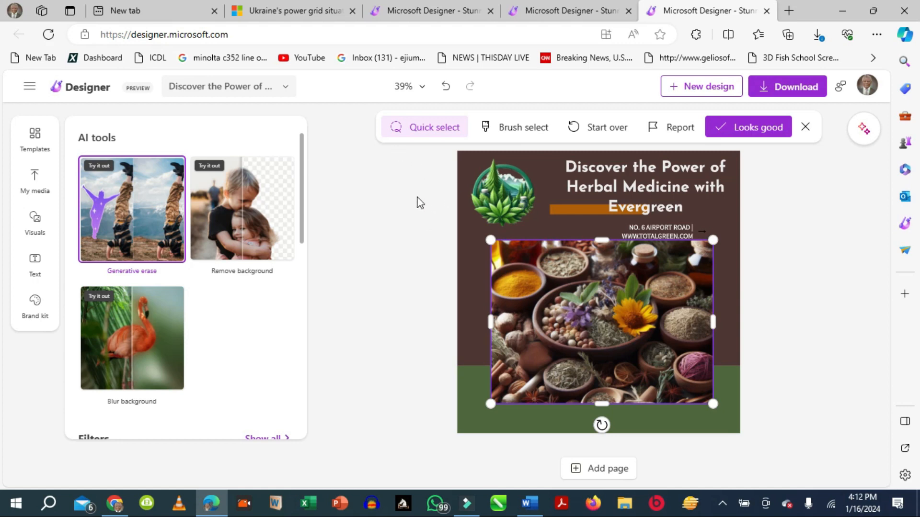
pyautogui.click(755, 127)
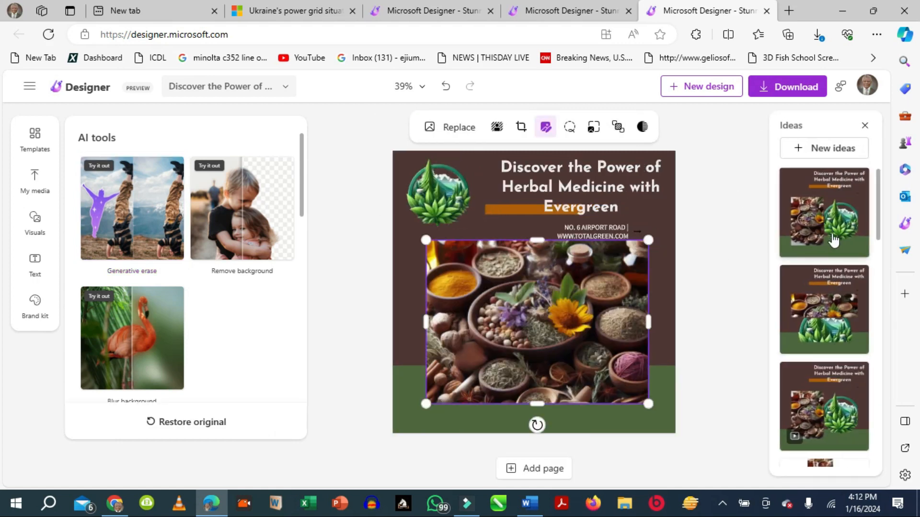
# Look through the suggested layout ideas for the post and start a new design.
pyautogui.scroll(-10, 836, 233)
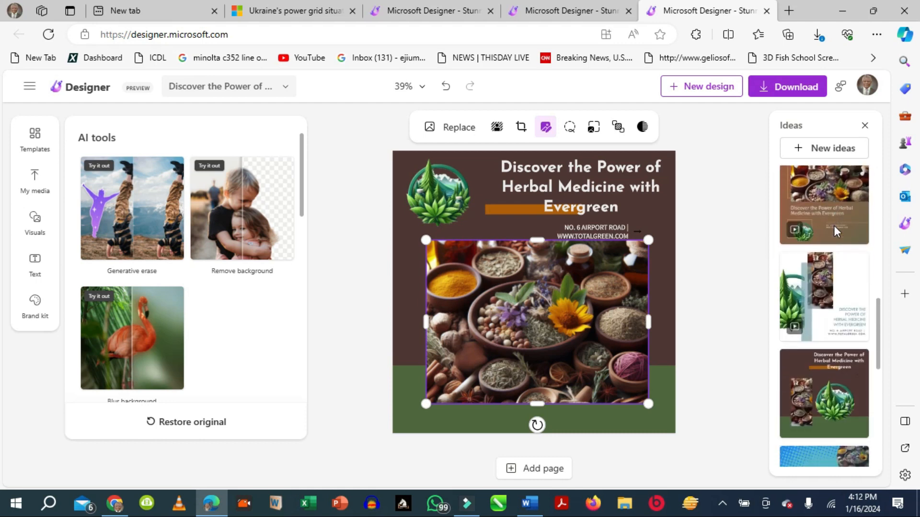
pyautogui.scroll(5, 834, 225)
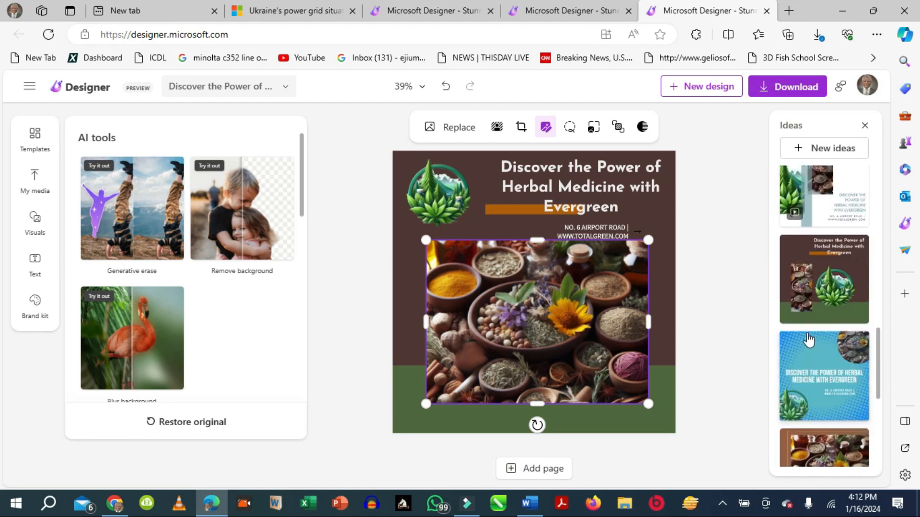
pyautogui.scroll(5, 808, 339)
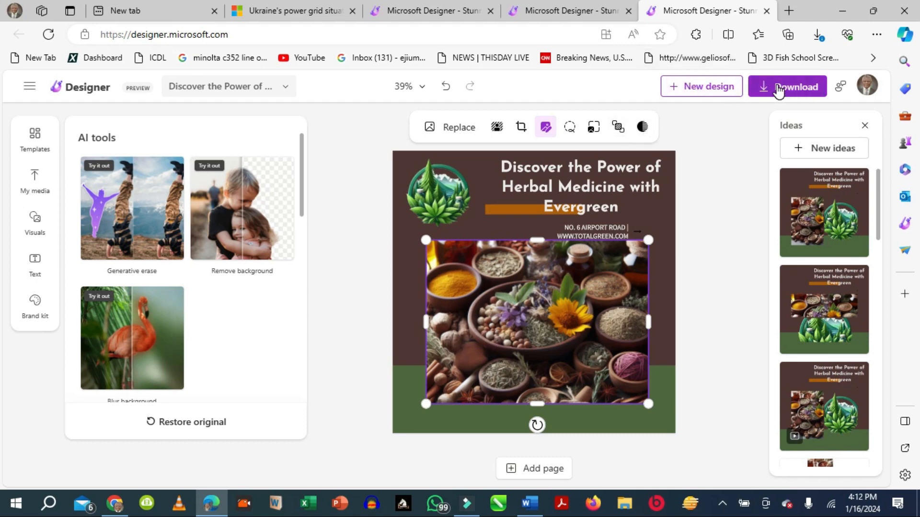
pyautogui.click(705, 87)
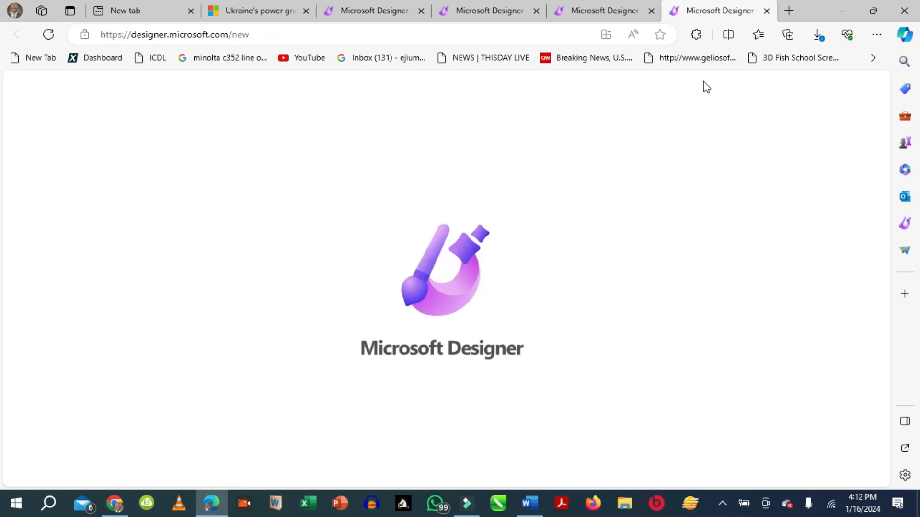
# Switch to the Word exercise document and copy the prompt asking for a "Mastery AI" tutorial thumbnail with complex graphics.
pyautogui.click(527, 507)
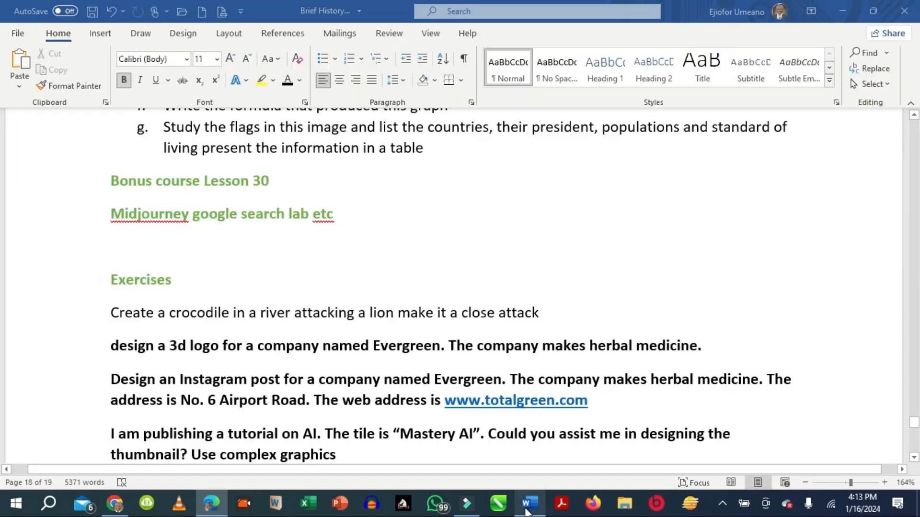
pyautogui.scroll(-3, 119, 309)
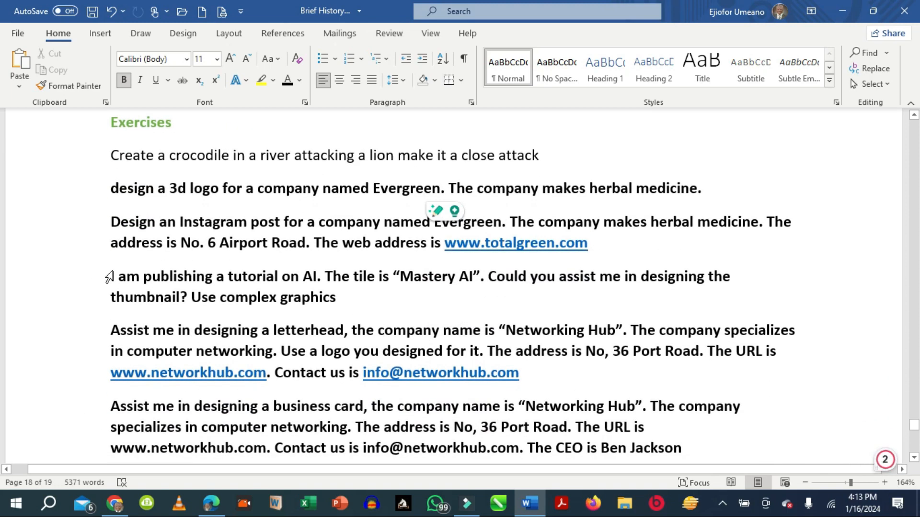
pyautogui.moveTo(112, 282); pyautogui.dragTo(330, 312)
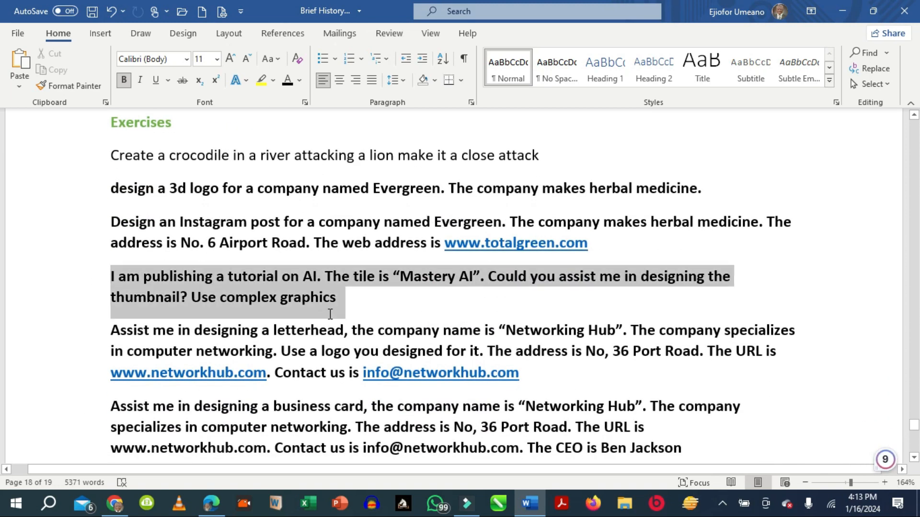
pyautogui.rightClick(277, 291)
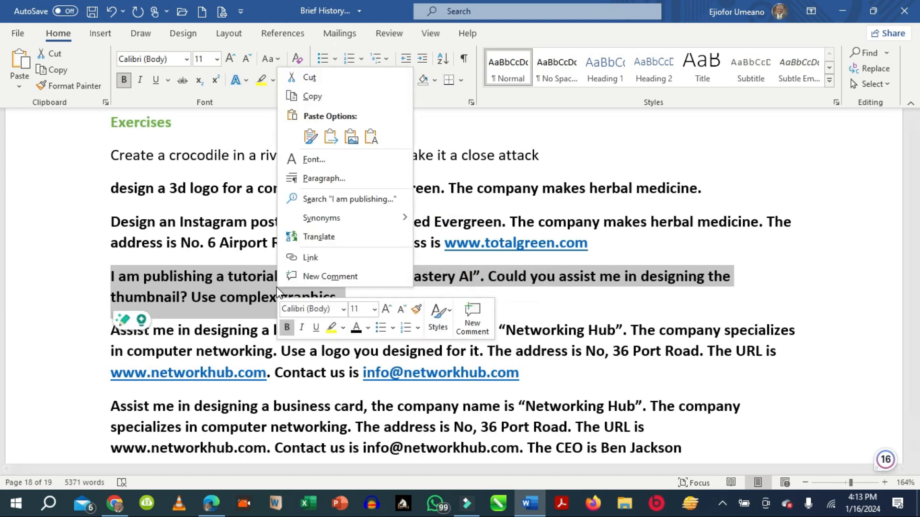
pyautogui.click(312, 97)
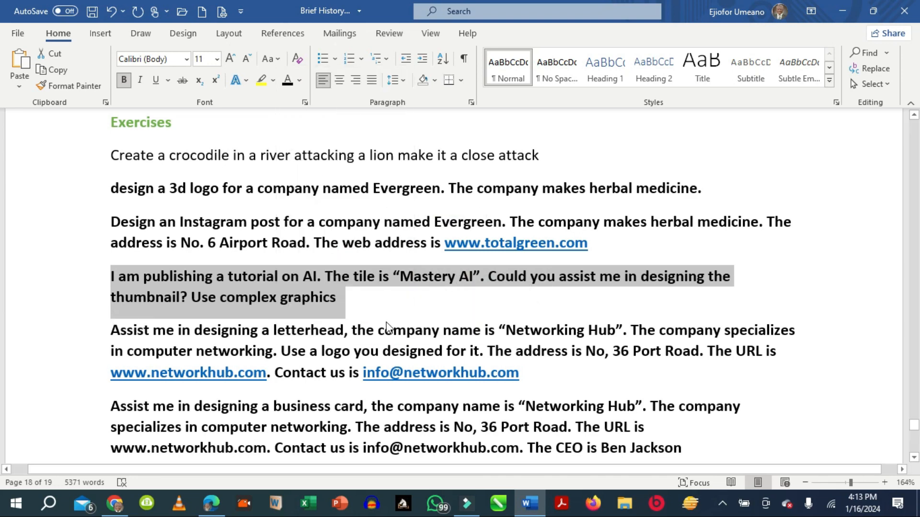
# Switch back to Edge, paste the "Mastery AI" thumbnail prompt as the design description and generate designs from it.
pyautogui.click(210, 503)
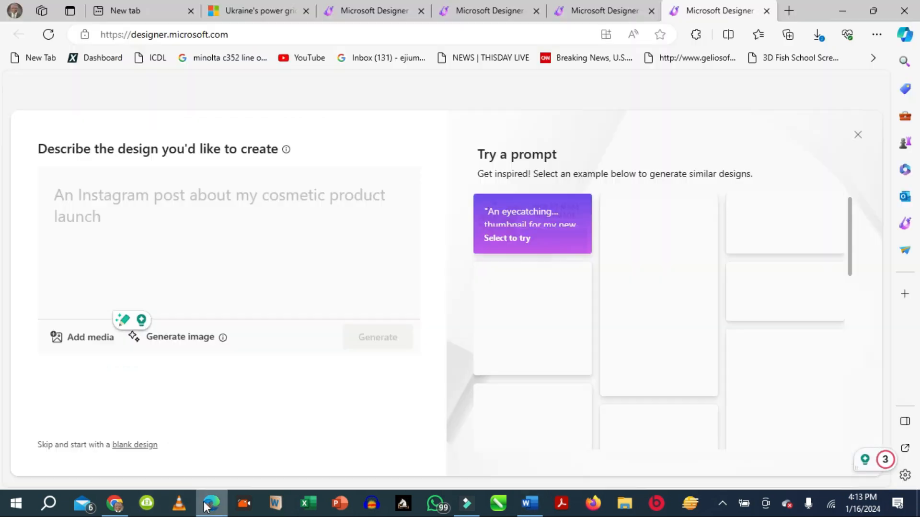
pyautogui.rightClick(56, 197)
pyautogui.click(88, 328)
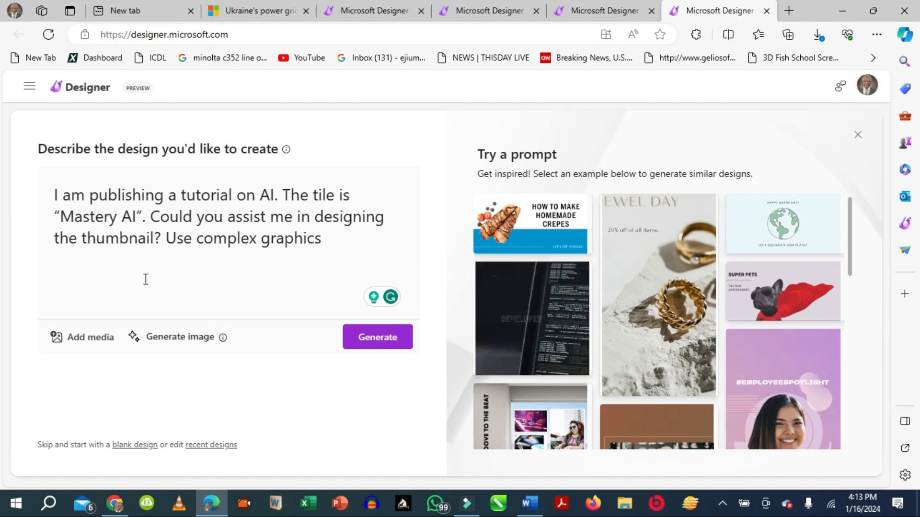
pyautogui.click(365, 342)
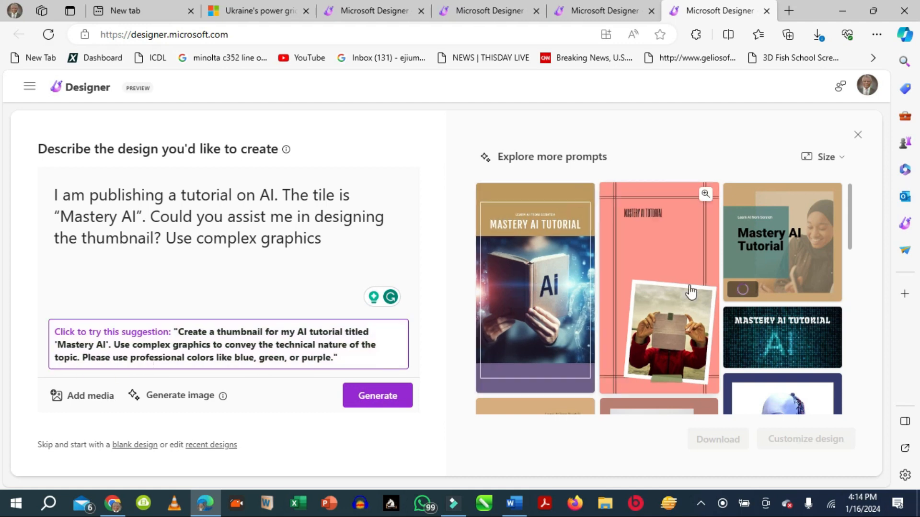
# Review the generated designs, replace the description with the suggested "Mastery AI" prompt asking for blue, green, or purple, and generate new designs.
pyautogui.scroll(-5, 599, 301)
pyautogui.scroll(2, 721, 287)
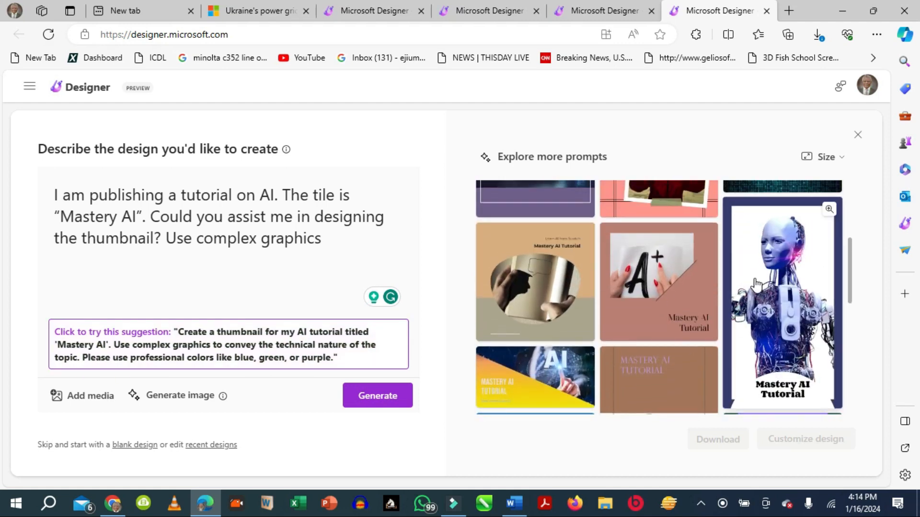
pyautogui.scroll(-4, 756, 284)
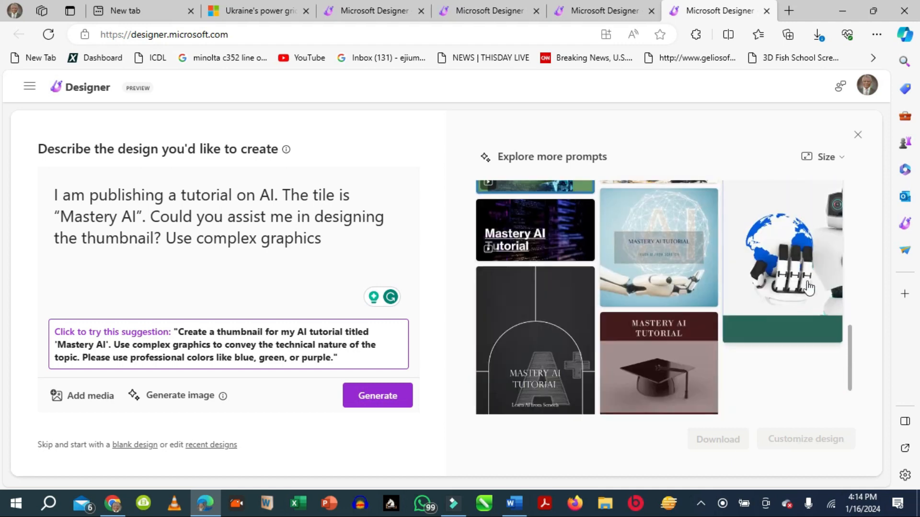
pyautogui.scroll(-1, 813, 283)
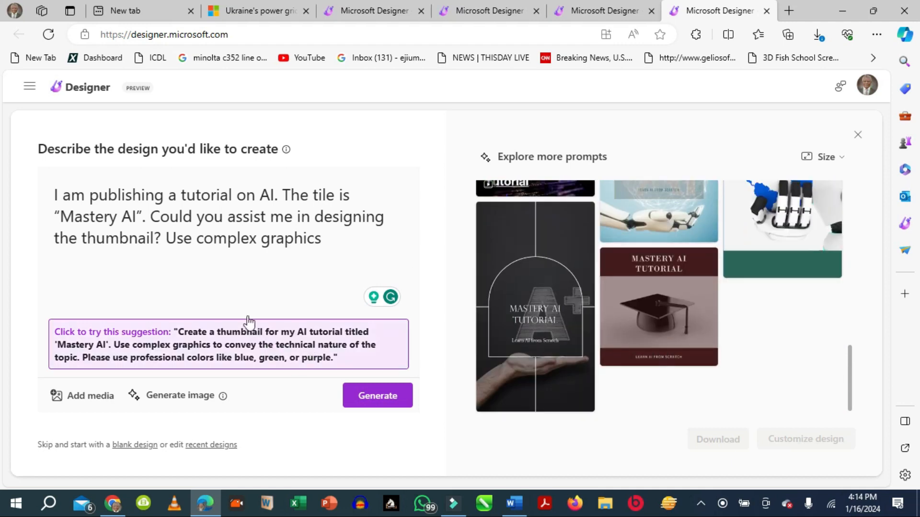
pyautogui.click(84, 339)
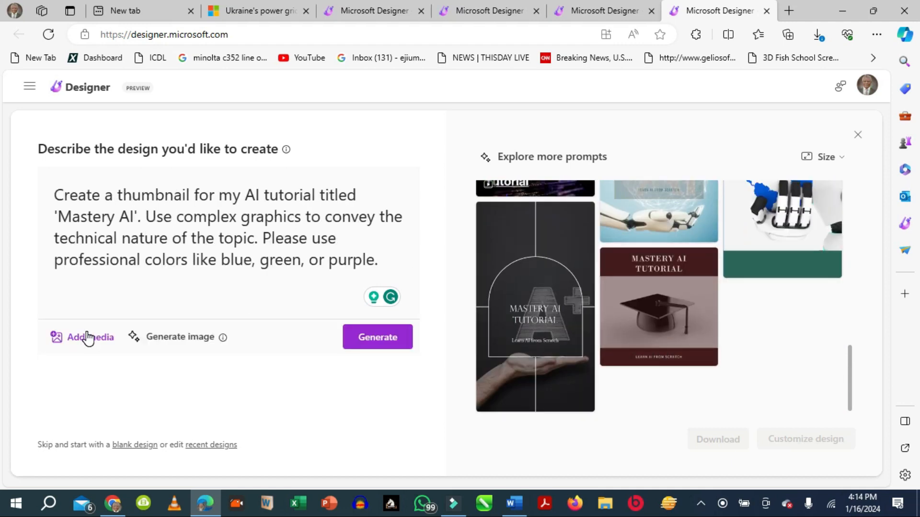
pyautogui.click(360, 338)
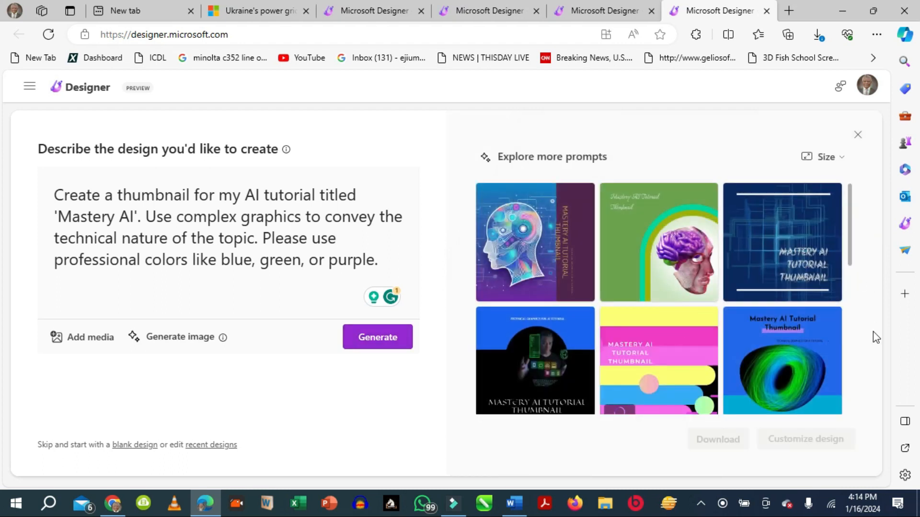
# Choose the generated thumbnail with the multicolored AI head illustration beside a dark purple strip and open it for customization.
pyautogui.scroll(-5, 848, 368)
pyautogui.scroll(-2, 848, 368)
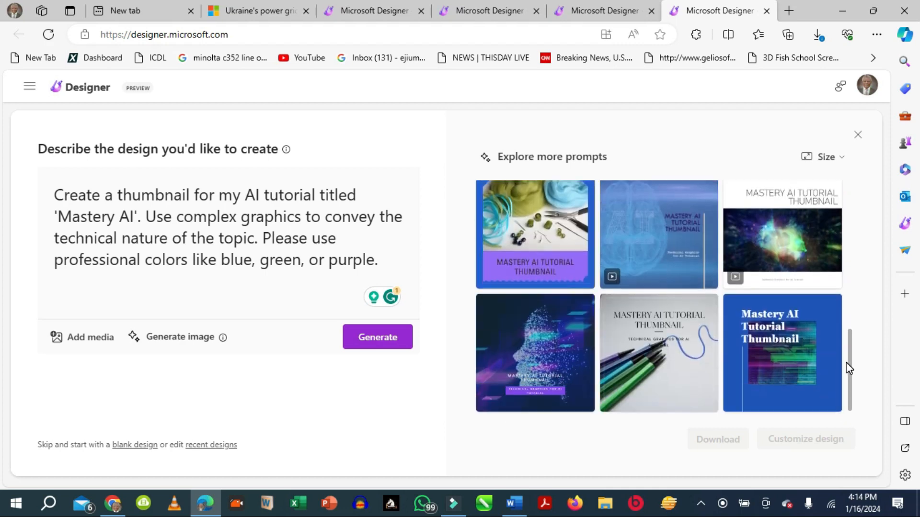
pyautogui.scroll(6, 848, 368)
pyautogui.scroll(1, 848, 368)
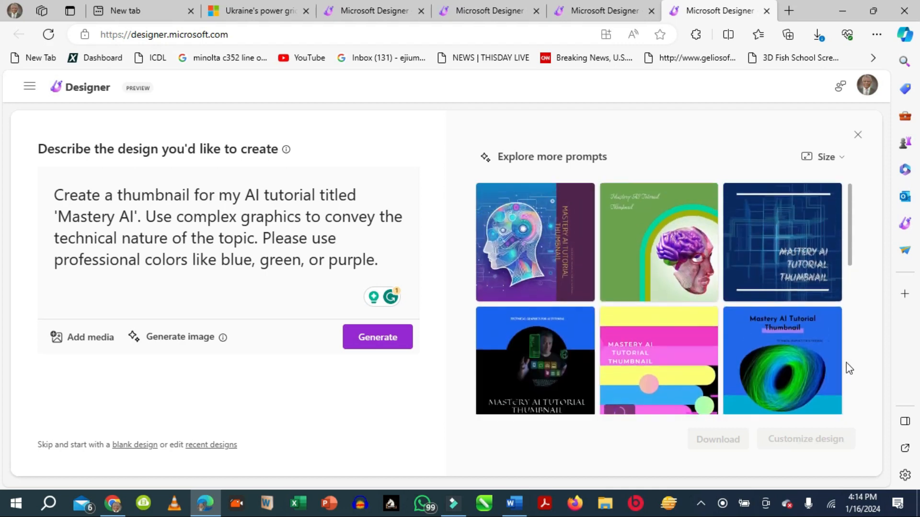
pyautogui.click(535, 264)
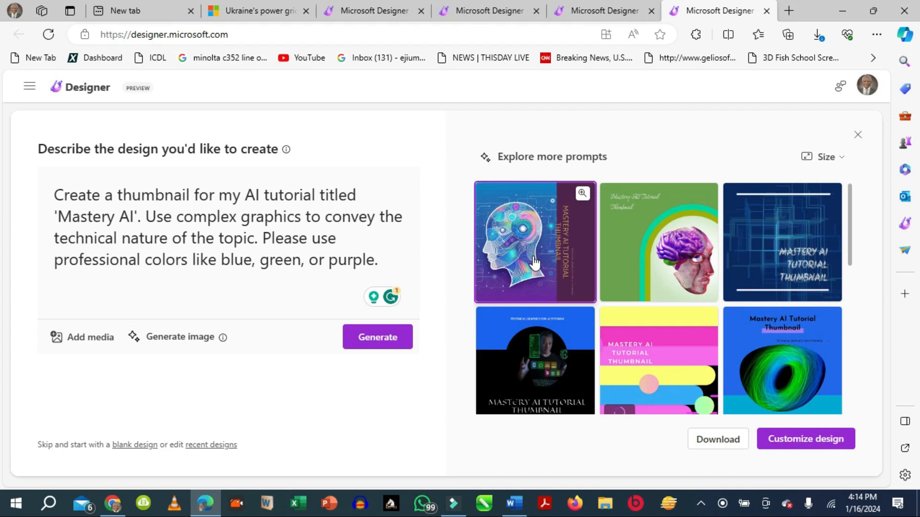
pyautogui.click(809, 439)
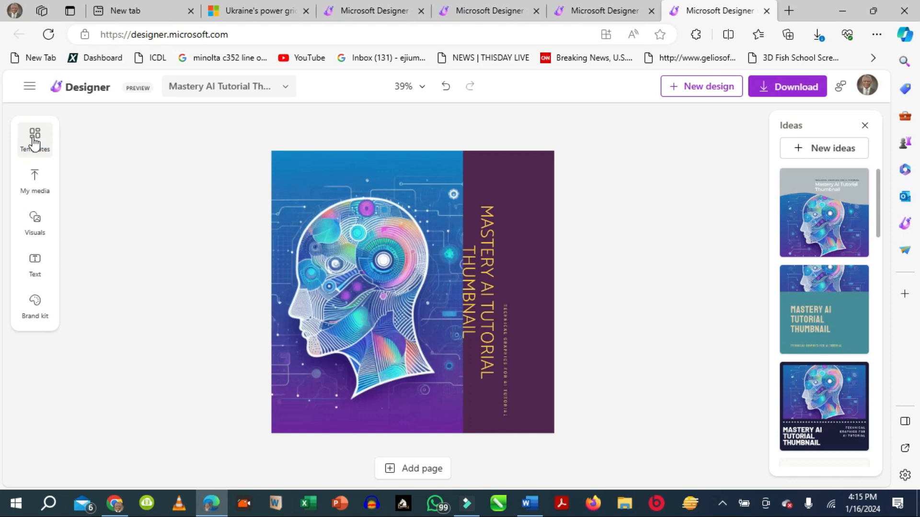
# Try applying the white Open House template with the living-room photo to the thumbnail, and undo it.
pyautogui.click(305, 200)
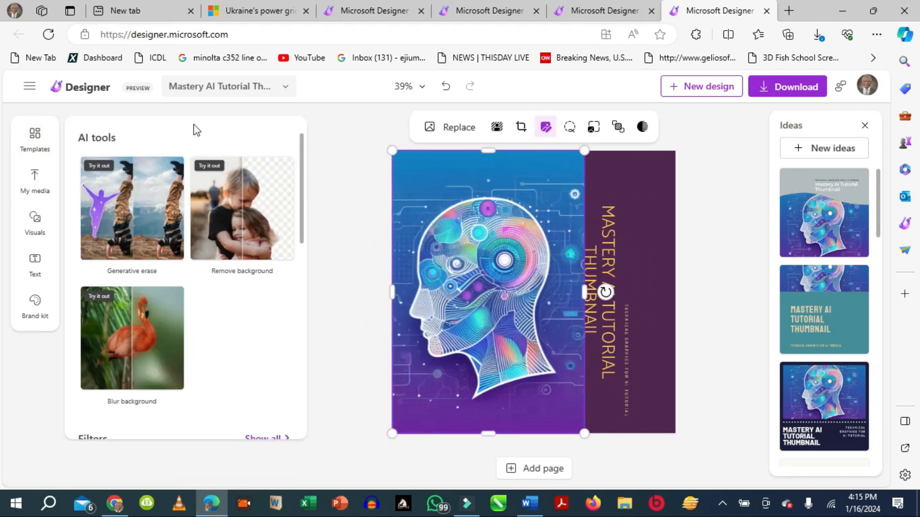
pyautogui.click(27, 145)
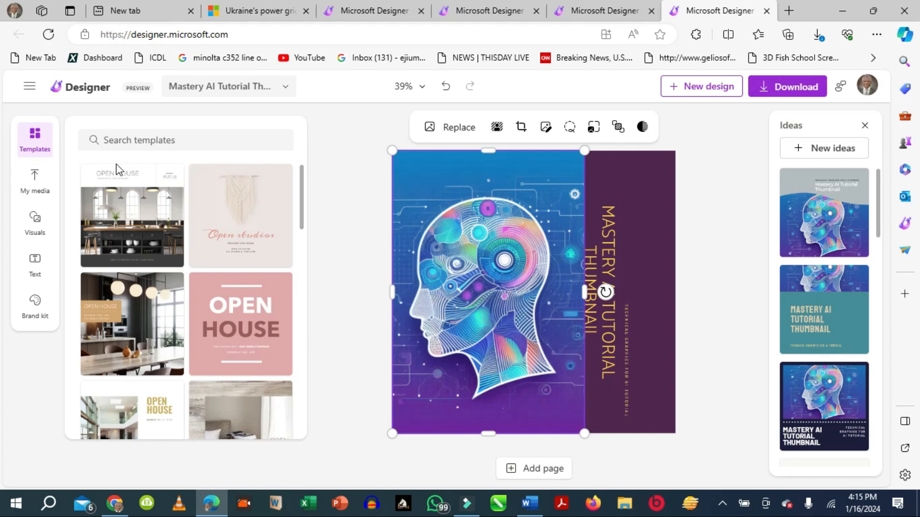
pyautogui.scroll(-8, 212, 407)
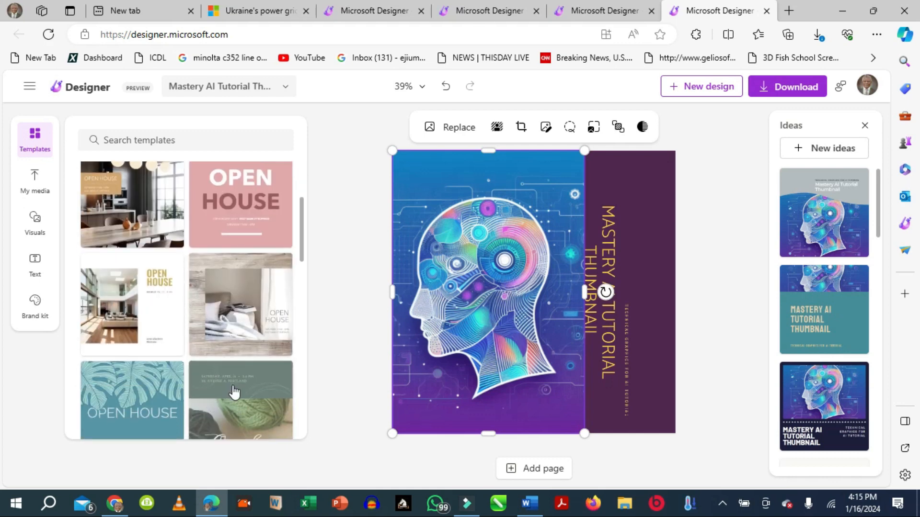
pyautogui.scroll(-2, 234, 391)
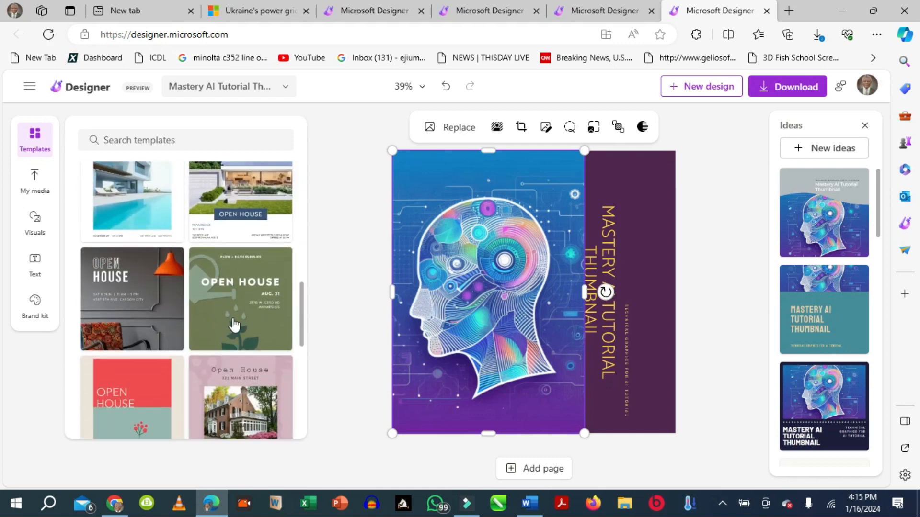
pyautogui.scroll(3, 261, 230)
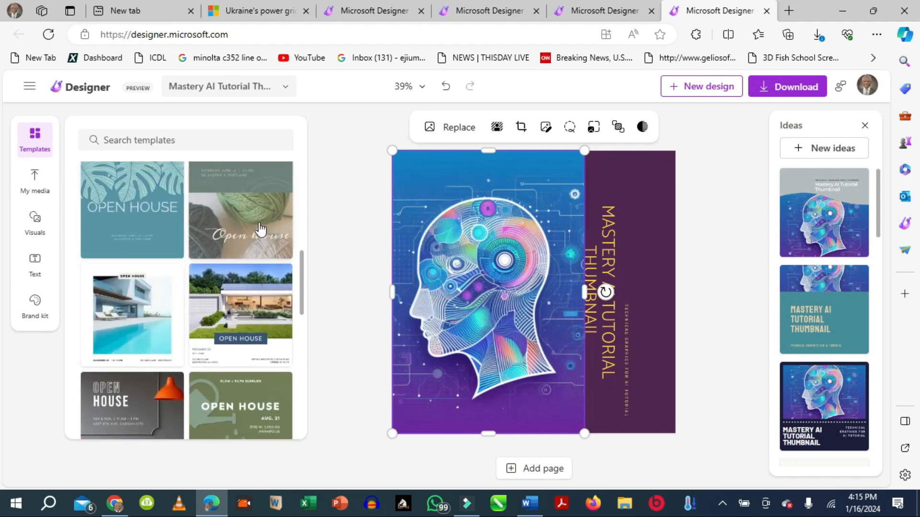
pyautogui.scroll(5, 245, 211)
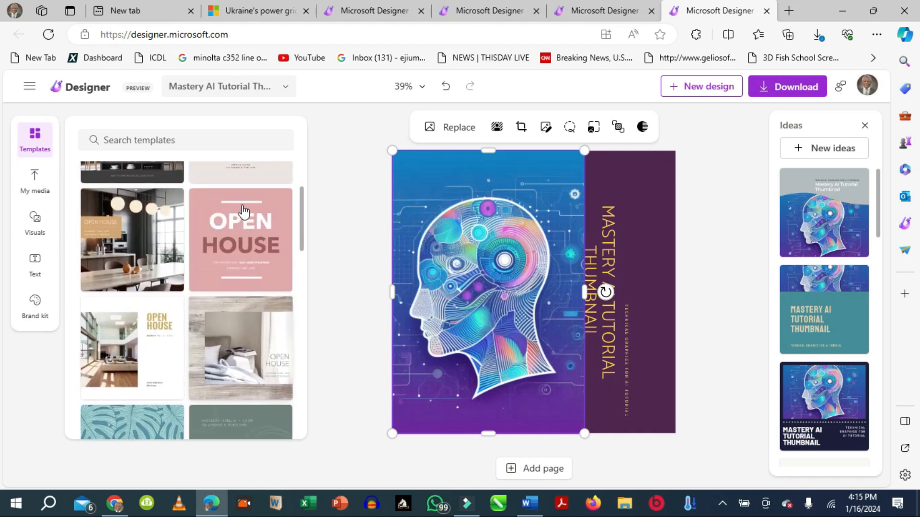
pyautogui.scroll(2, 244, 211)
pyautogui.scroll(-3, 243, 211)
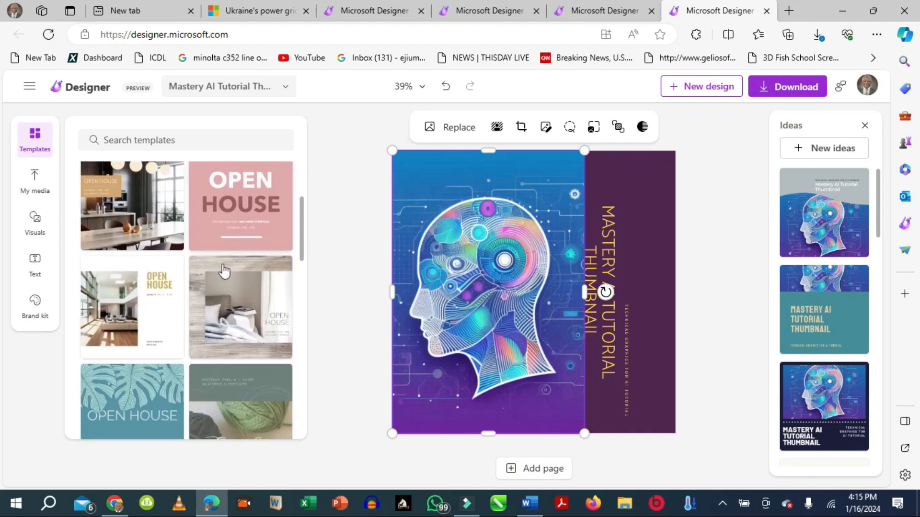
pyautogui.click(138, 314)
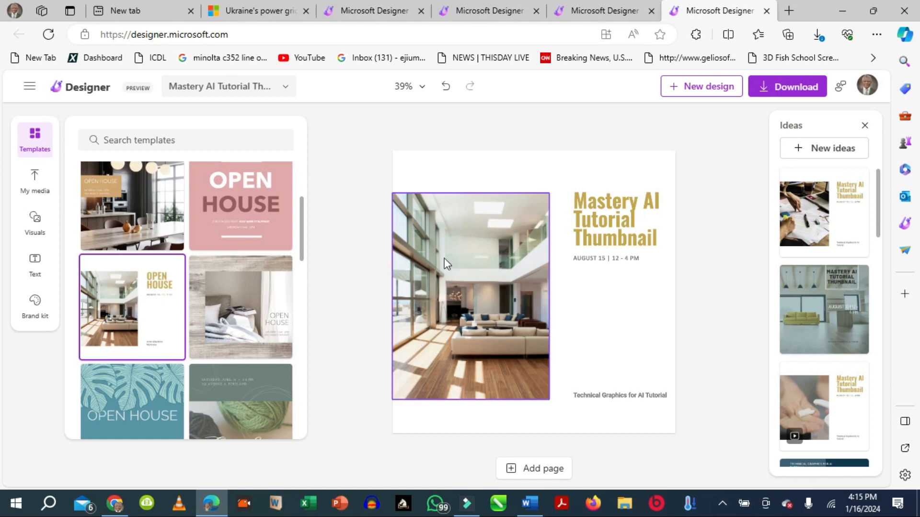
pyautogui.click(445, 87)
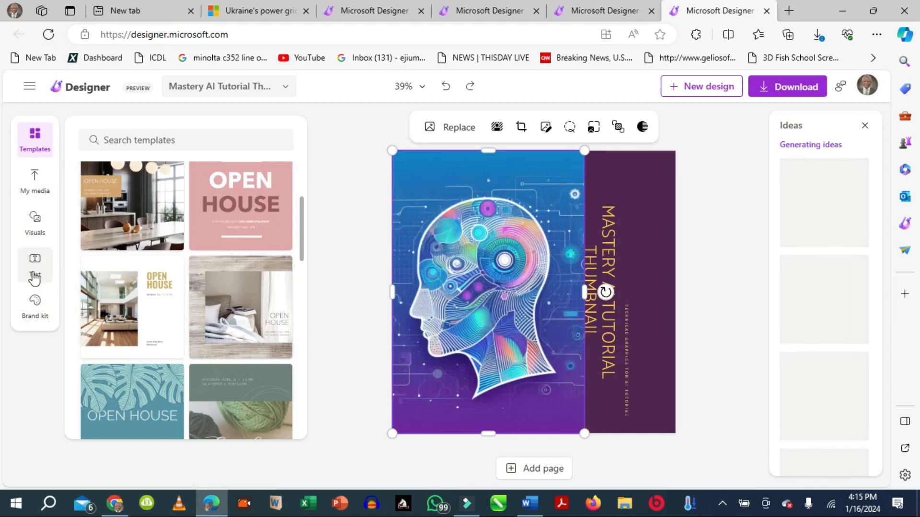
# Add the orange butterfly image from the Generated on Designer folder to the thumbnail as a separate picture, without replacing the AI head illustration.
pyautogui.click(41, 229)
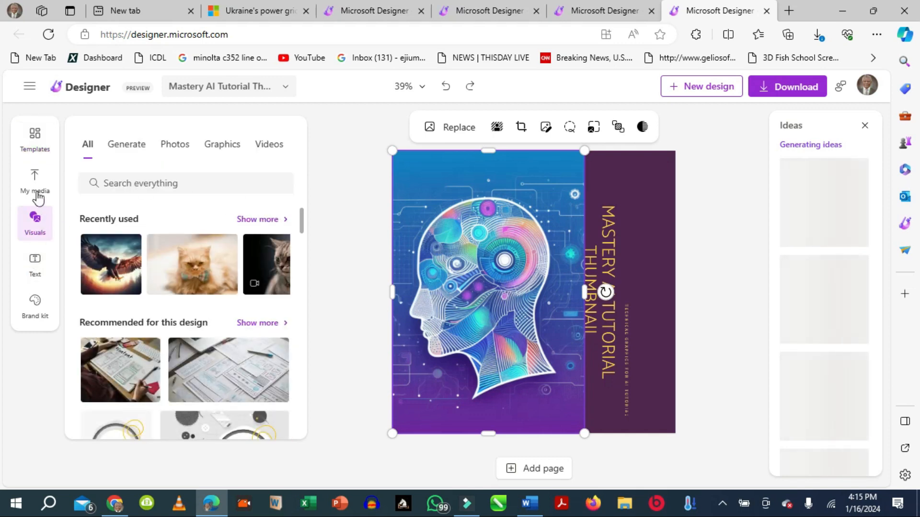
pyautogui.click(28, 190)
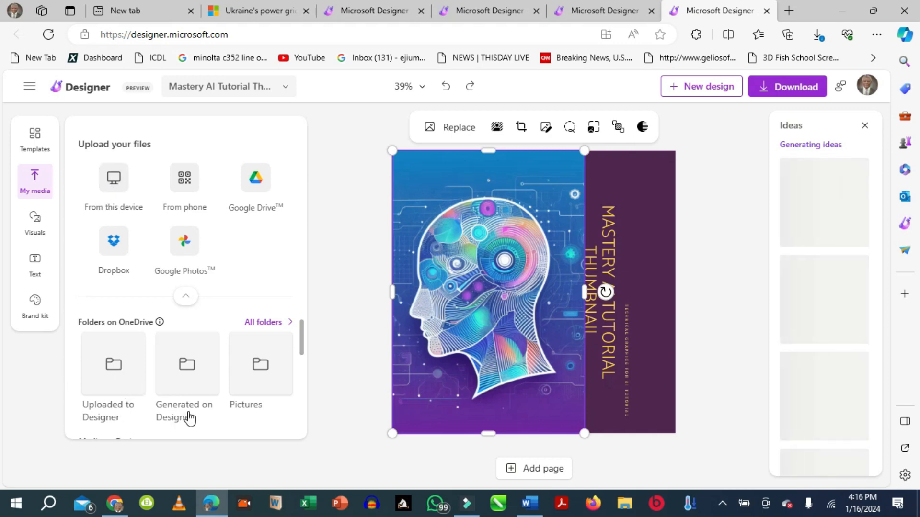
pyautogui.click(187, 355)
pyautogui.scroll(-1, 219, 335)
pyautogui.scroll(-5, 218, 335)
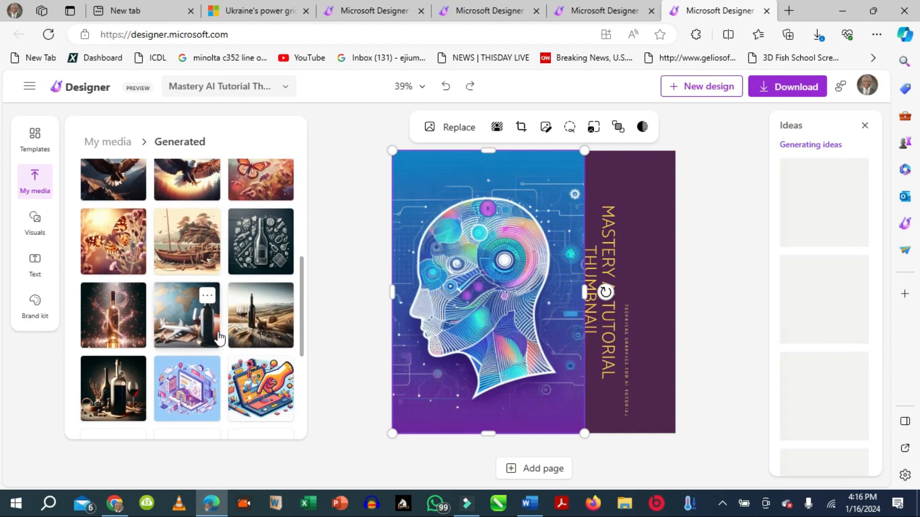
pyautogui.scroll(-2, 206, 316)
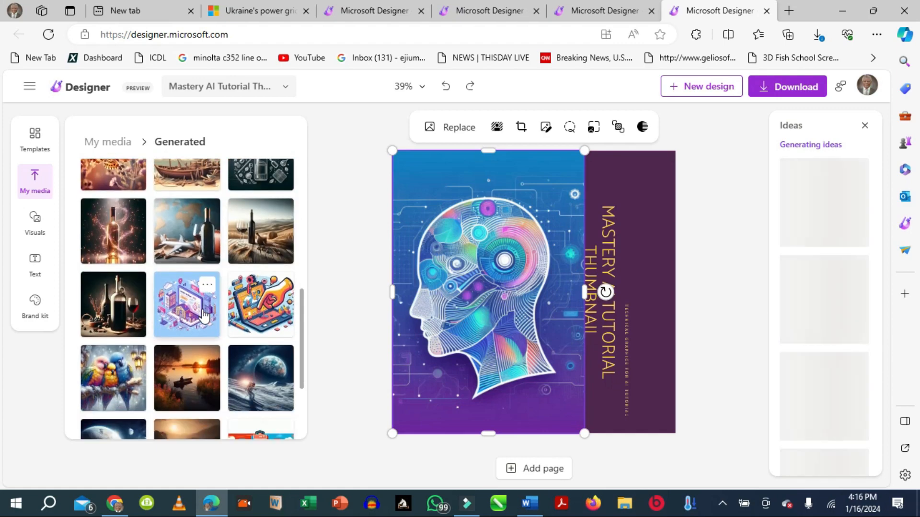
pyautogui.scroll(-3, 205, 316)
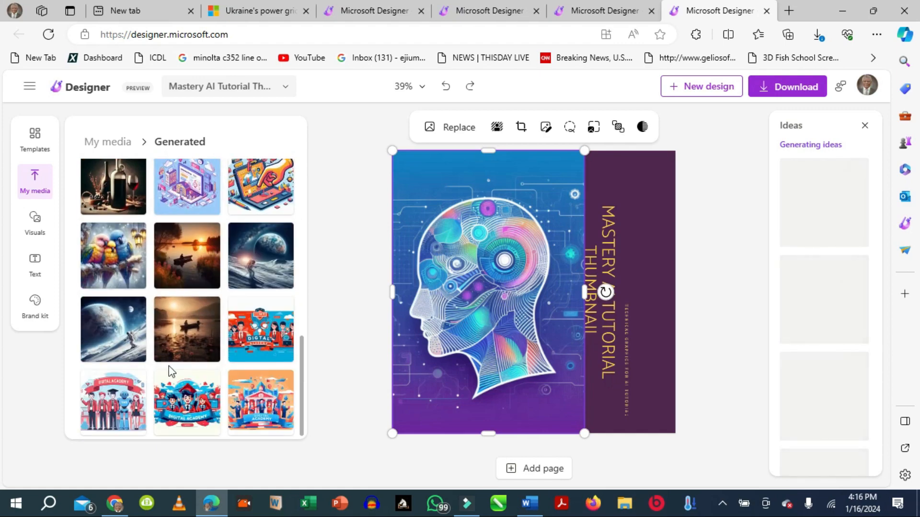
pyautogui.scroll(5, 168, 366)
pyautogui.scroll(5, 169, 372)
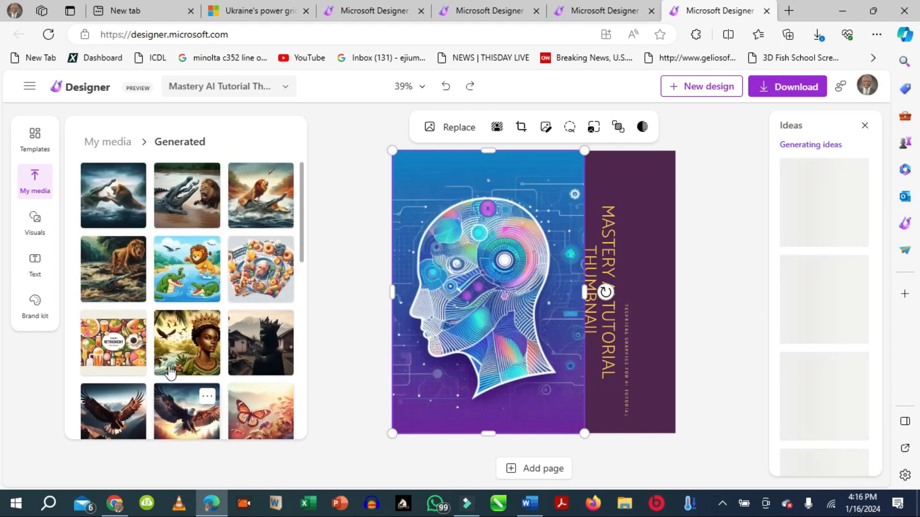
pyautogui.scroll(-3, 169, 371)
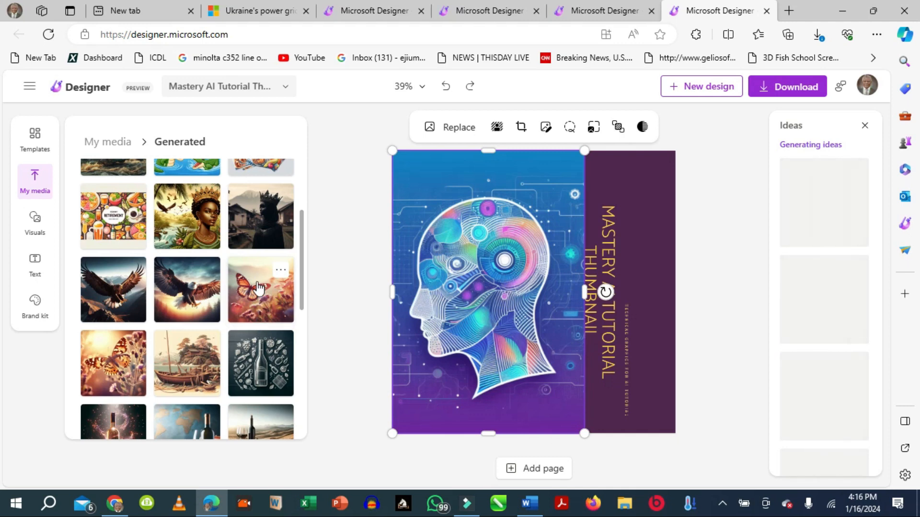
pyautogui.moveTo(257, 287); pyautogui.dragTo(433, 199)
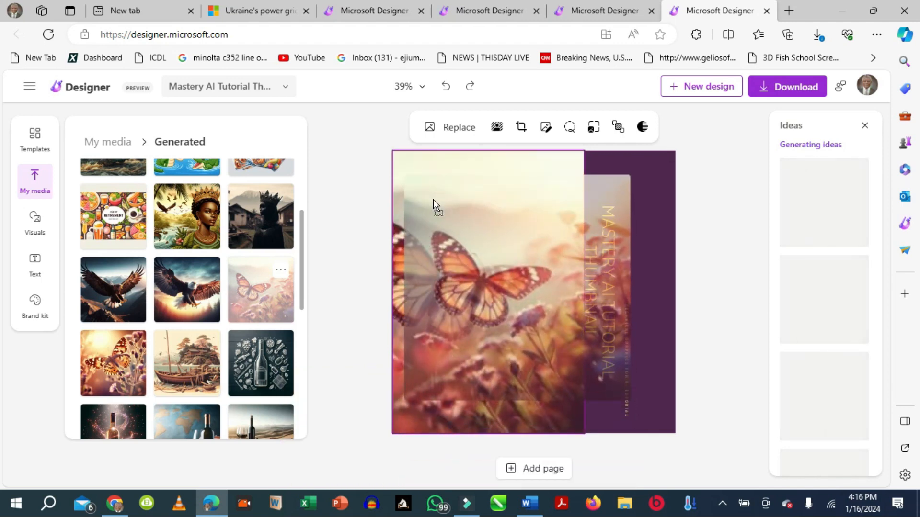
pyautogui.moveTo(433, 199); pyautogui.dragTo(365, 394)
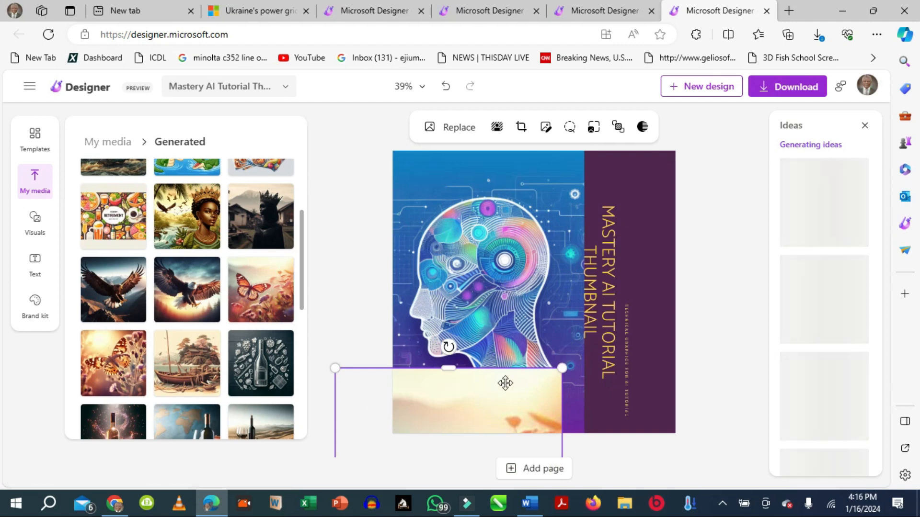
# Shrink the butterfly image to a small square and place it over the upper end of the purple strip.
pyautogui.moveTo(561, 369); pyautogui.dragTo(517, 409)
pyautogui.moveTo(425, 422); pyautogui.dragTo(562, 224)
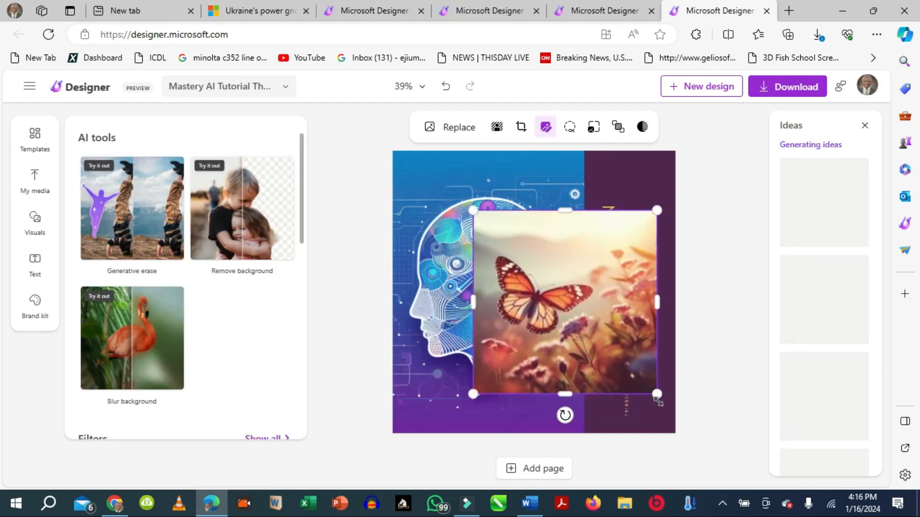
pyautogui.moveTo(659, 392); pyautogui.dragTo(551, 282)
pyautogui.moveTo(527, 246); pyautogui.dragTo(619, 213)
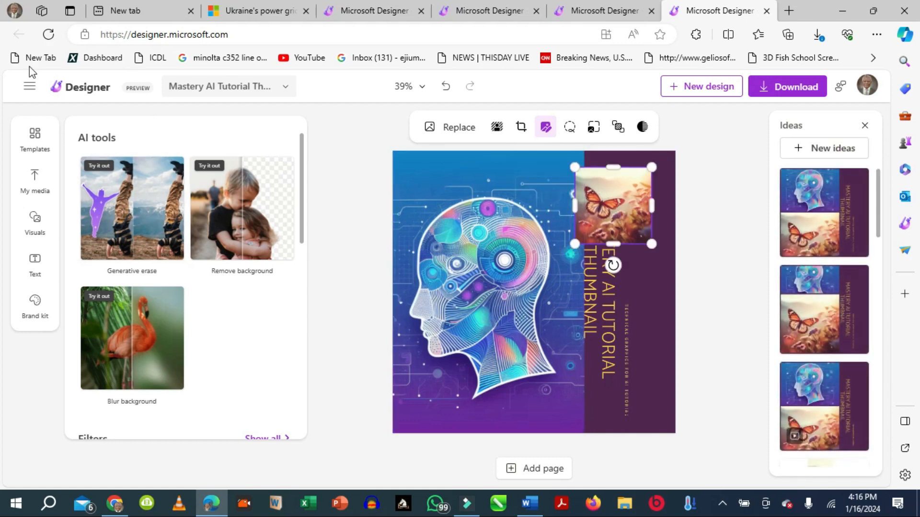
# Upload a picture from the computer's Pictures folder, and place the smiling woman's portrait from the media library on the lower part of the purple strip.
pyautogui.click(34, 194)
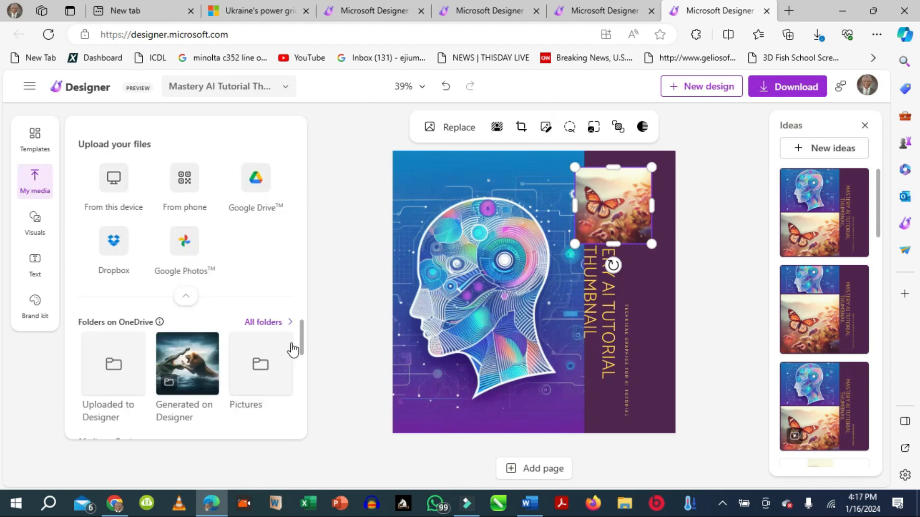
pyautogui.scroll(-5, 288, 383)
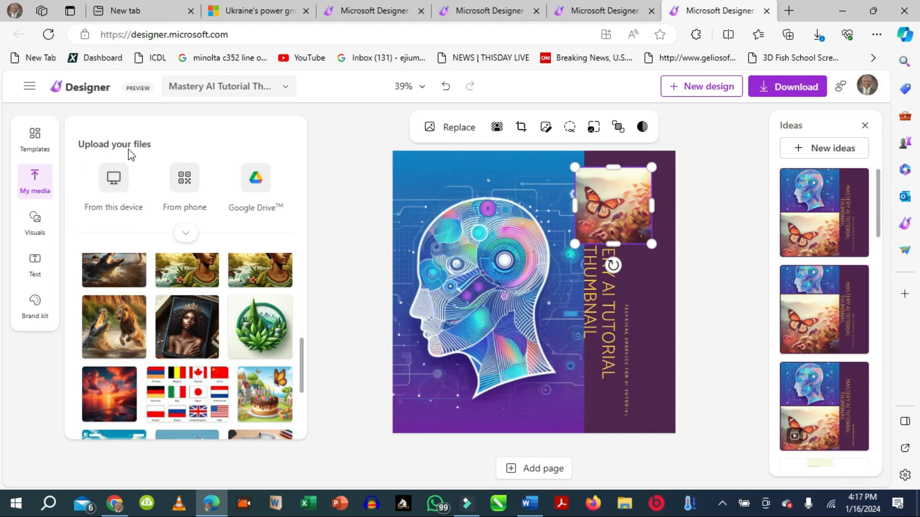
pyautogui.click(118, 211)
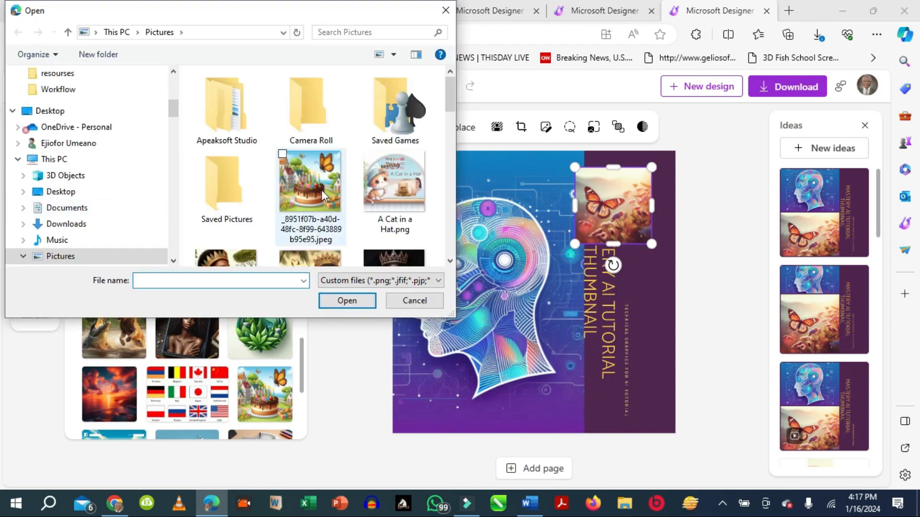
pyautogui.moveTo(451, 111); pyautogui.dragTo(430, 191)
pyautogui.doubleClick(242, 181)
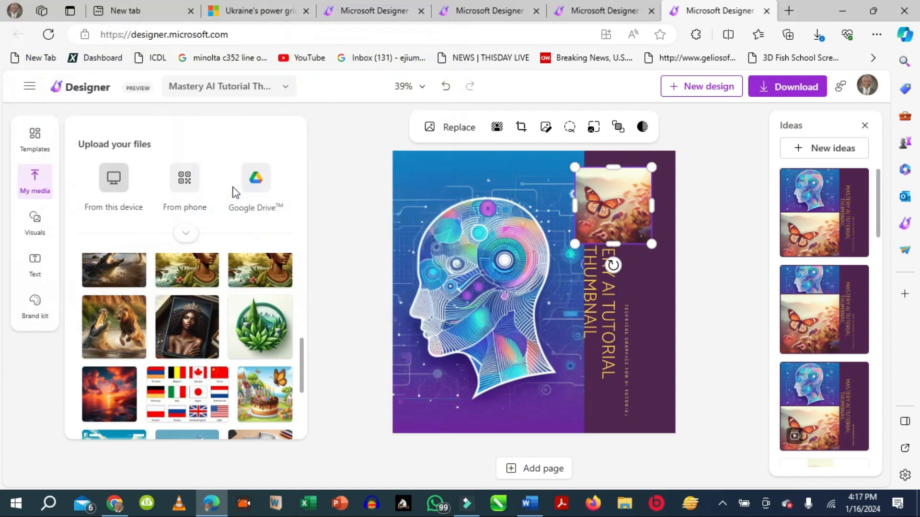
pyautogui.moveTo(302, 356); pyautogui.dragTo(303, 426)
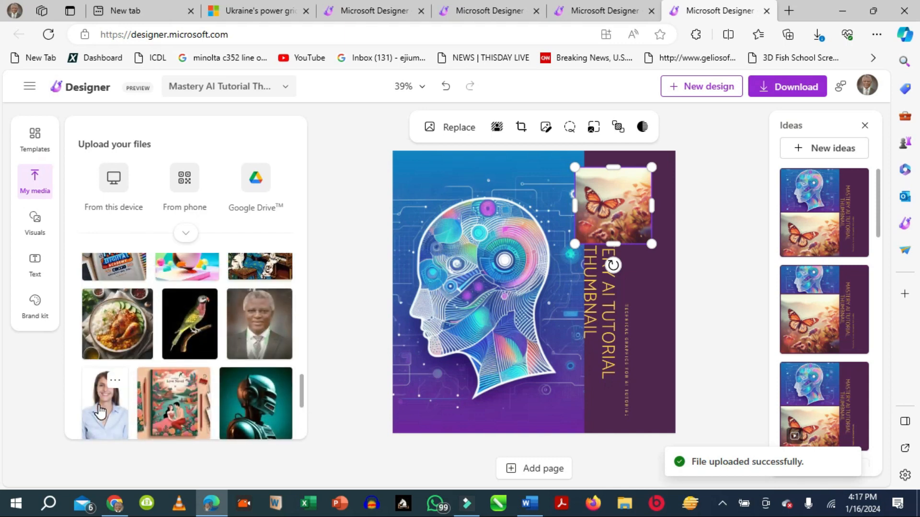
pyautogui.moveTo(99, 410); pyautogui.dragTo(635, 340)
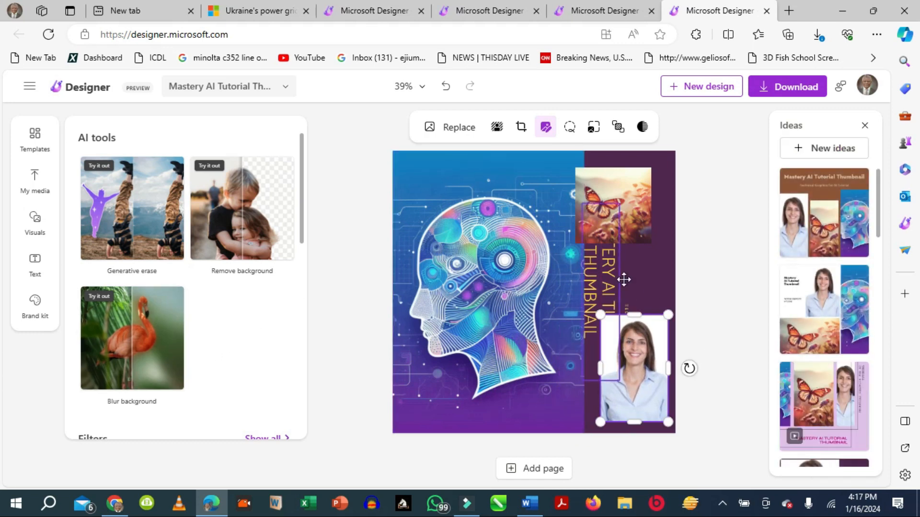
# Add two "NEW POST" styled texts to the thumbnail, one over the AI head and one along the upper edge, and widen the upper text box.
pyautogui.click(609, 286)
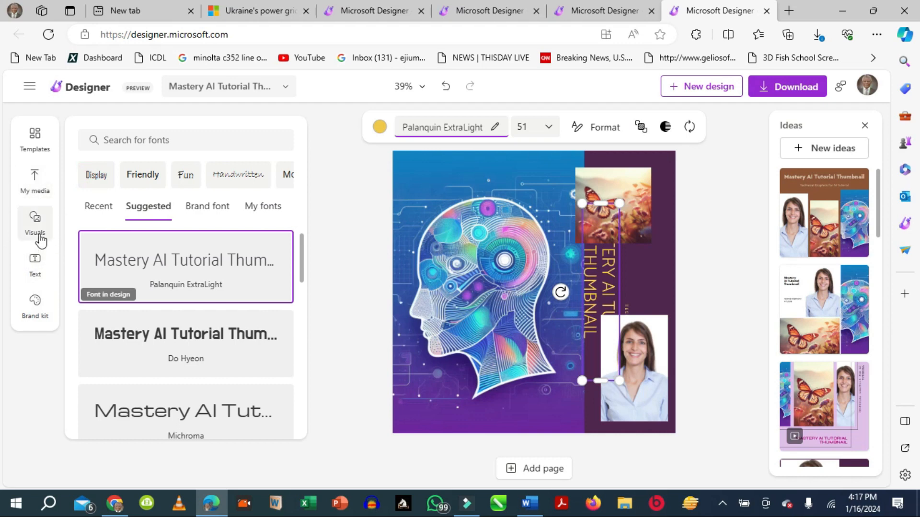
pyautogui.click(36, 269)
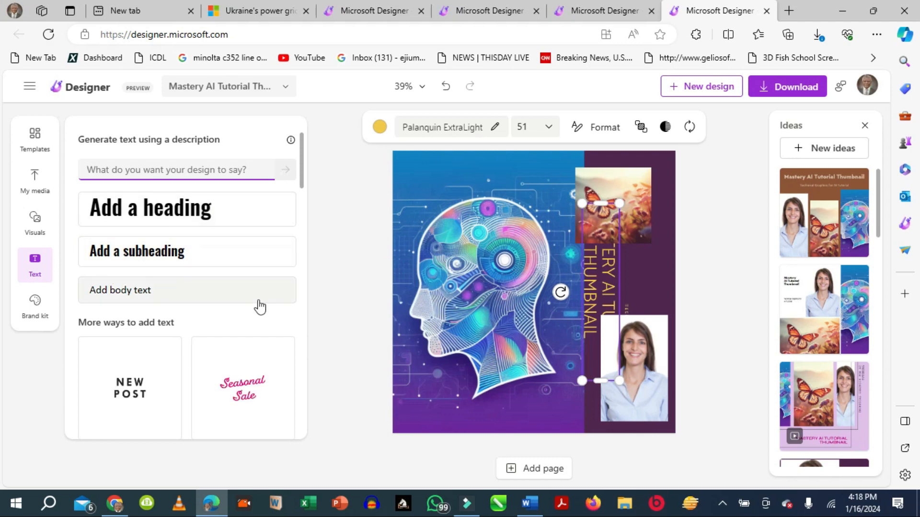
pyautogui.scroll(-1, 222, 361)
pyautogui.scroll(-10, 222, 361)
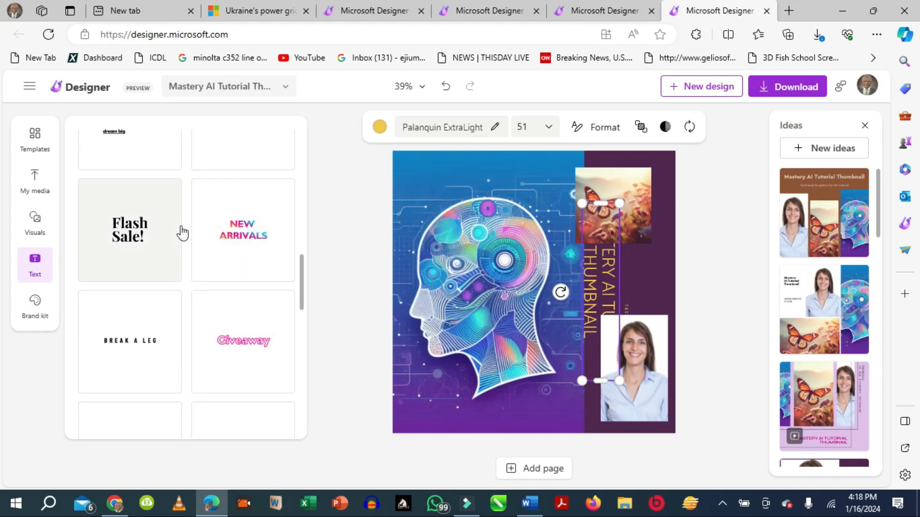
pyautogui.scroll(5, 220, 266)
pyautogui.scroll(6, 221, 266)
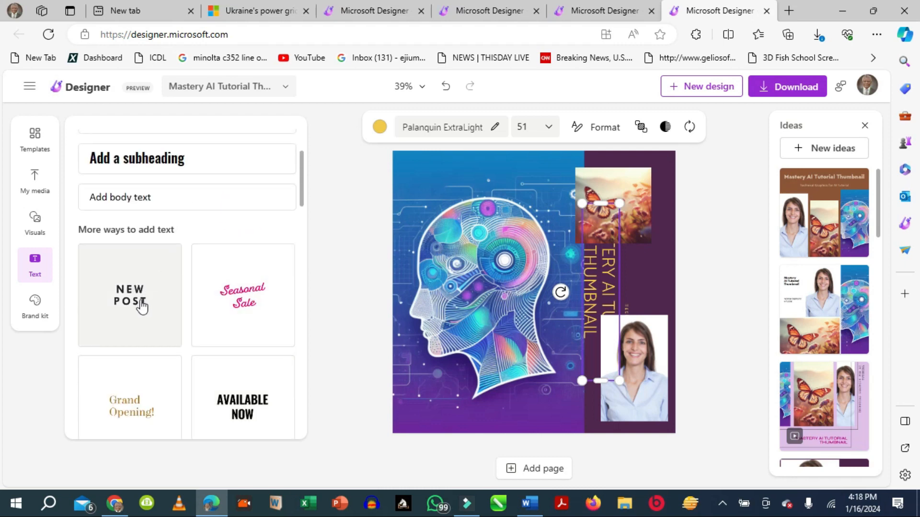
pyautogui.click(118, 311)
pyautogui.moveTo(117, 312); pyautogui.dragTo(623, 193)
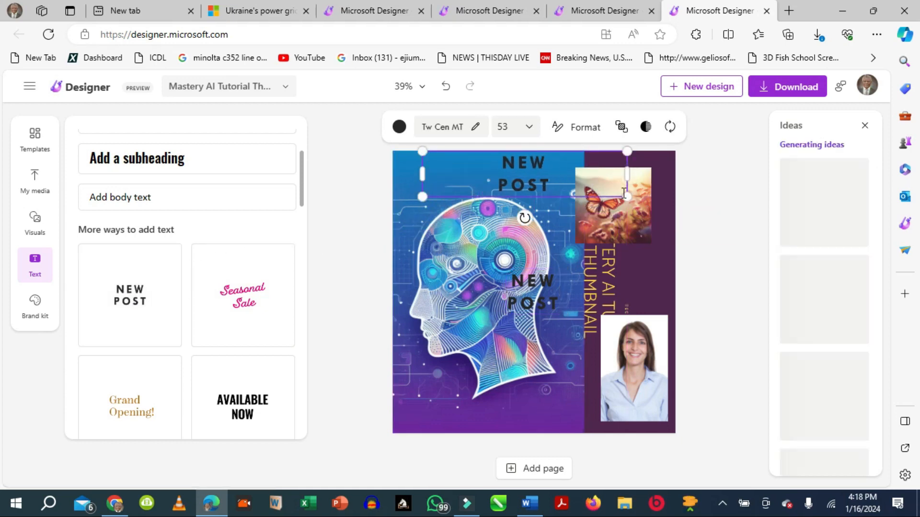
pyautogui.moveTo(417, 173); pyautogui.dragTo(404, 176)
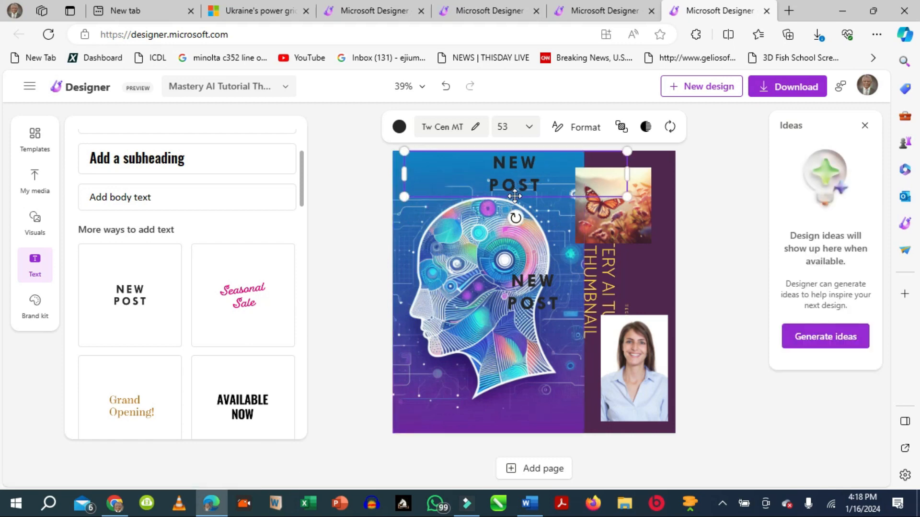
# Color the upper "NEW POST" text red using a recently used color.
pyautogui.click(399, 127)
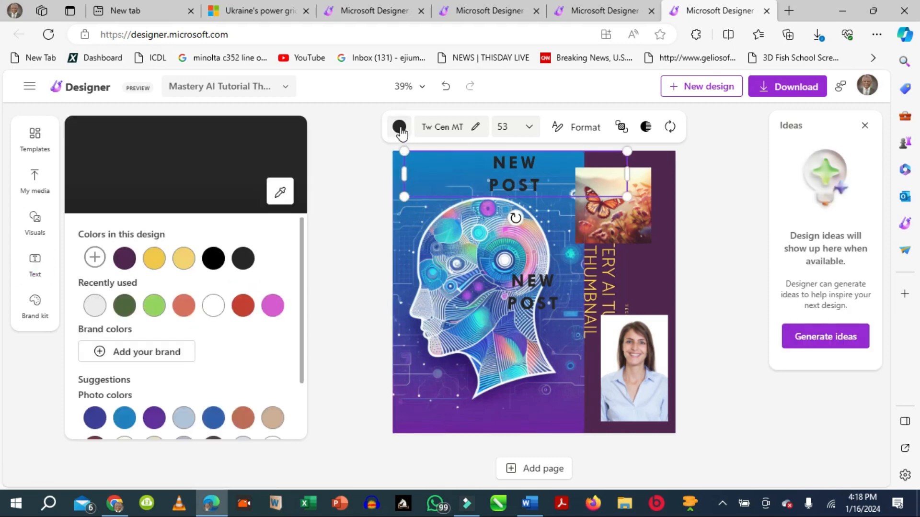
pyautogui.click(233, 305)
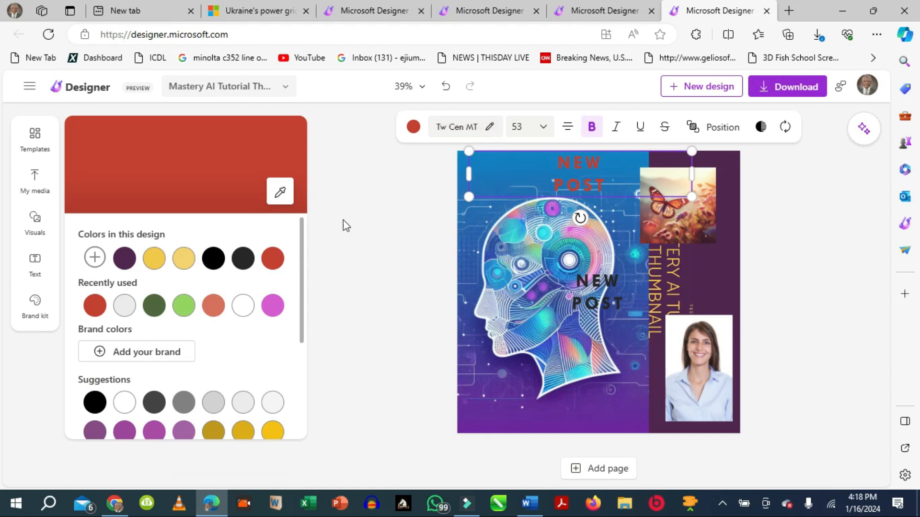
pyautogui.scroll(-3, 290, 331)
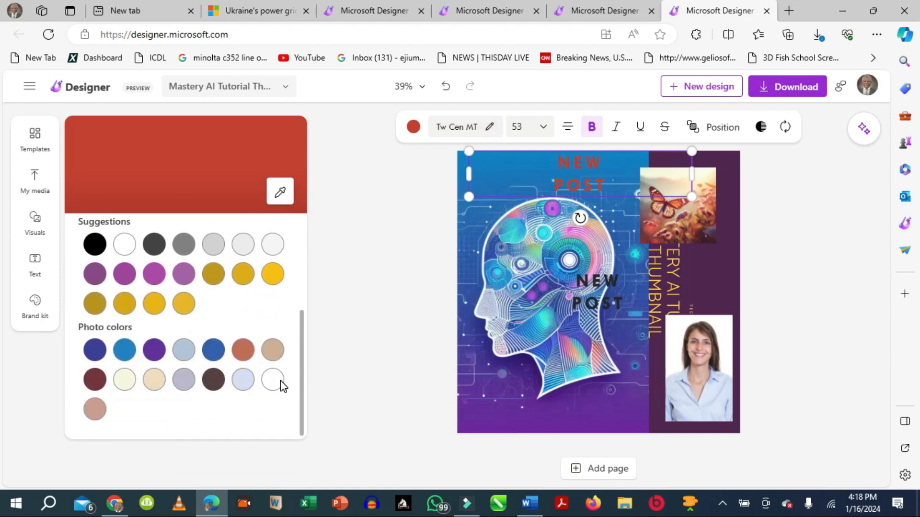
pyautogui.click(363, 133)
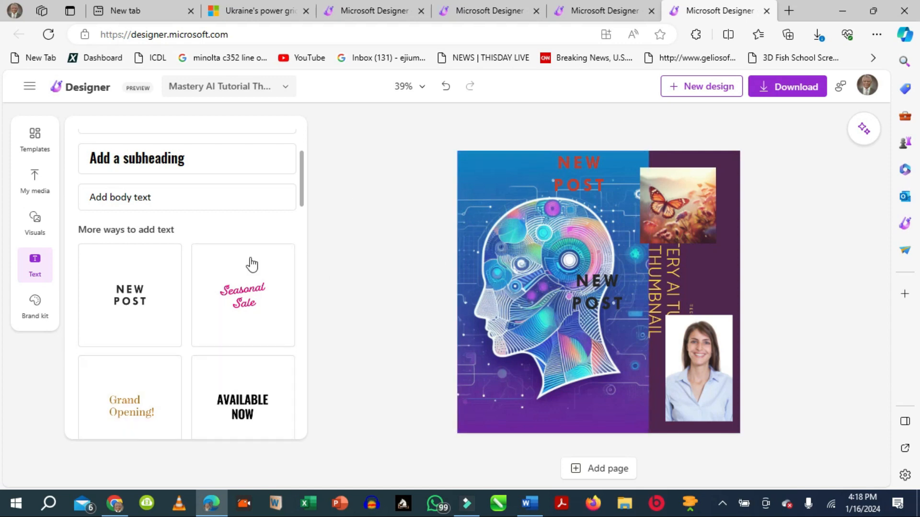
# Try the Playfair Display and Amasis MT Pro suggested brand styles on the thumbnail, and apply the Broadway with Century Gothic style.
pyautogui.click(38, 302)
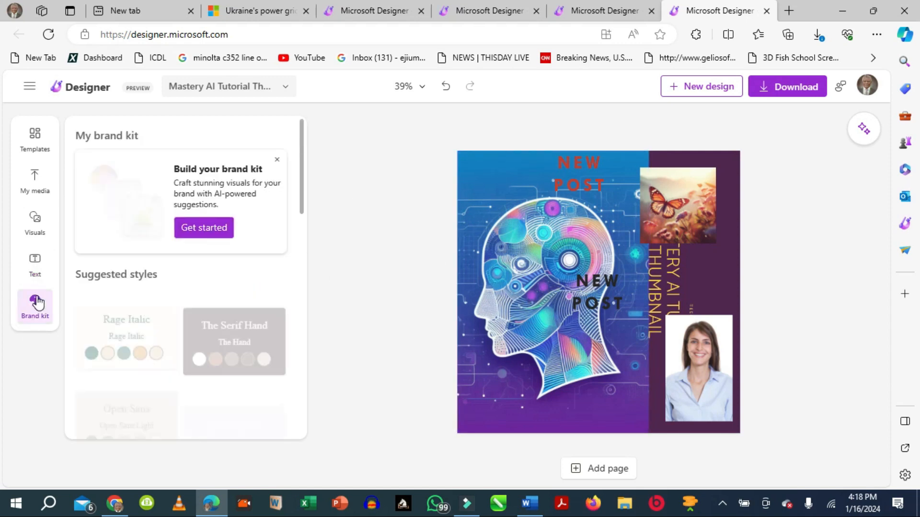
pyautogui.scroll(-10, 302, 189)
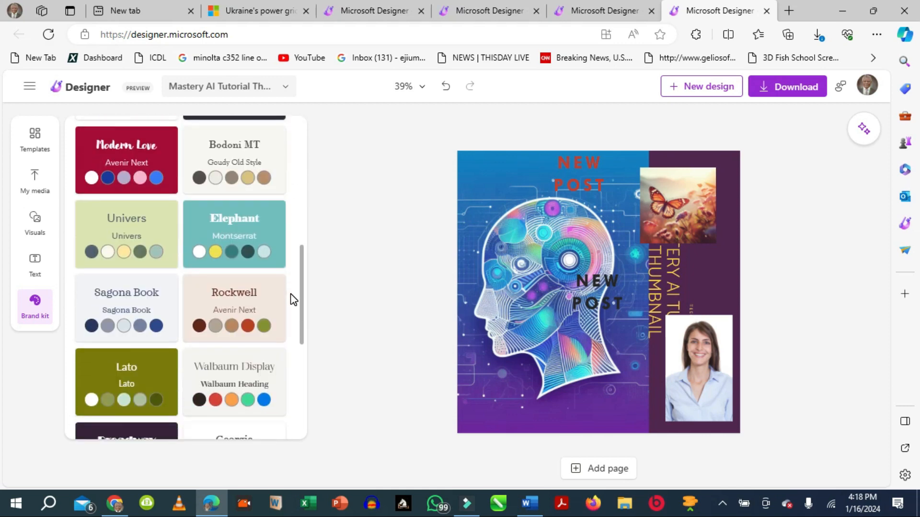
pyautogui.scroll(-6, 293, 300)
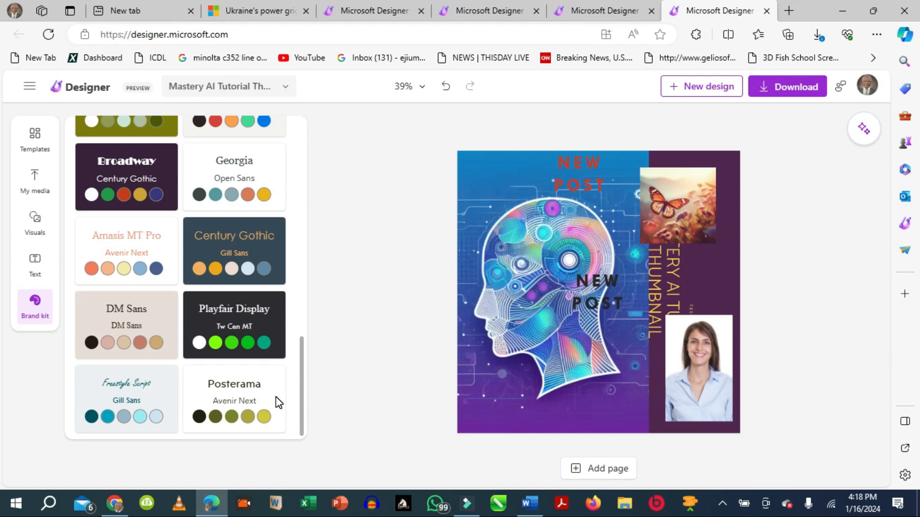
pyautogui.moveTo(215, 314)
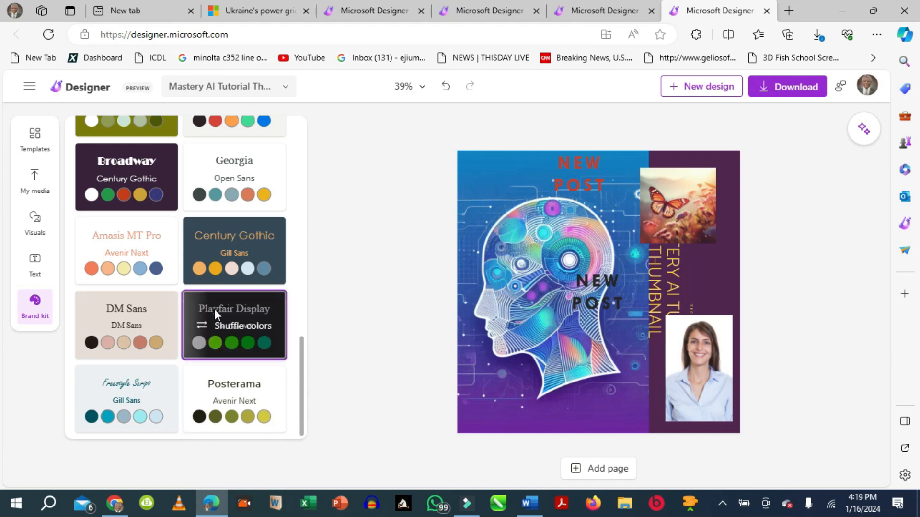
pyautogui.click(214, 310)
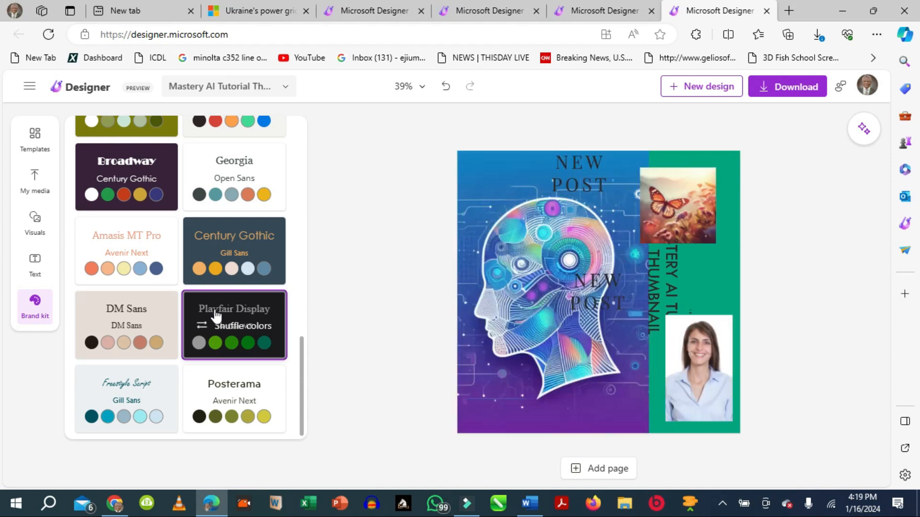
pyautogui.click(143, 237)
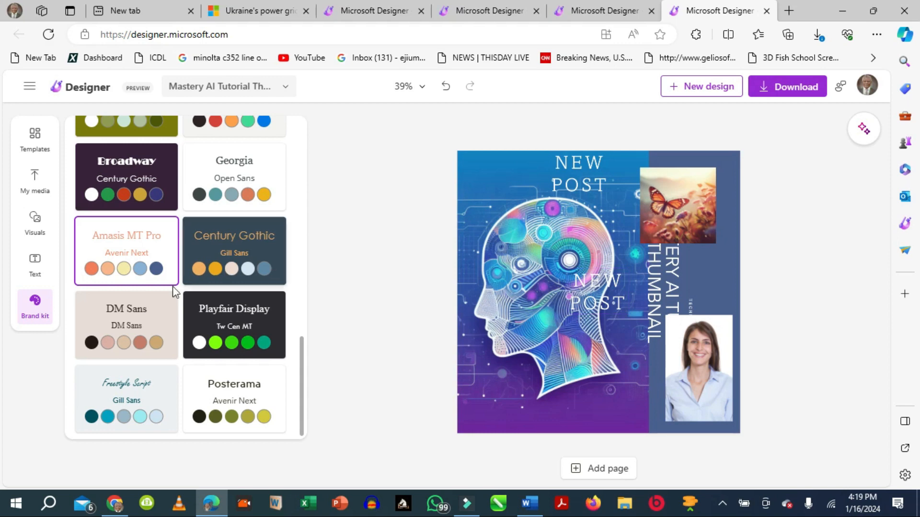
pyautogui.click(126, 181)
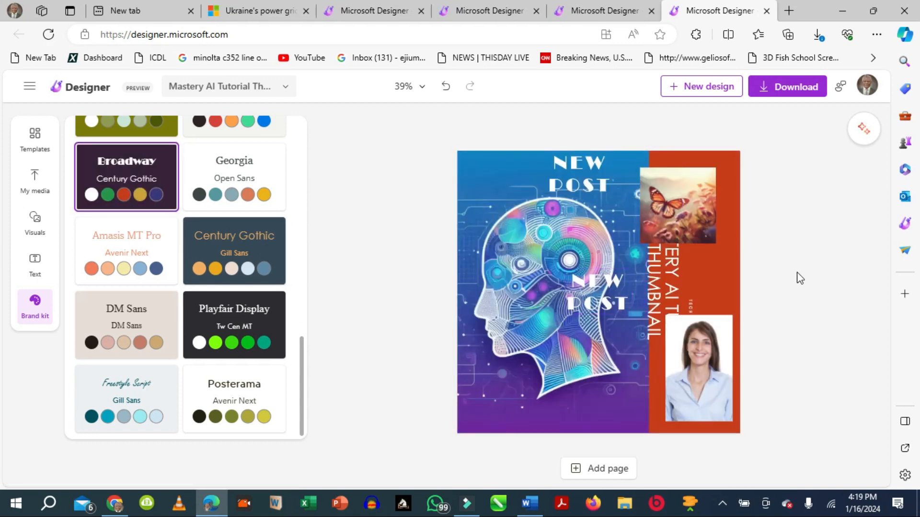
pyautogui.click(522, 232)
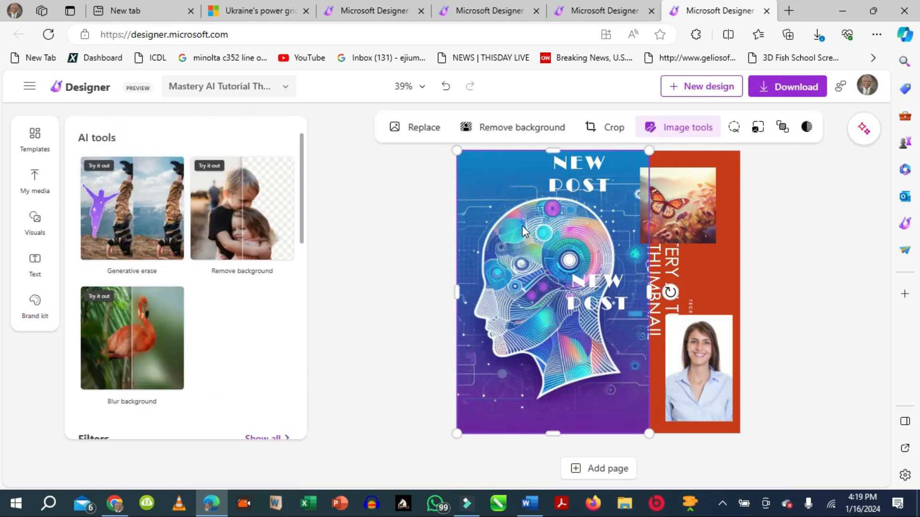
pyautogui.click(389, 261)
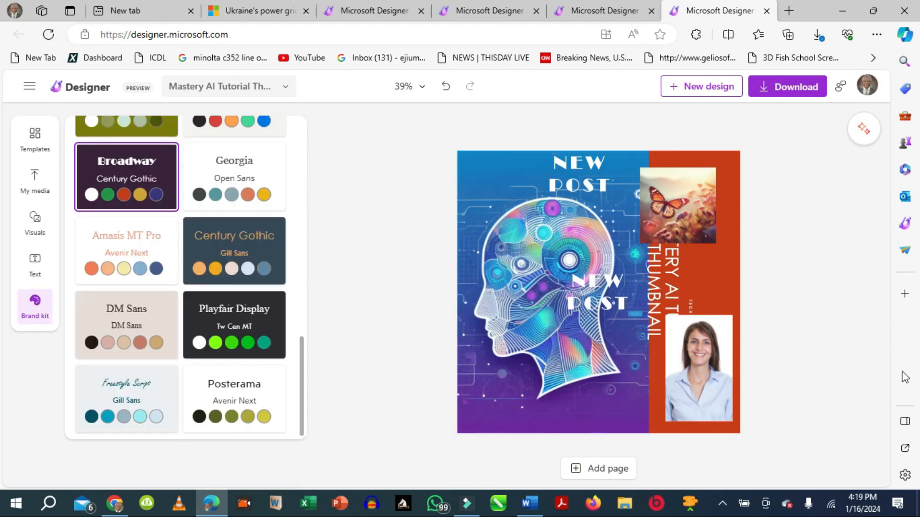
# Remove the background from the smiling woman's portrait, and place it enlarged over the lower part of the AI head illustration.
pyautogui.click(697, 395)
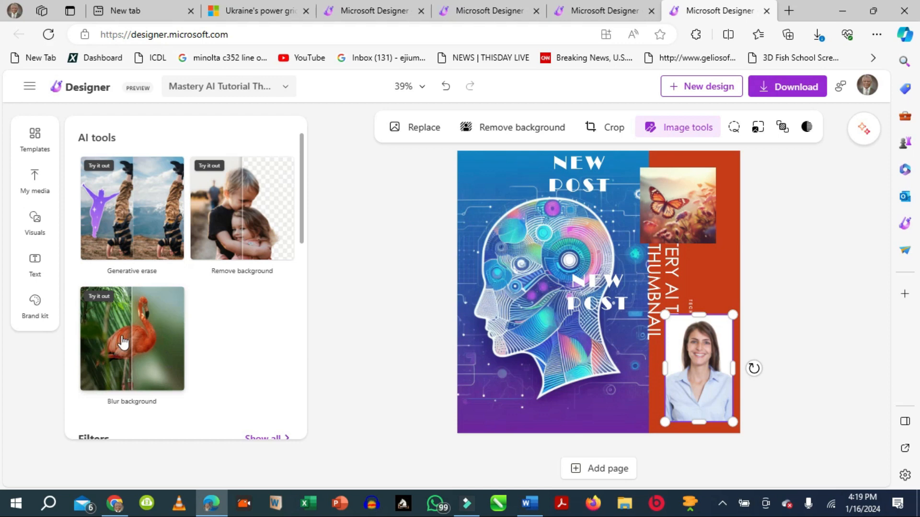
pyautogui.click(257, 204)
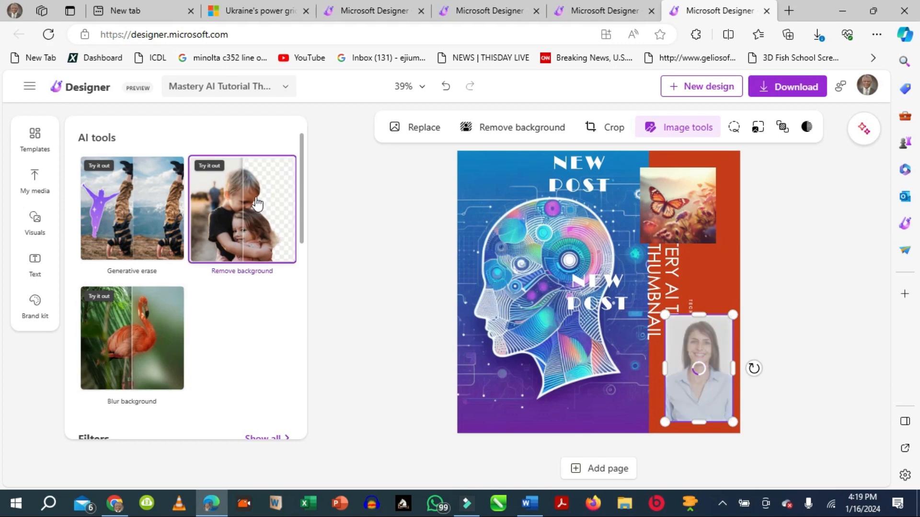
pyautogui.moveTo(688, 384); pyautogui.dragTo(593, 358)
pyautogui.moveTo(626, 300); pyautogui.dragTo(665, 240)
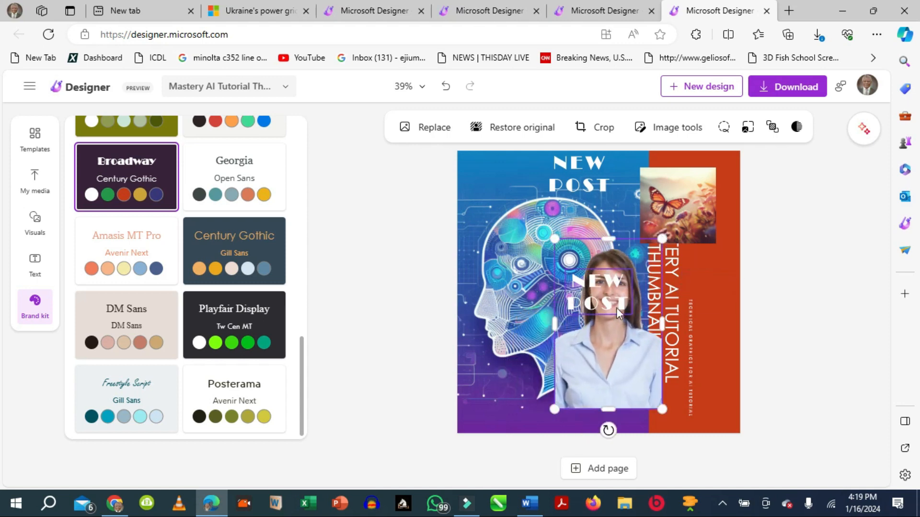
pyautogui.moveTo(638, 327); pyautogui.dragTo(623, 355)
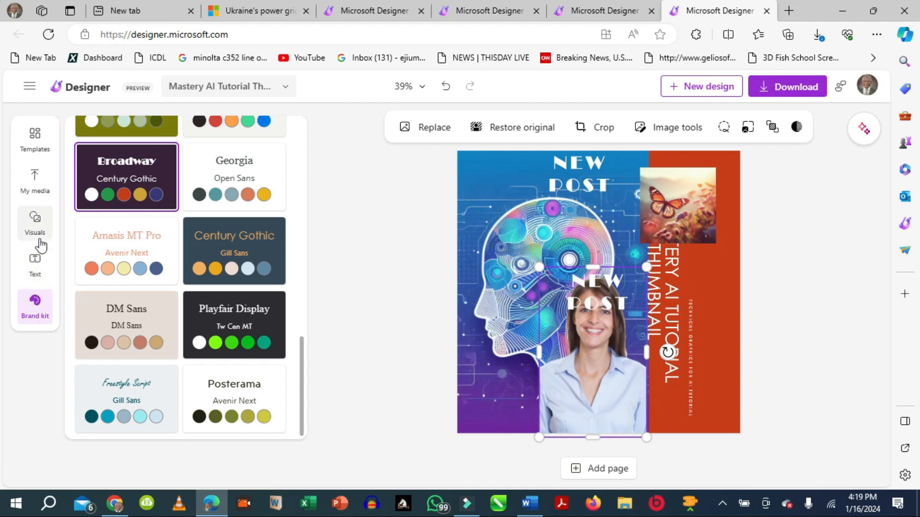
pyautogui.click(345, 248)
# Start a new design, and copy the photorealistic "African Queen" book cover prompt from the exercises in the Word document.
pyautogui.click(695, 88)
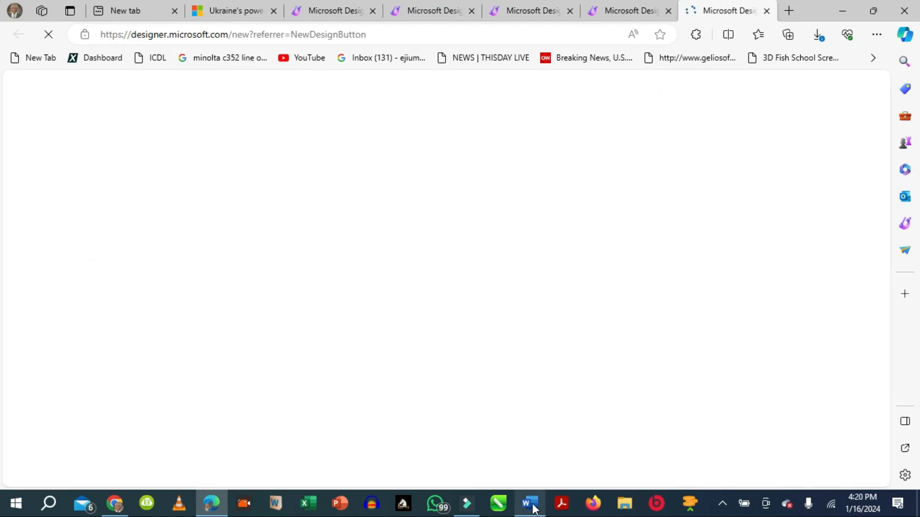
pyautogui.click(531, 507)
pyautogui.doubleClick(106, 296)
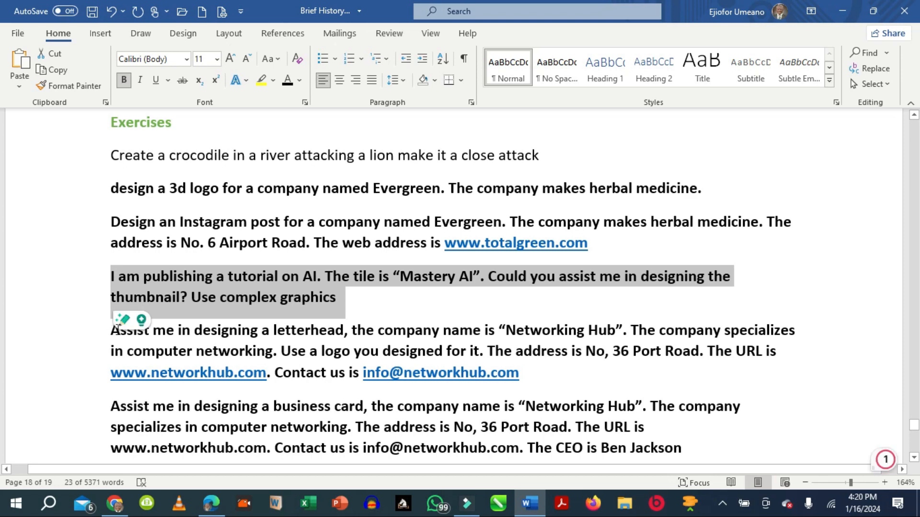
pyautogui.click(111, 331)
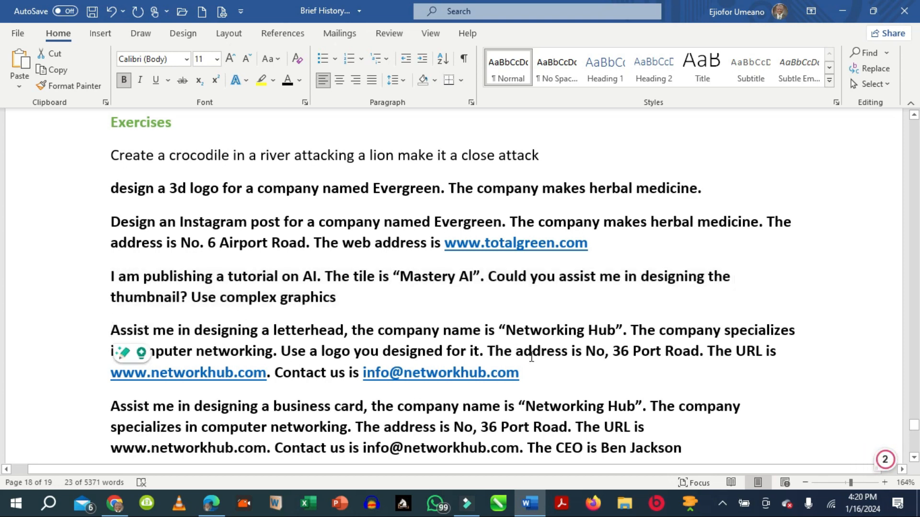
pyautogui.scroll(-5, 529, 359)
pyautogui.scroll(-1, 287, 261)
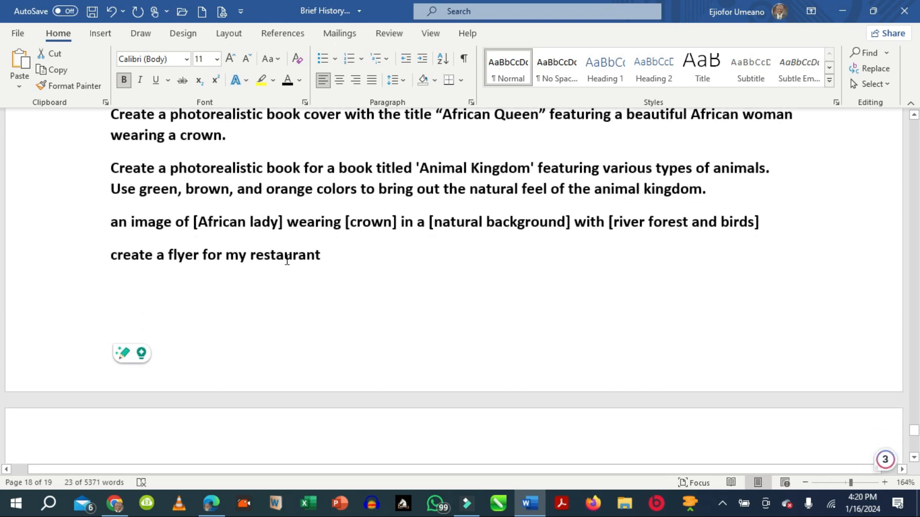
pyautogui.scroll(4, 374, 301)
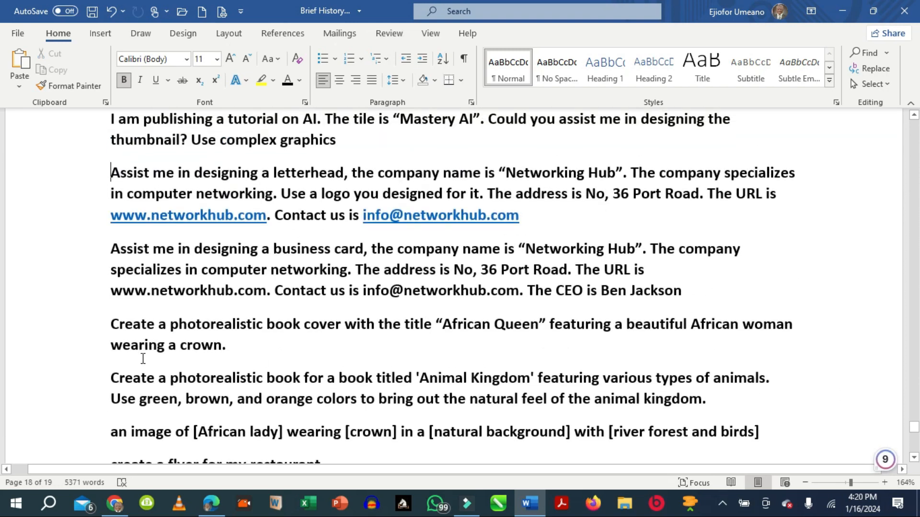
pyautogui.moveTo(113, 318); pyautogui.dragTo(230, 353)
pyautogui.hotkey('ctrl', 'c')
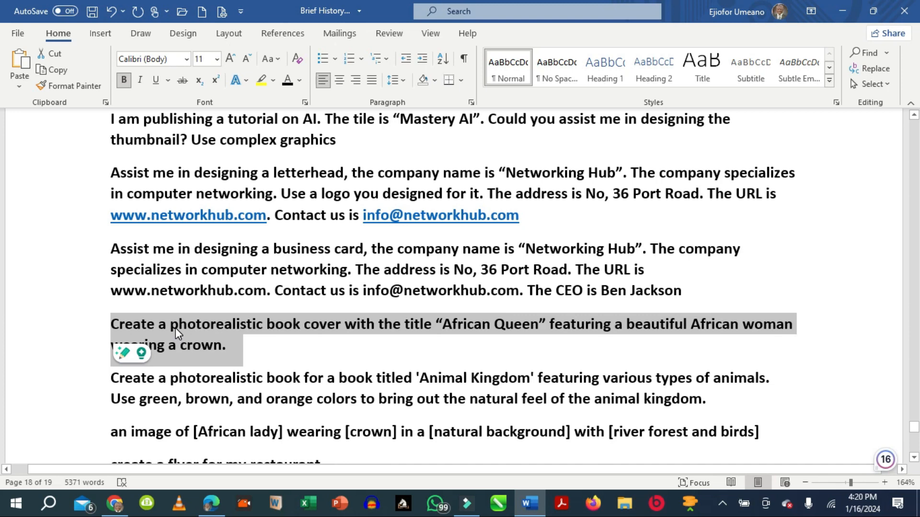
pyautogui.rightClick(175, 328)
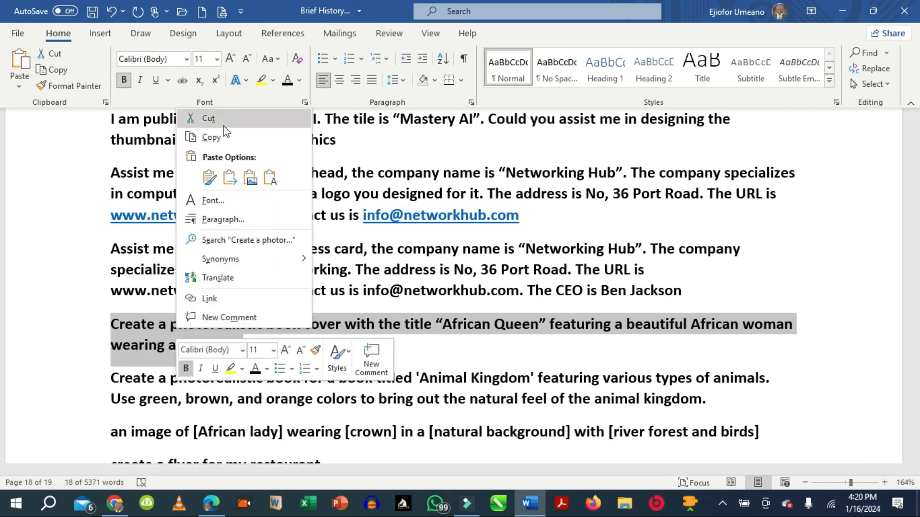
pyautogui.click(211, 140)
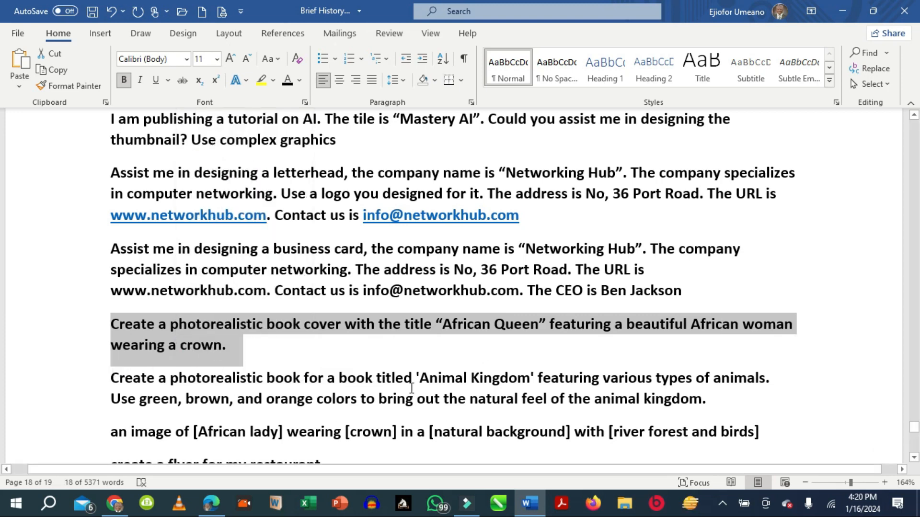
# Switch back to Microsoft Designer and fill the design description with the "Savor the Flavor of Convenience" food delivery example prompt.
pyautogui.click(514, 511)
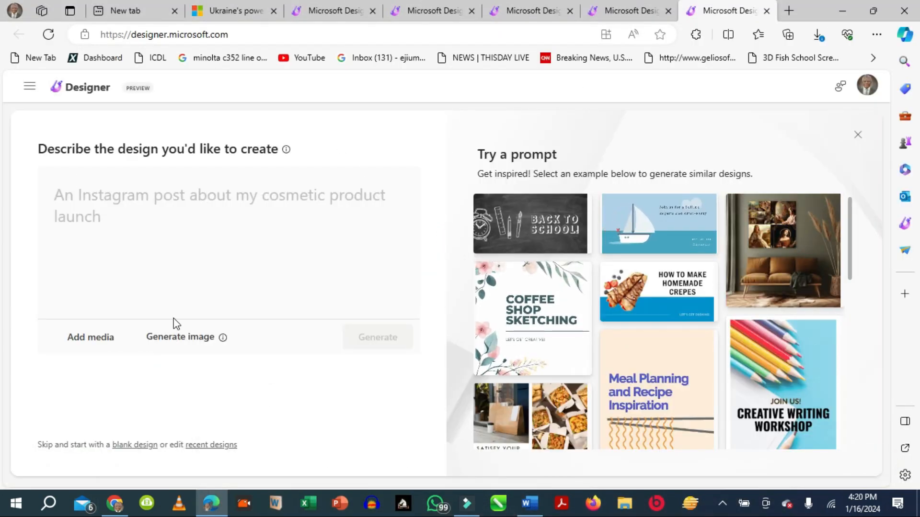
pyautogui.moveTo(821, 232)
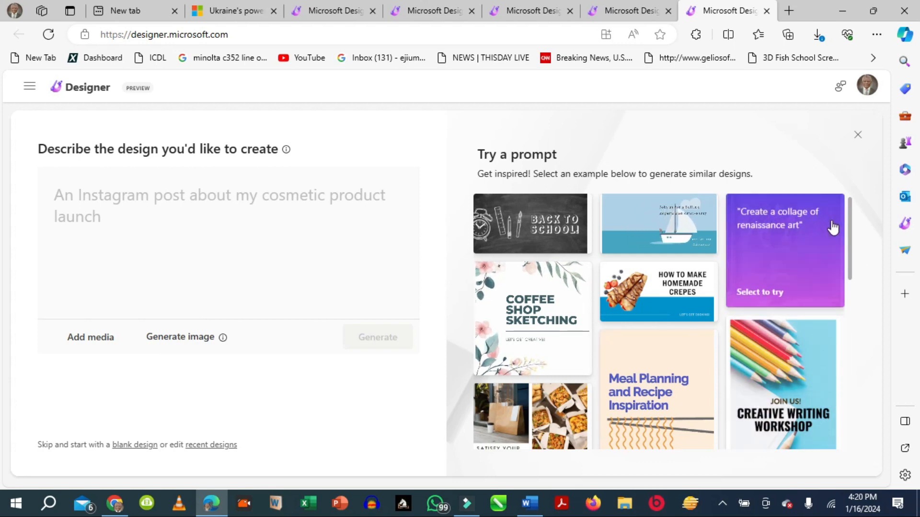
pyautogui.moveTo(853, 209); pyautogui.dragTo(842, 266)
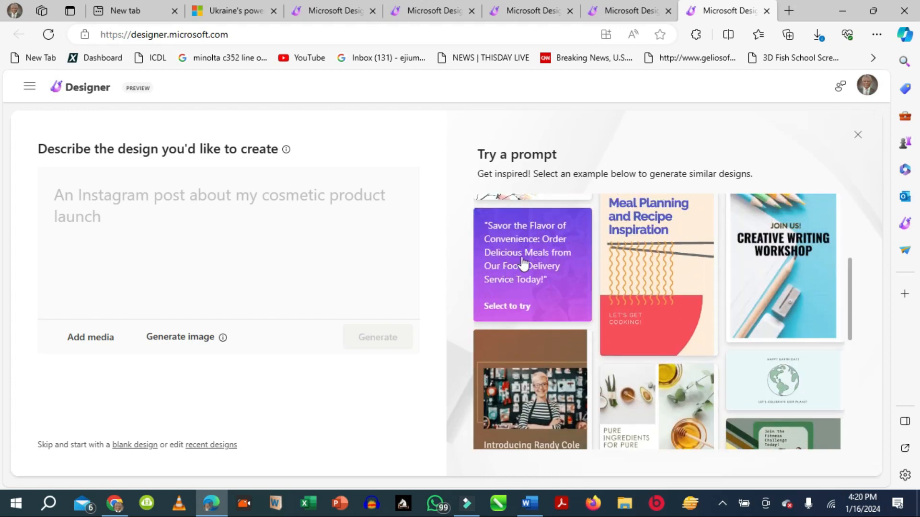
pyautogui.click(523, 263)
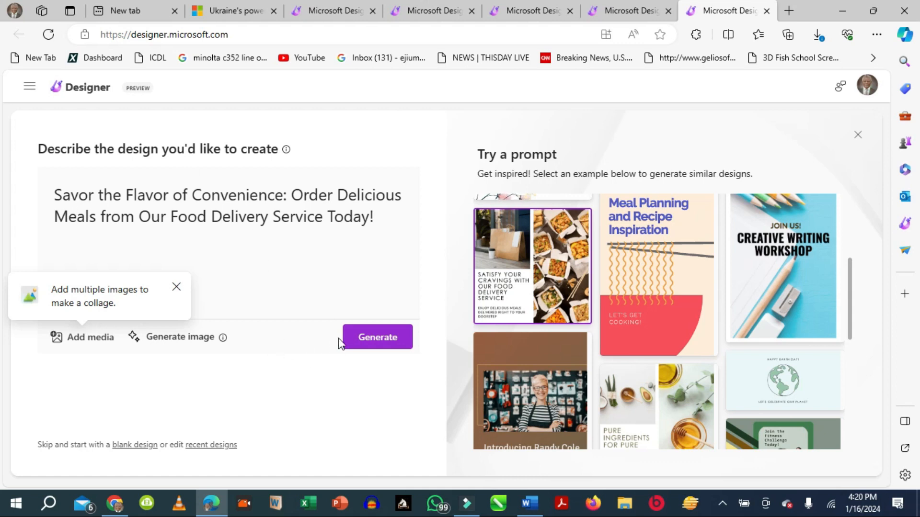
# Try the meal planning blog and creative writing workshop example prompts, and replace the description with the copied "African Queen" book cover prompt.
pyautogui.click(653, 292)
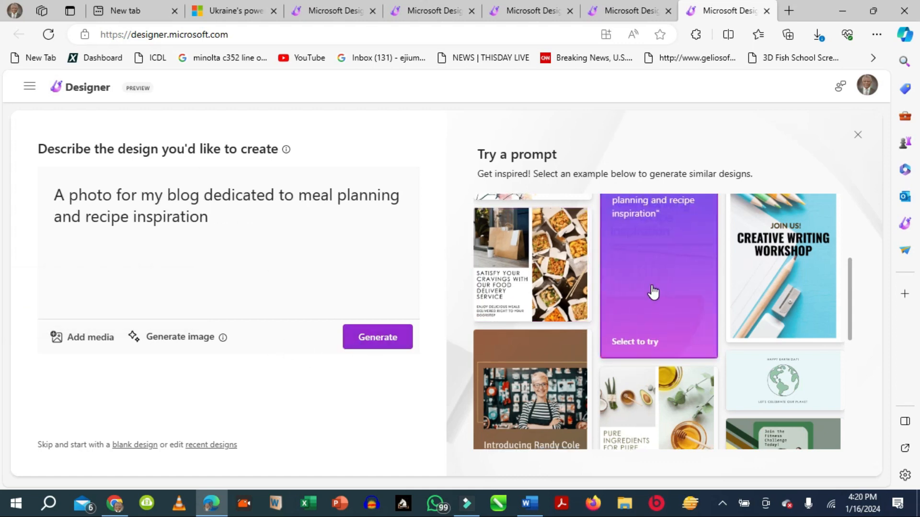
pyautogui.click(776, 267)
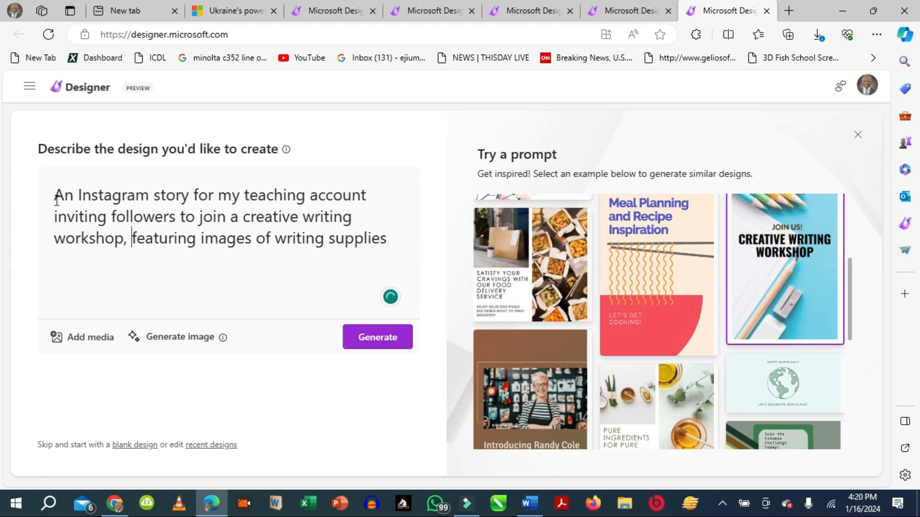
pyautogui.moveTo(56, 199); pyautogui.dragTo(388, 235)
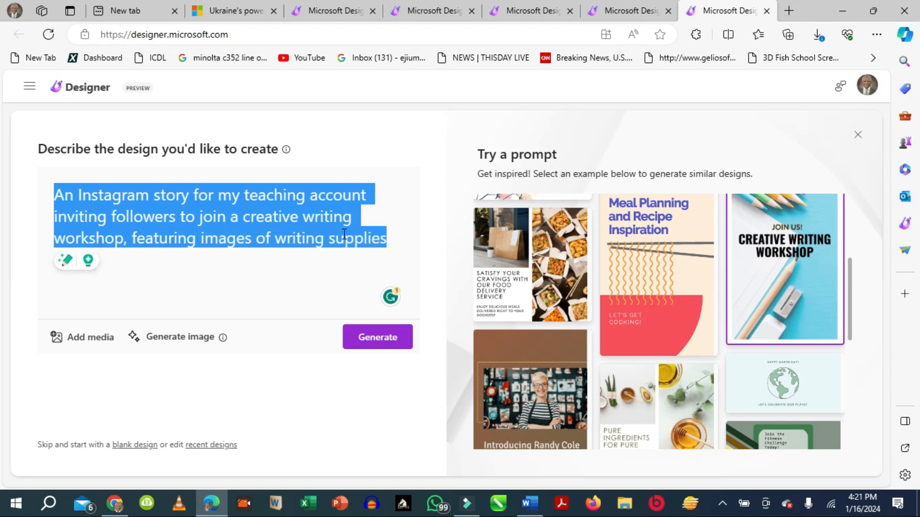
pyautogui.rightClick(68, 198)
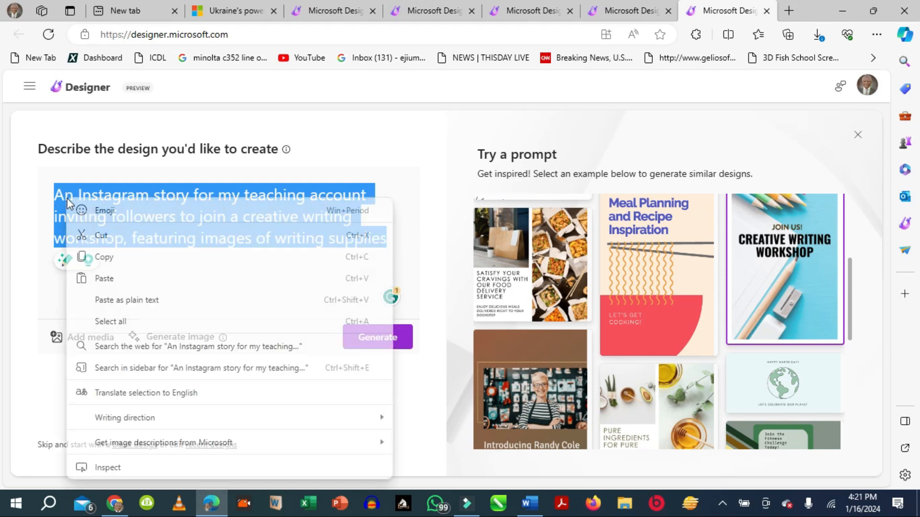
pyautogui.click(102, 279)
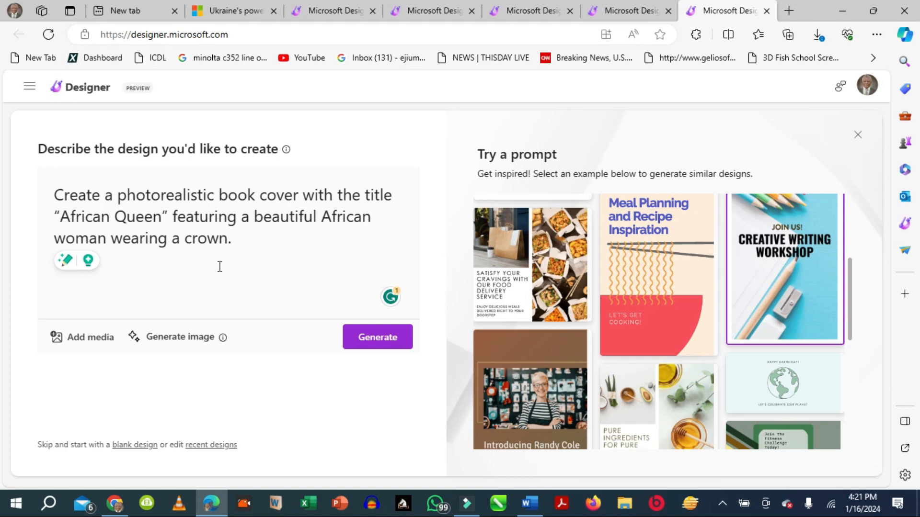
# Generate designs from the "African Queen" prompt and open the grey-green cover with the crowned woman's portrait for customization.
pyautogui.click(362, 339)
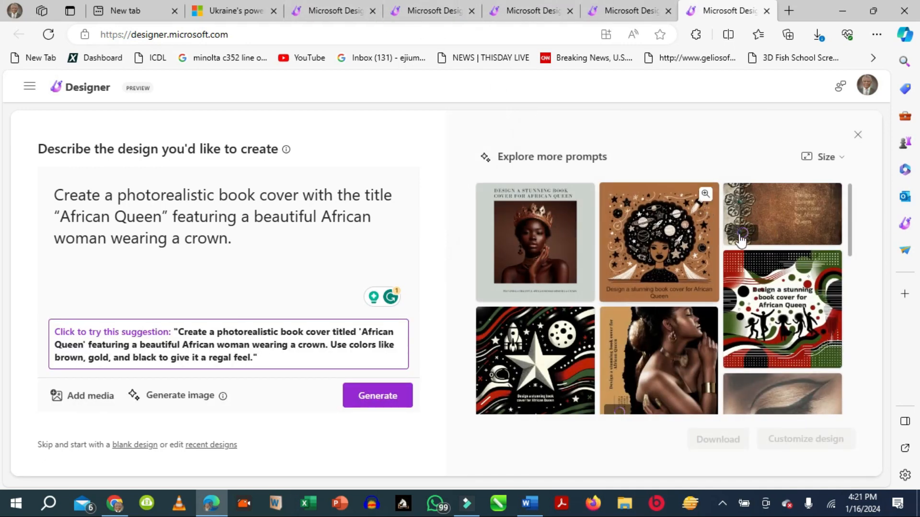
pyautogui.scroll(-9, 790, 306)
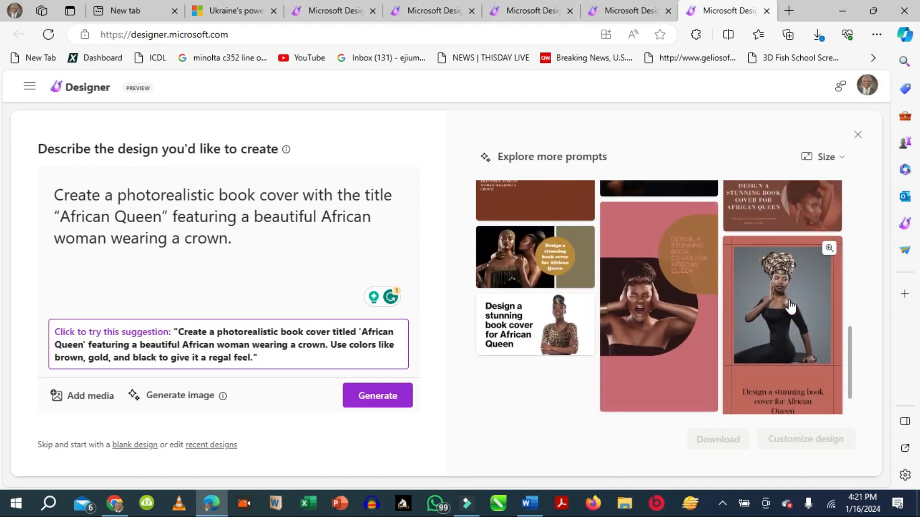
pyautogui.scroll(10, 783, 292)
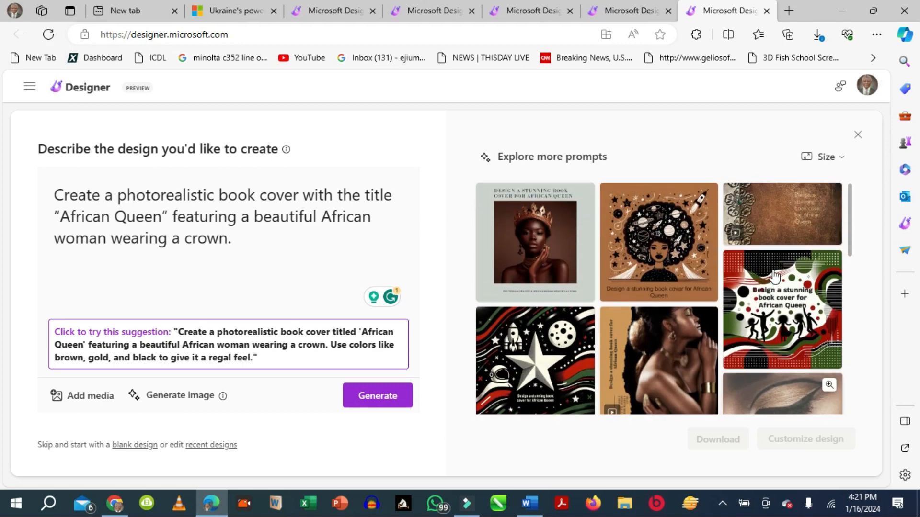
pyautogui.click(527, 240)
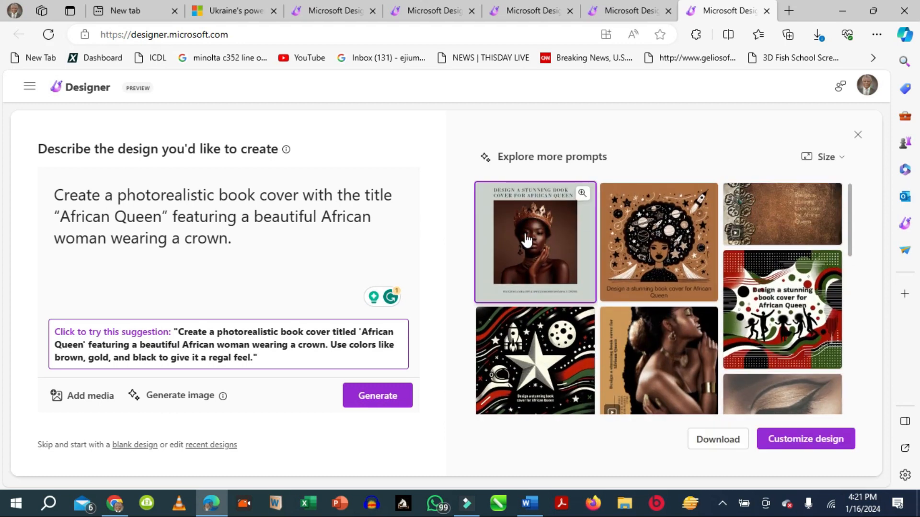
pyautogui.click(809, 440)
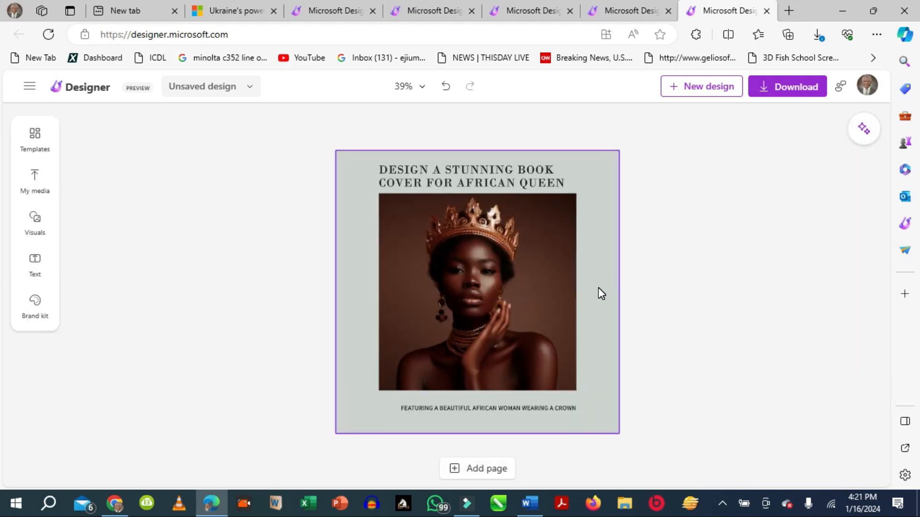
# Try bright green and coral as the background color of the "African Queen" book cover.
pyautogui.click(522, 313)
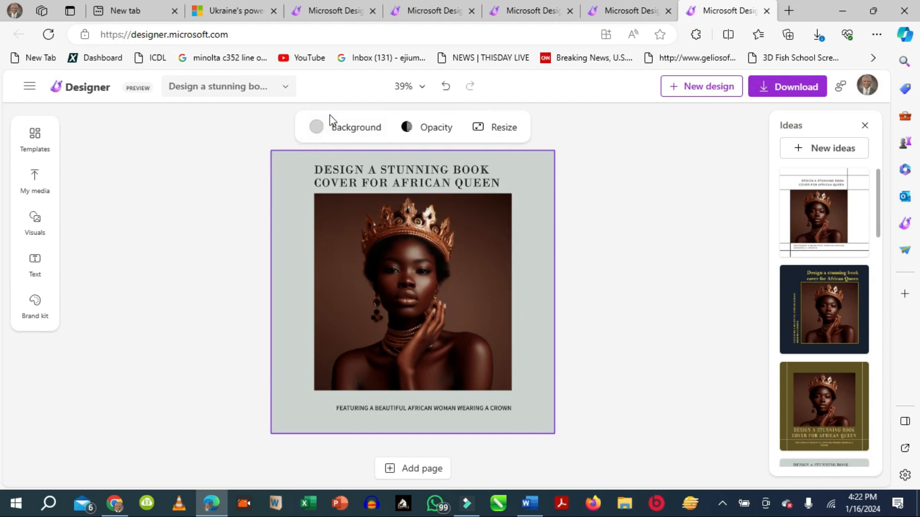
pyautogui.click(325, 134)
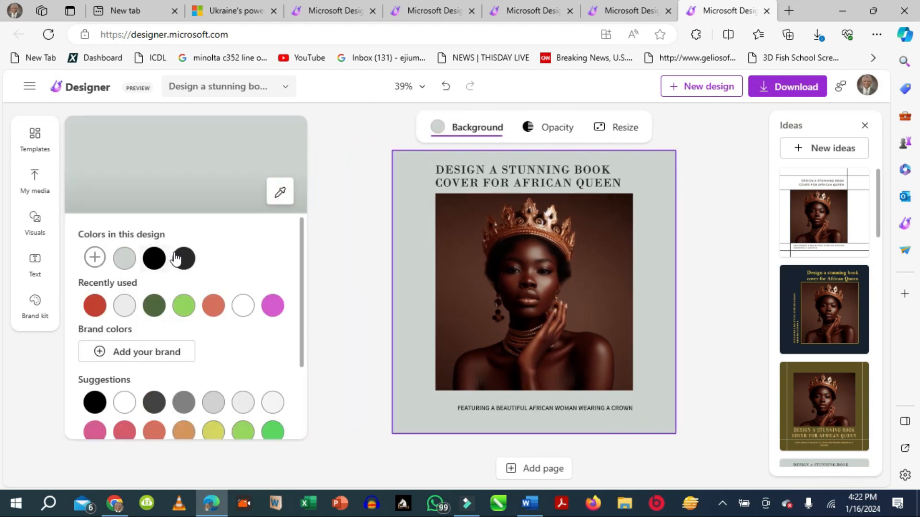
pyautogui.click(272, 432)
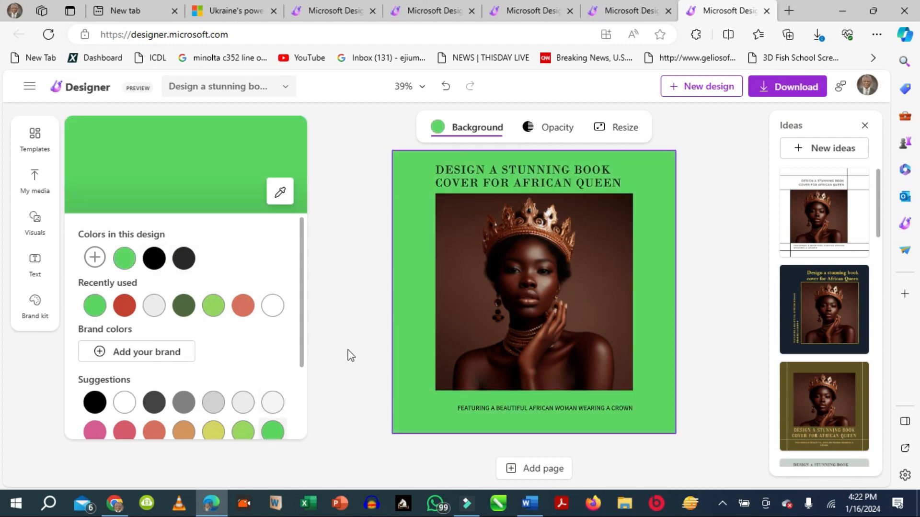
pyautogui.click(383, 133)
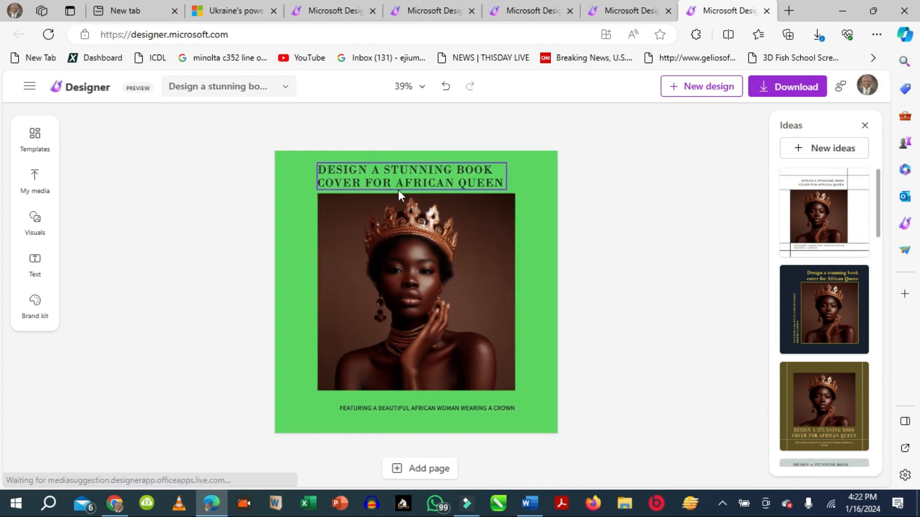
pyautogui.click(413, 159)
pyautogui.click(317, 129)
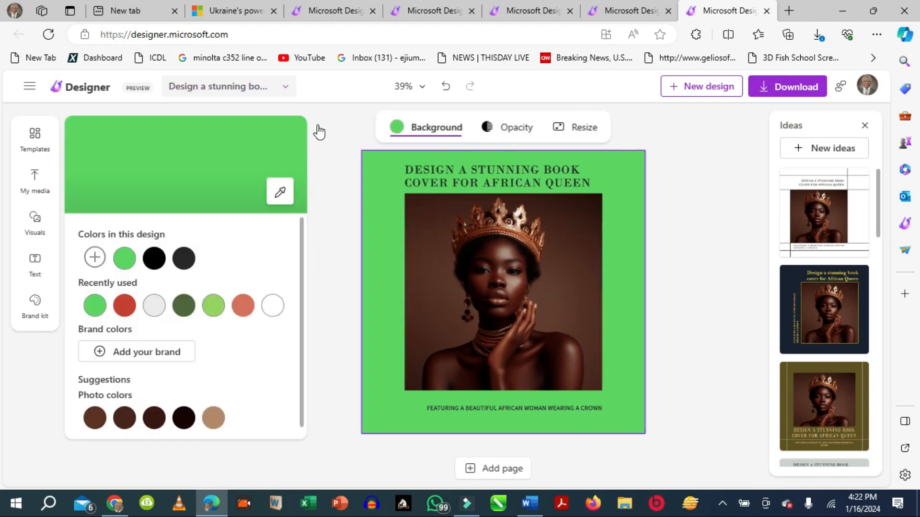
pyautogui.click(245, 309)
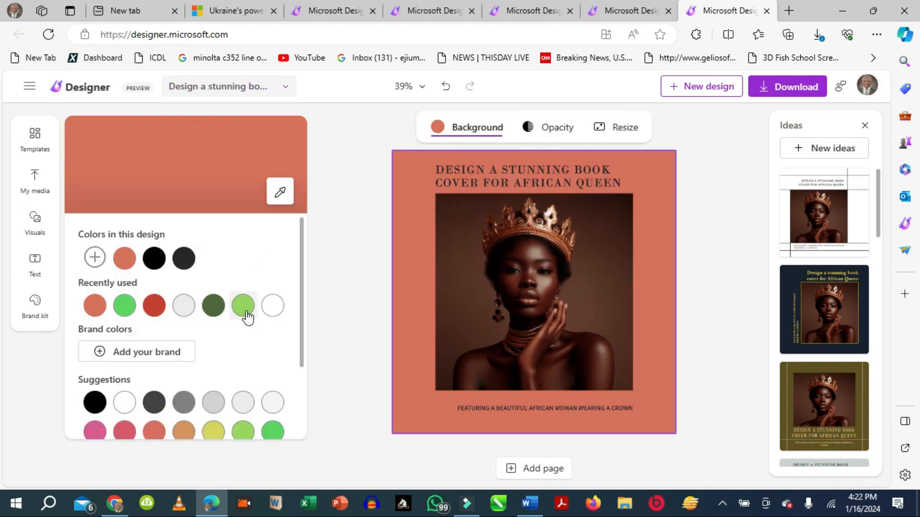
pyautogui.click(365, 146)
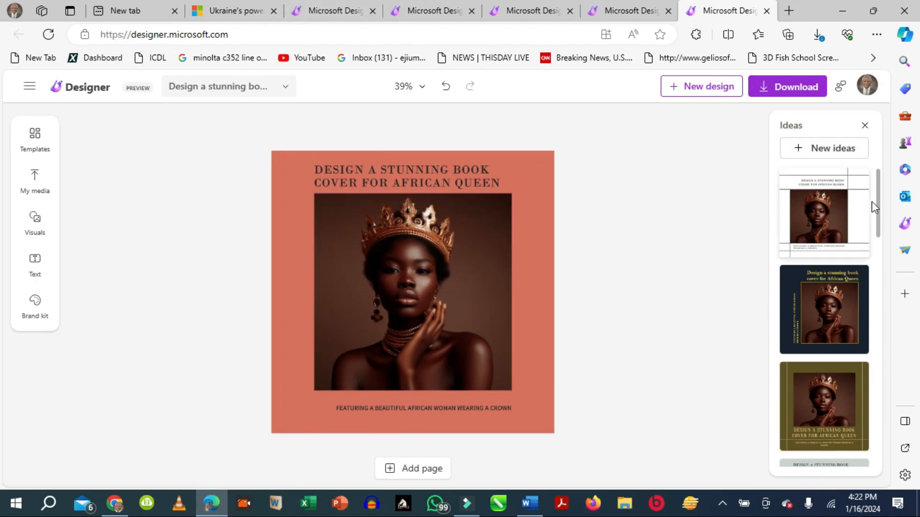
# Try the white design idea with the vertical title, and apply the idea with a pink title band below the portrait.
pyautogui.moveTo(876, 206); pyautogui.dragTo(870, 383)
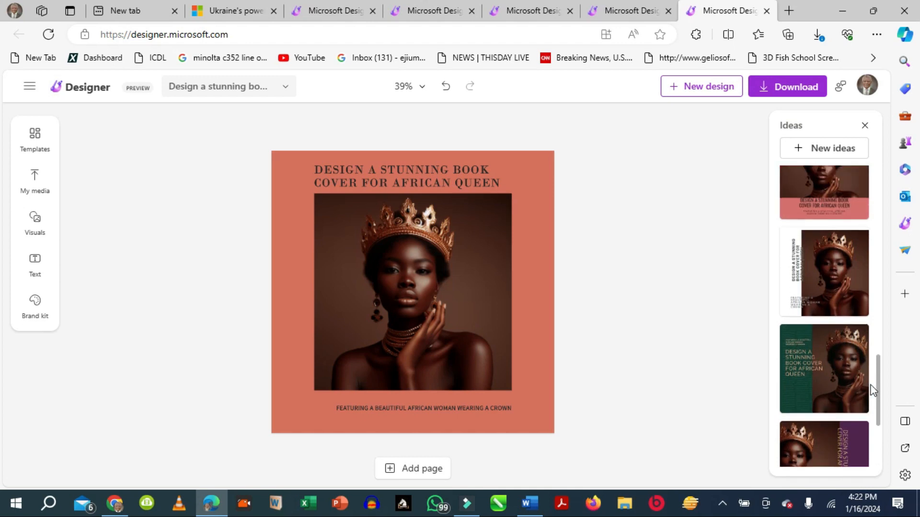
pyautogui.click(822, 292)
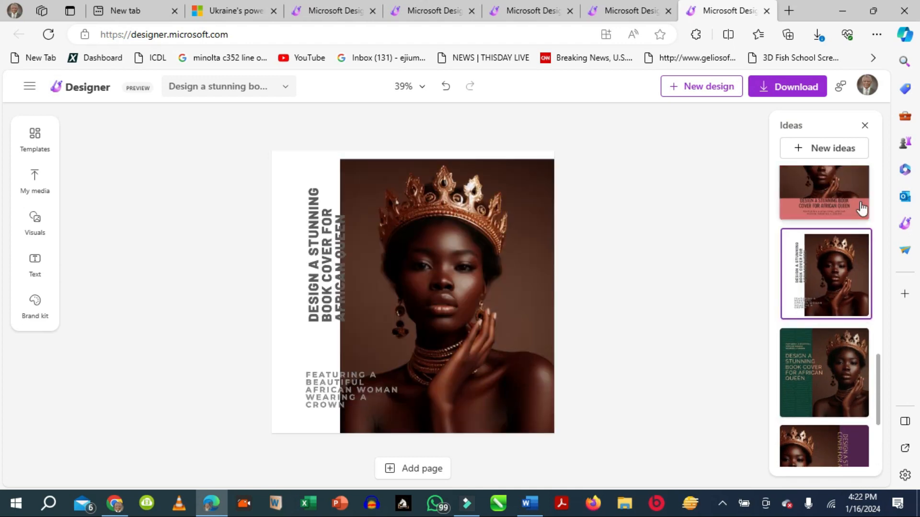
pyautogui.click(827, 192)
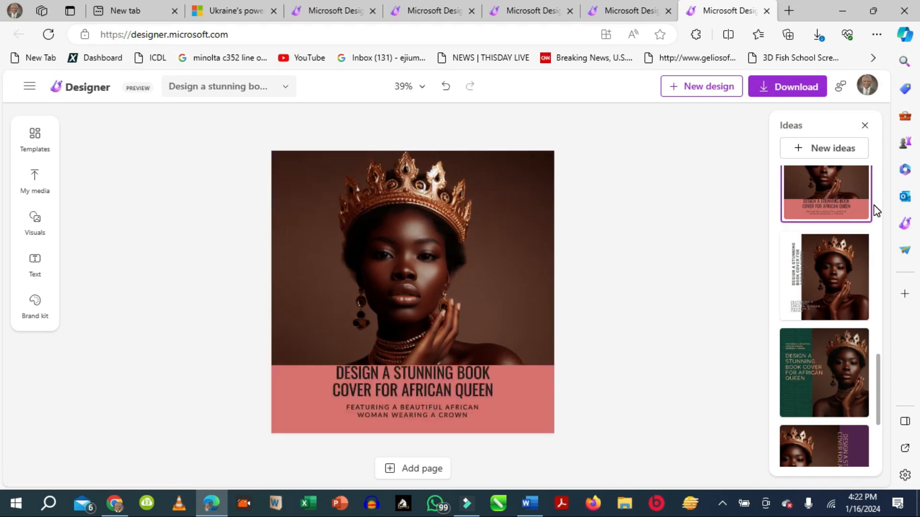
pyautogui.scroll(3, 876, 205)
pyautogui.scroll(4, 879, 211)
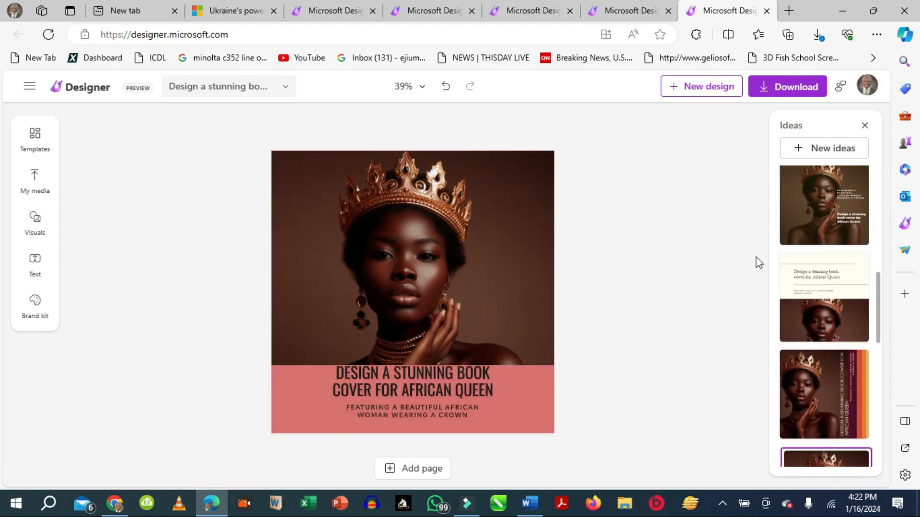
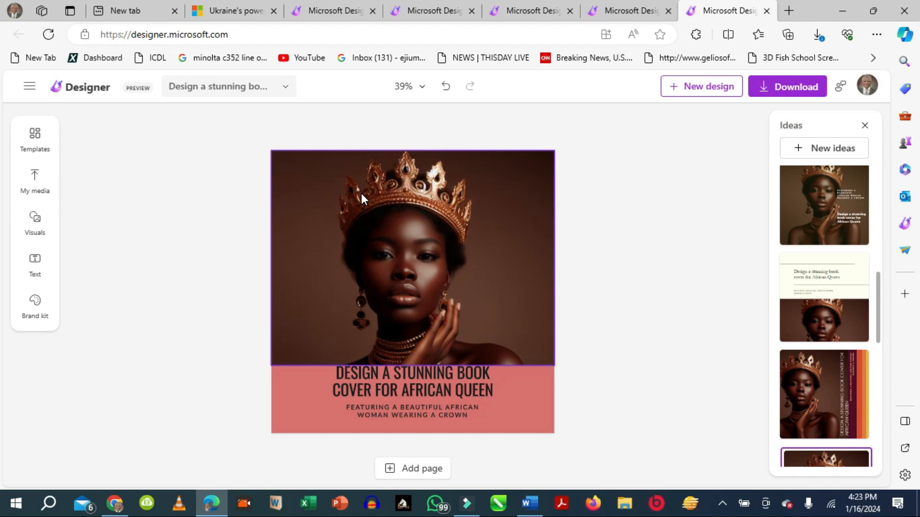
# Examine all the preset sizes offered for resizing the design, from social media formats to paper sizes, and close them without resizing.
pyautogui.click(279, 90)
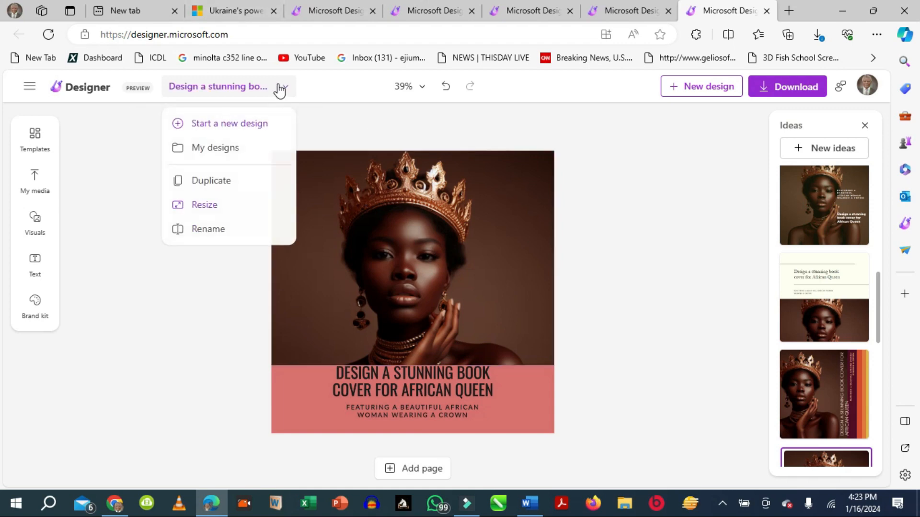
pyautogui.click(205, 210)
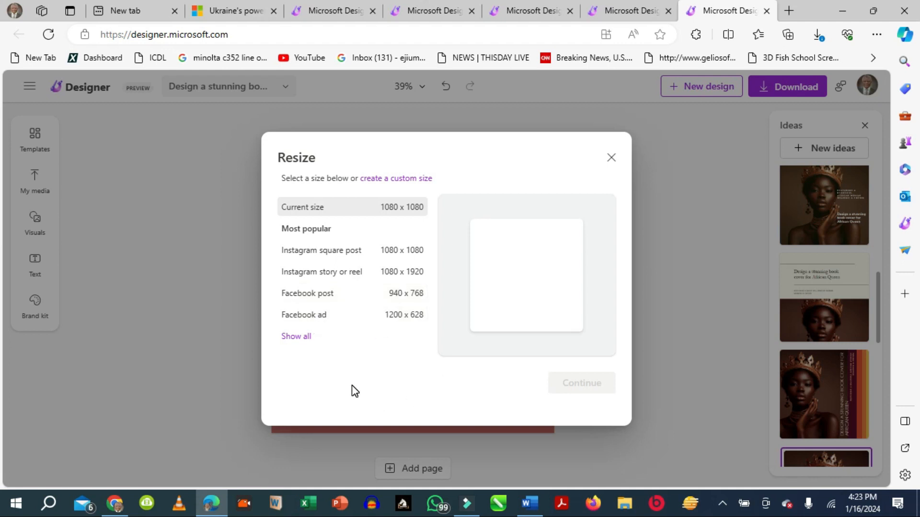
pyautogui.click(301, 338)
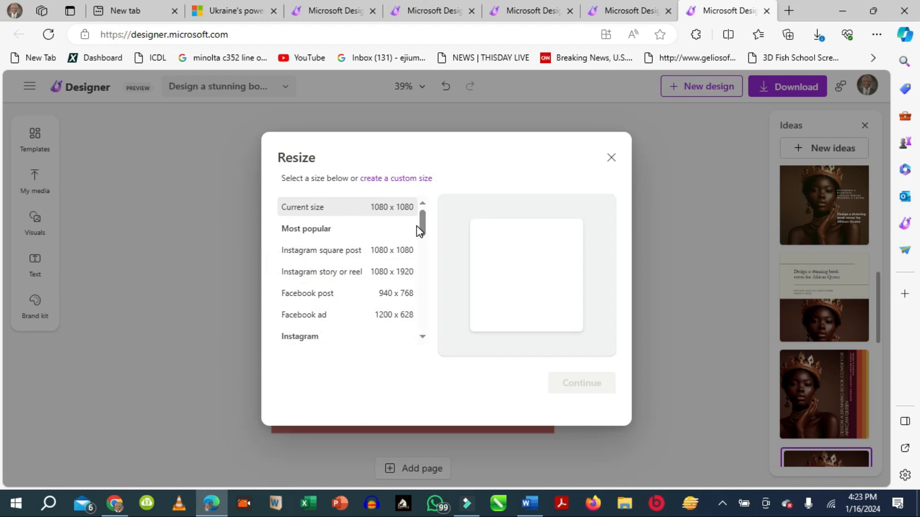
pyautogui.moveTo(424, 222); pyautogui.dragTo(416, 286)
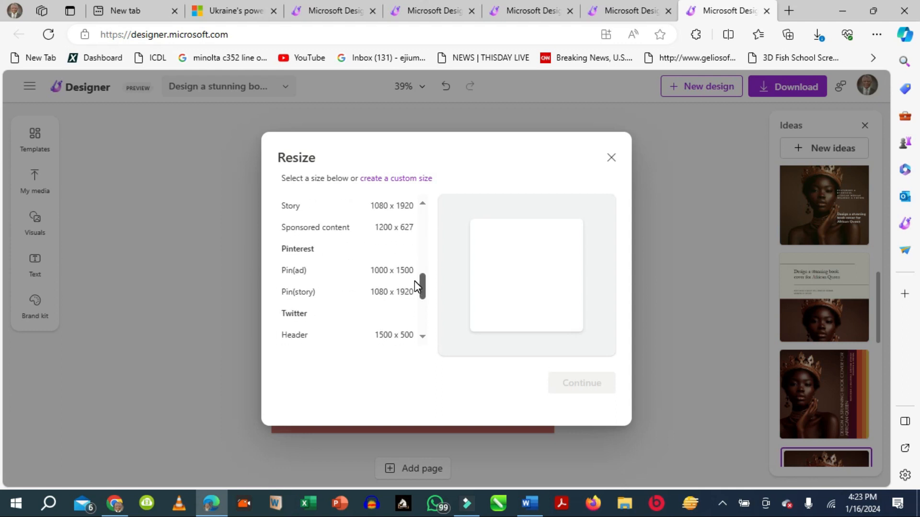
pyautogui.moveTo(415, 282); pyautogui.dragTo(406, 337)
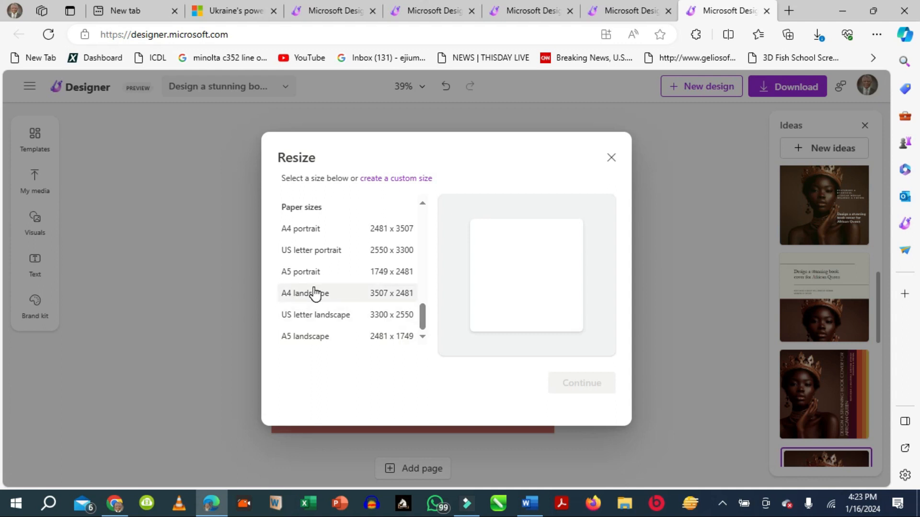
pyautogui.moveTo(423, 325); pyautogui.dragTo(427, 220)
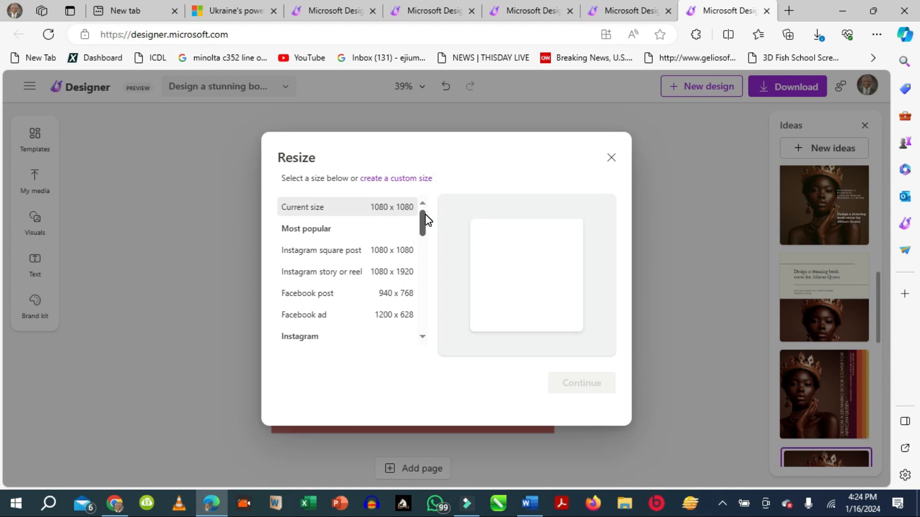
pyautogui.moveTo(421, 220); pyautogui.dragTo(429, 173)
pyautogui.click(611, 158)
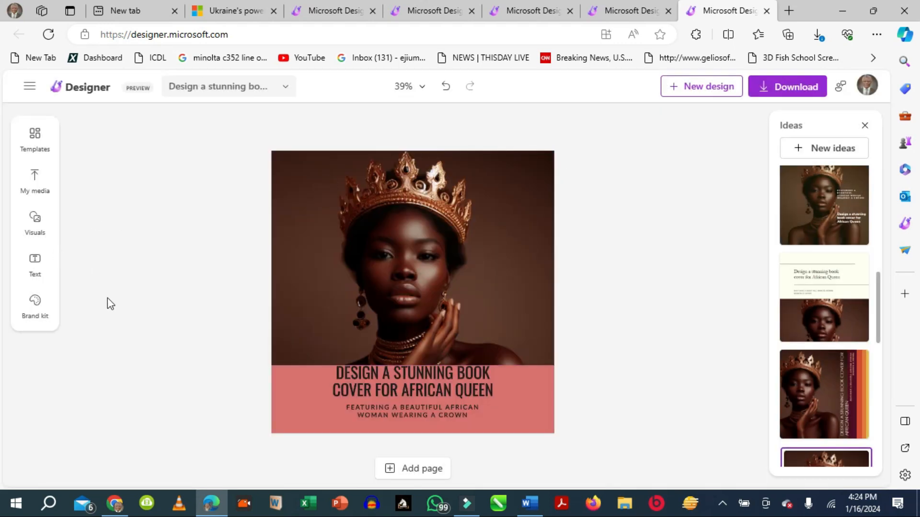
# Add the recently used cat video to the cover, shrink it, and place it at the portrait's lower right, overlapping the pink band.
pyautogui.click(33, 223)
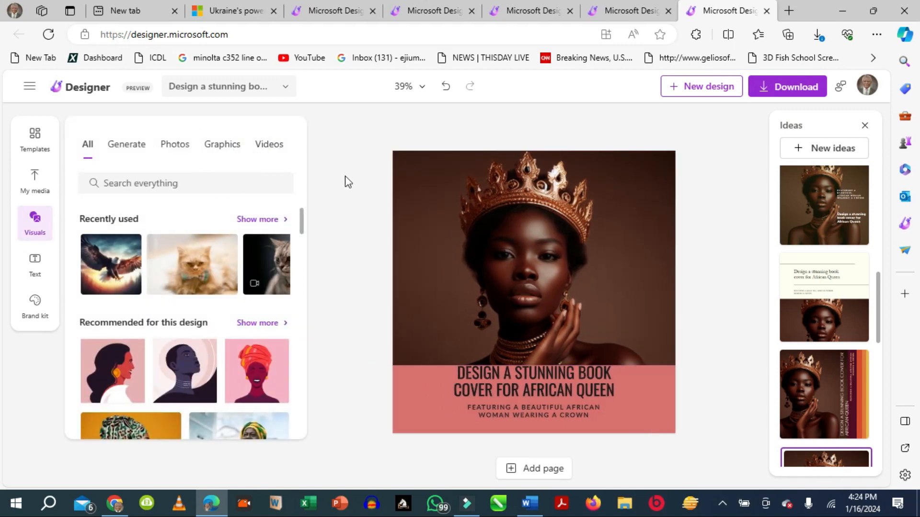
pyautogui.click(268, 145)
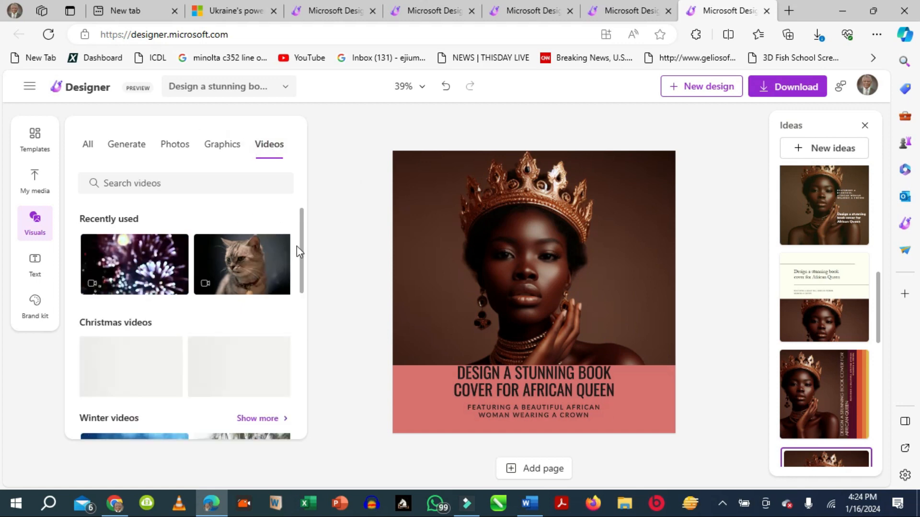
pyautogui.moveTo(303, 232); pyautogui.dragTo(289, 205)
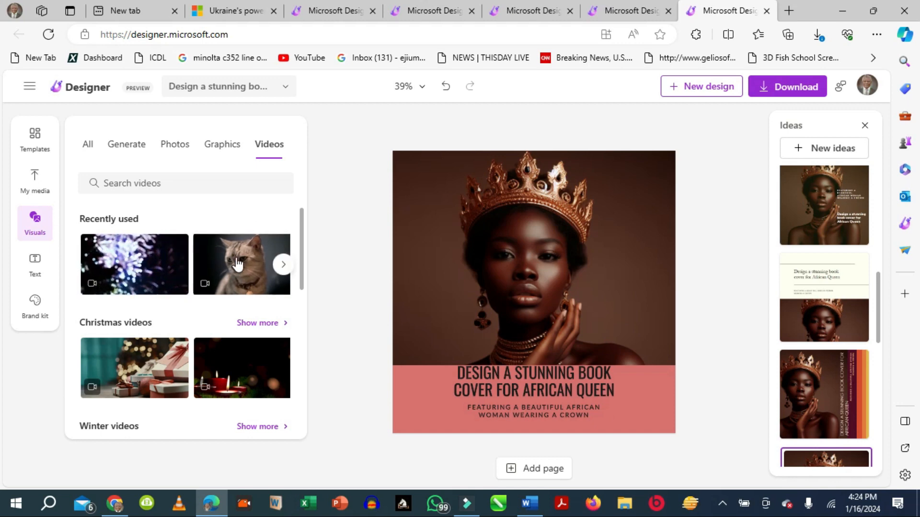
pyautogui.moveTo(237, 263); pyautogui.dragTo(560, 314)
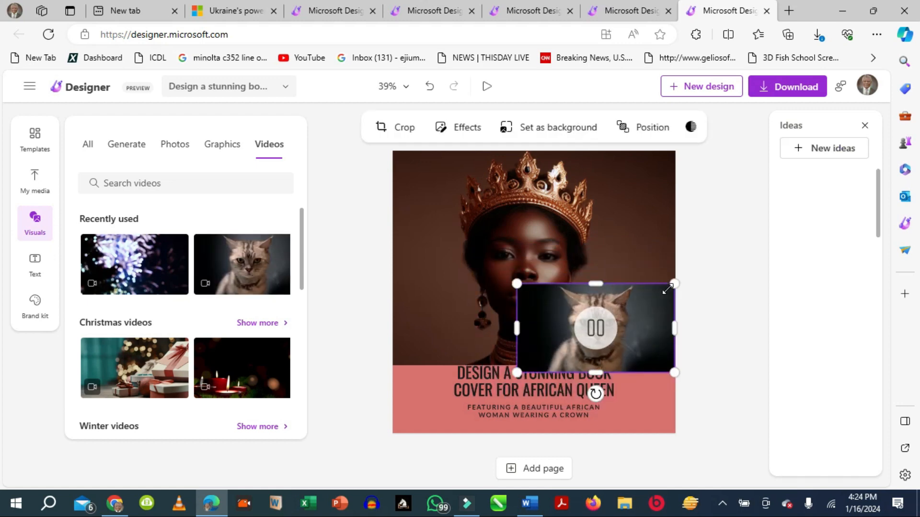
pyautogui.moveTo(669, 286); pyautogui.dragTo(646, 299)
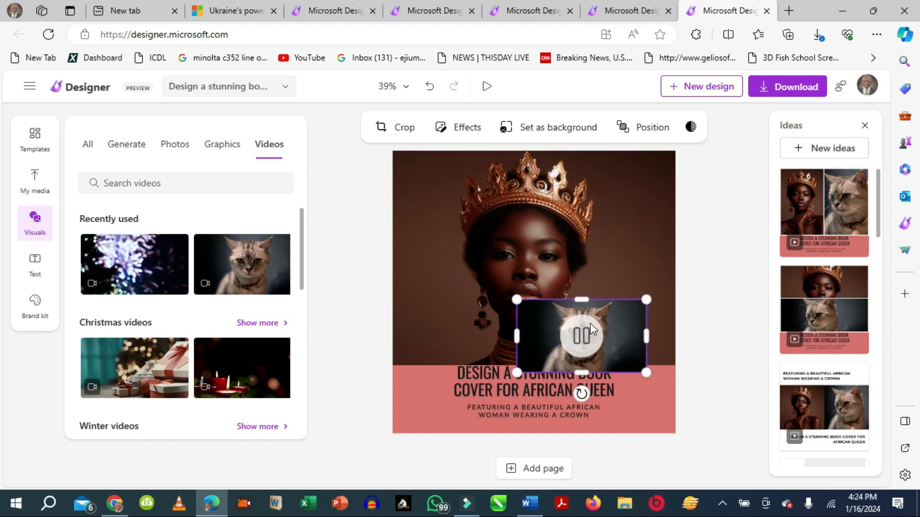
pyautogui.moveTo(616, 332); pyautogui.dragTo(645, 359)
pyautogui.click(710, 392)
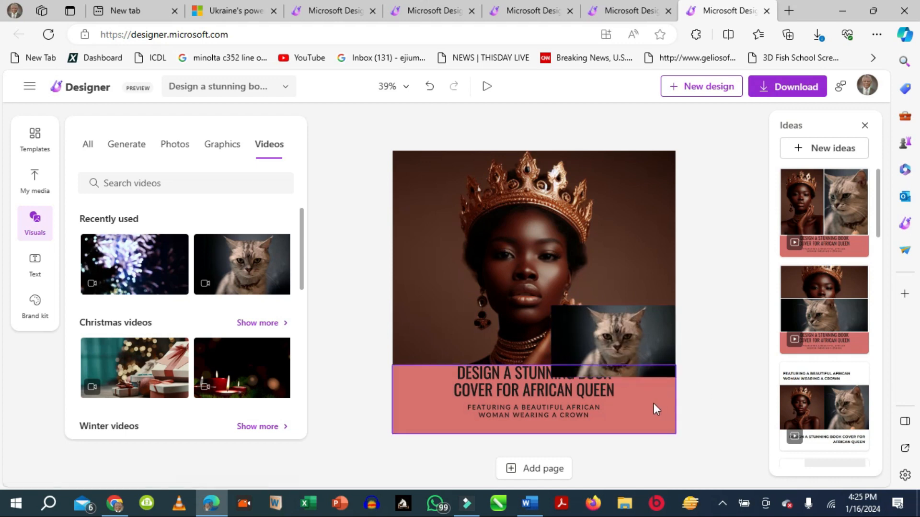
# Delete the cat video from the "African Queen" cover.
pyautogui.click(619, 336)
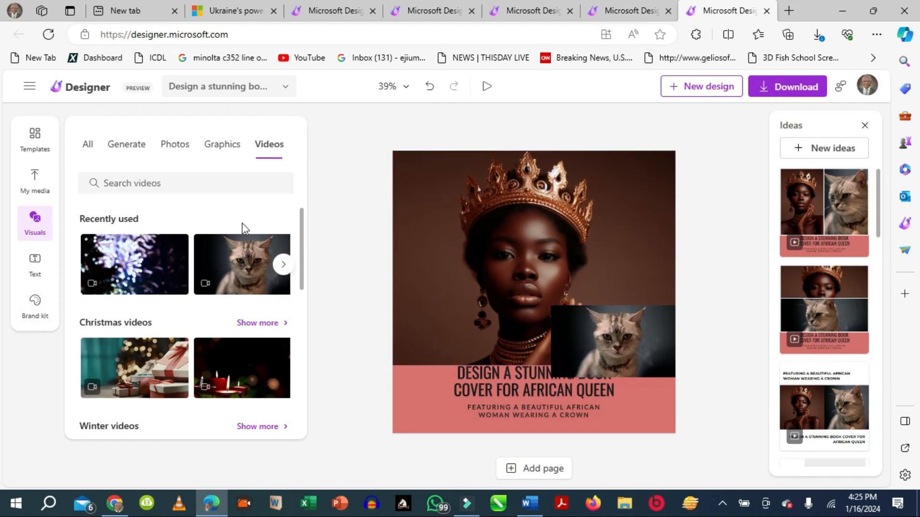
pyautogui.click(211, 147)
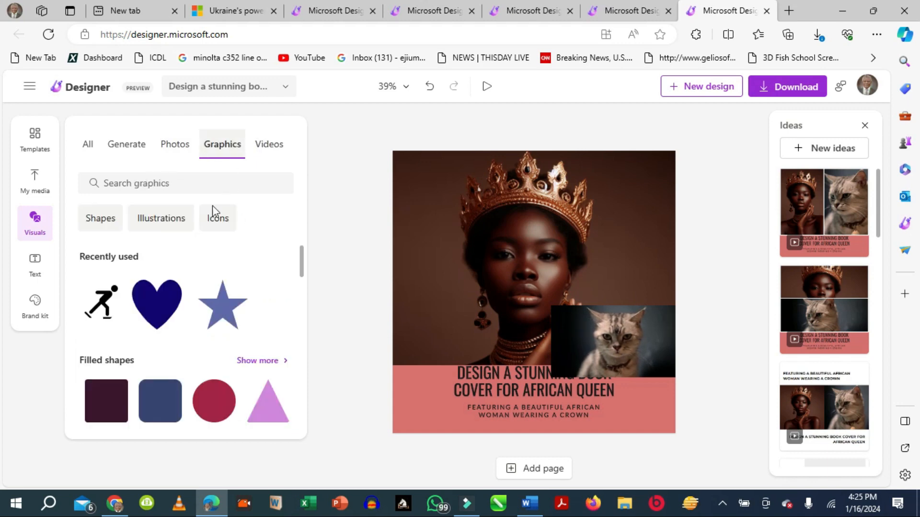
pyautogui.click(645, 347)
pyautogui.press('Delete')
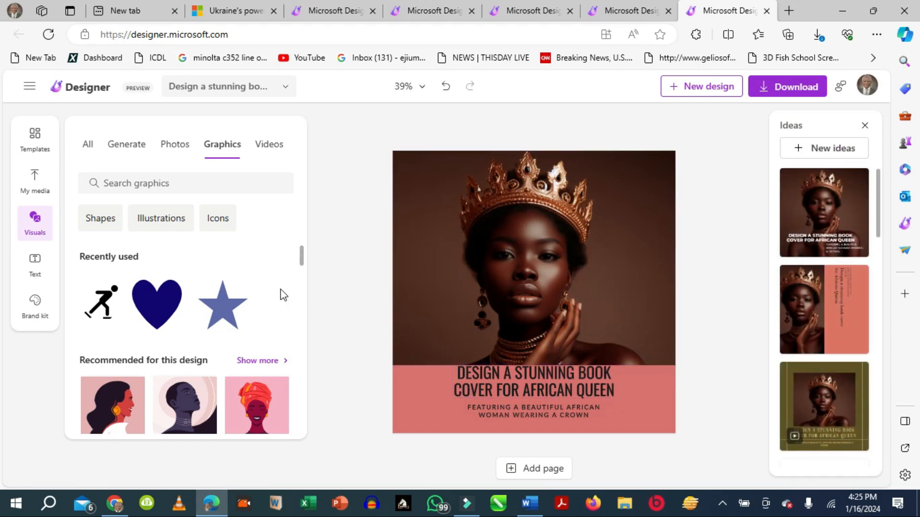
# Browse the graphics and stock photos offered for the cover, and open image generation from a description.
pyautogui.scroll(-5, 230, 273)
pyautogui.scroll(5, 189, 251)
pyautogui.click(177, 149)
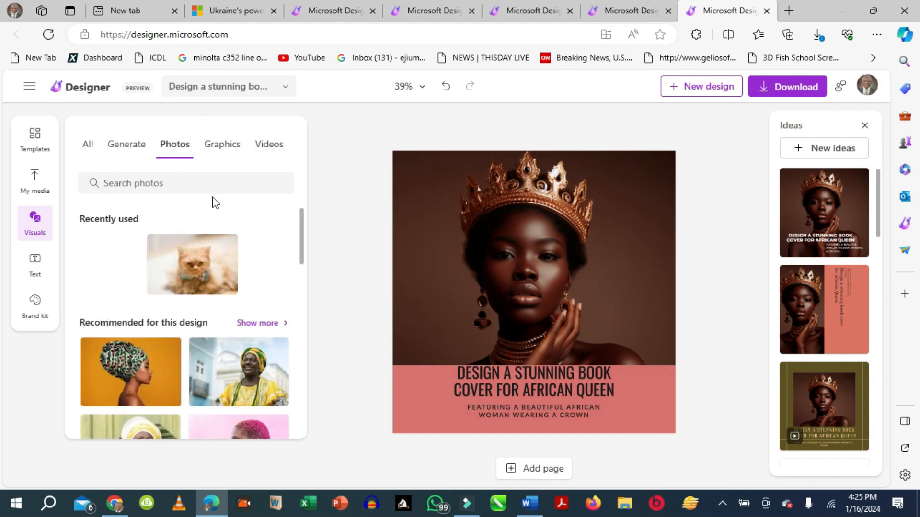
pyautogui.moveTo(303, 223); pyautogui.dragTo(297, 449)
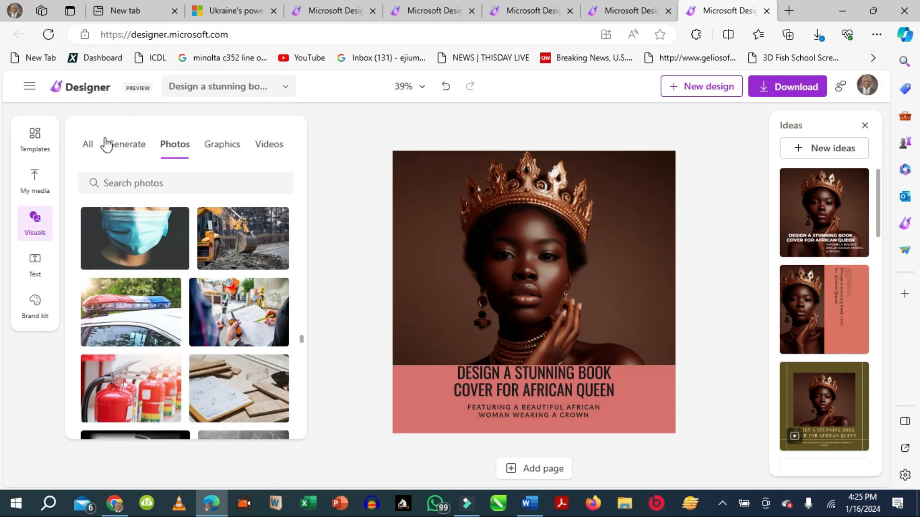
pyautogui.click(114, 152)
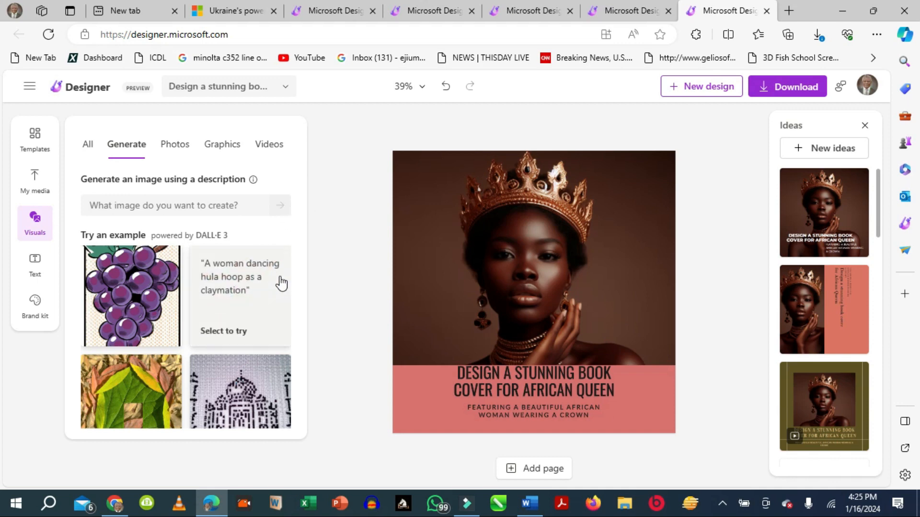
pyautogui.click(96, 207)
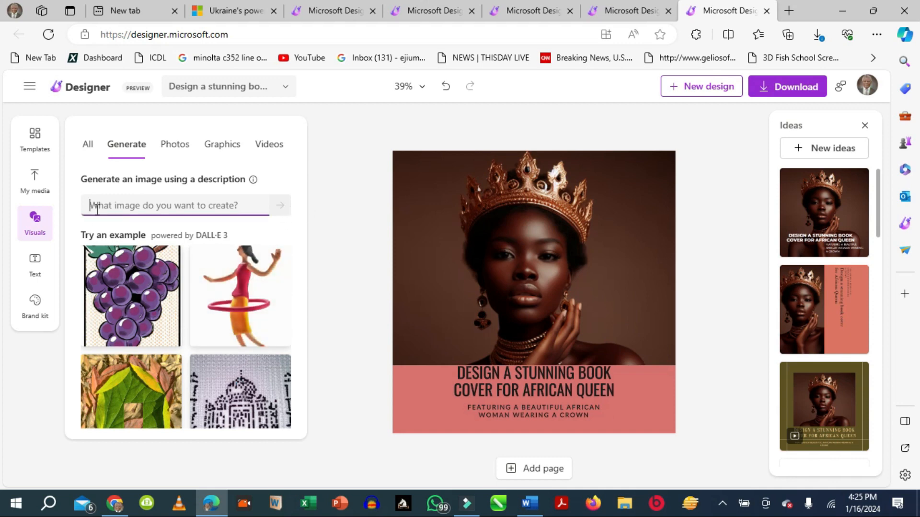
pyautogui.write('a')
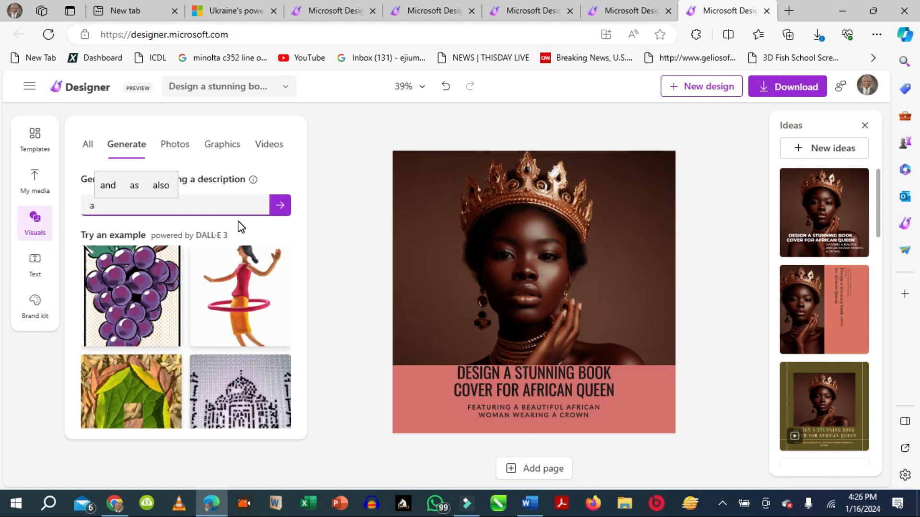
pyautogui.write(' dog')
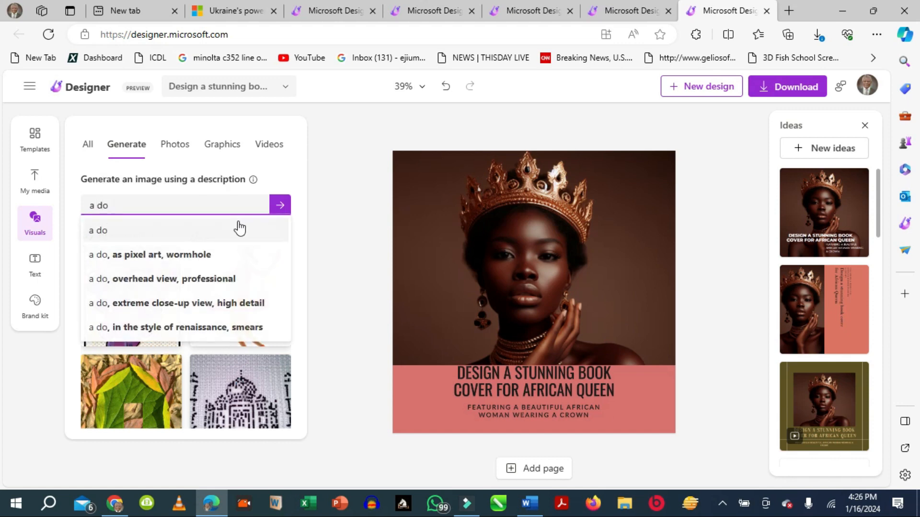
pyautogui.press('BackSpace')
pyautogui.press('BackSpace')
pyautogui.press('BackSpace')
pyautogui.press('BackSpace')
pyautogui.press('BackSpace')
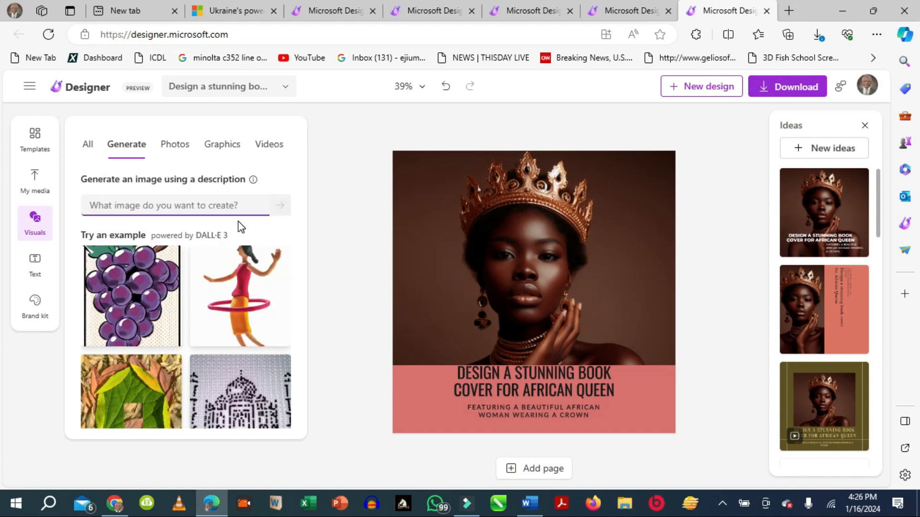
# Generate an image from the description "an enthelop".
pyautogui.write('an ')
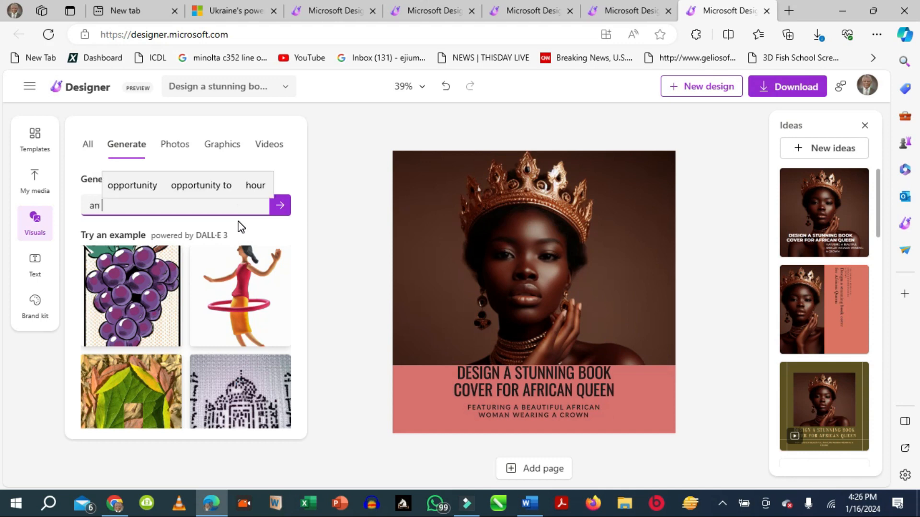
pyautogui.write('ent')
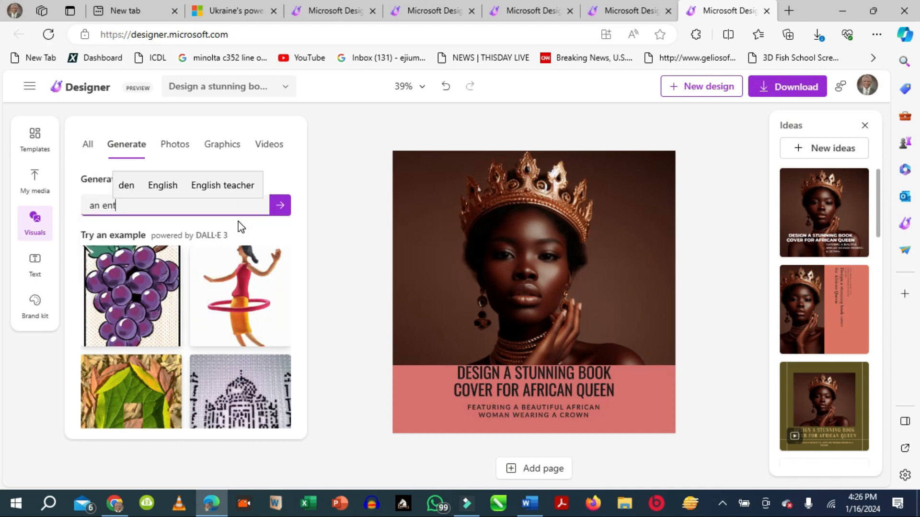
pyautogui.write('helop')
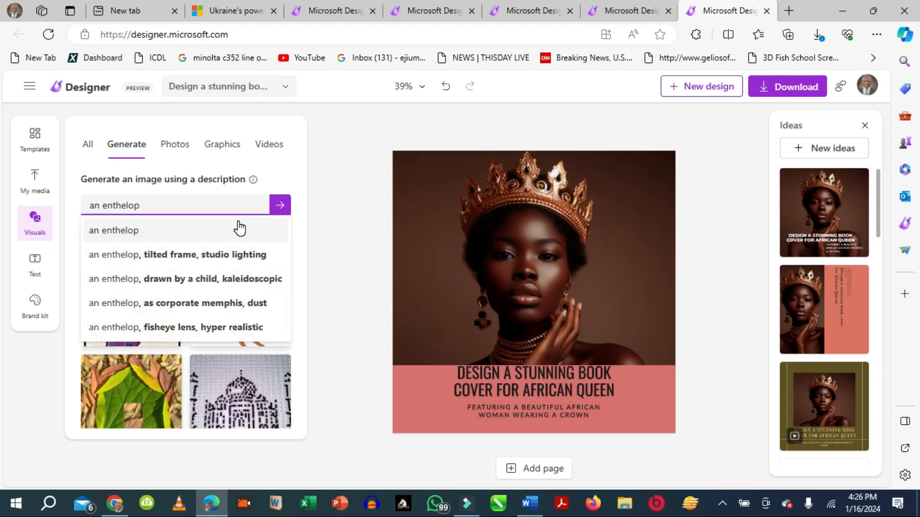
pyautogui.click(119, 230)
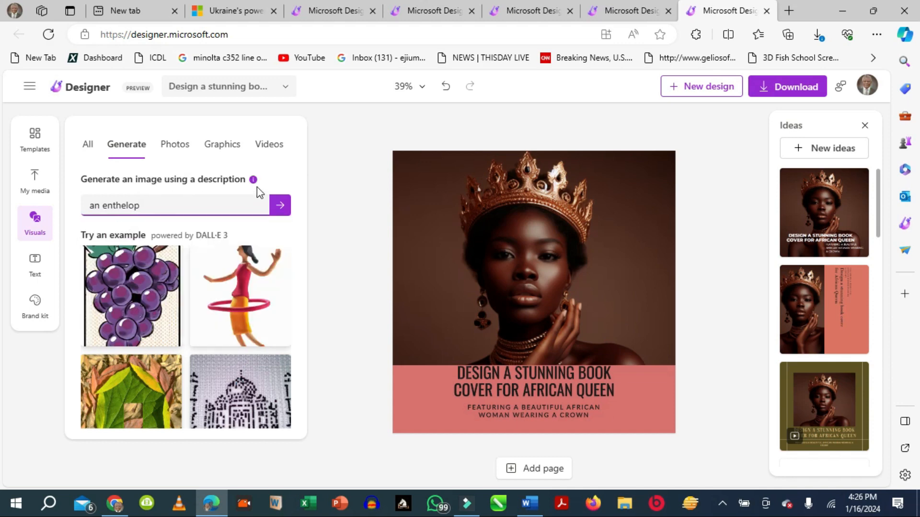
pyautogui.click(276, 204)
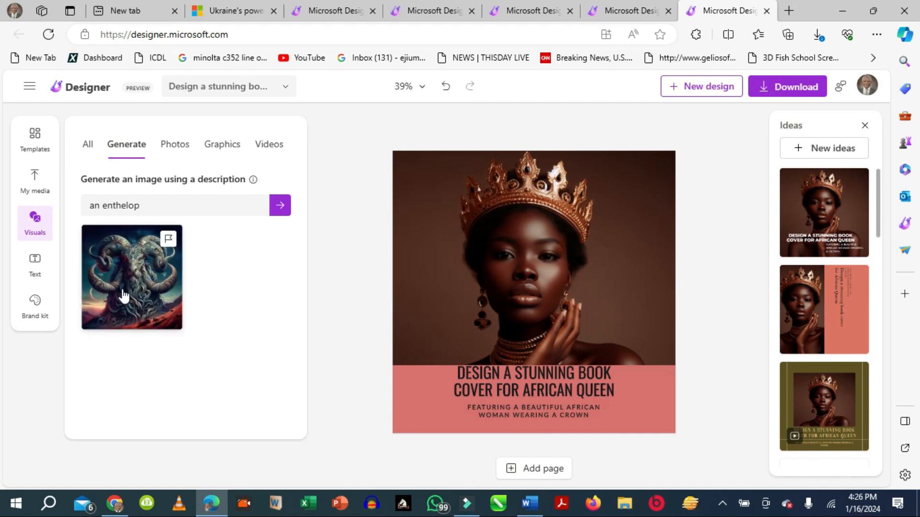
# Add the generated horned creature image to the cover, shrink it to a small square, and place it left of the portrait, just above the pink band.
pyautogui.moveTo(125, 281); pyautogui.dragTo(378, 365)
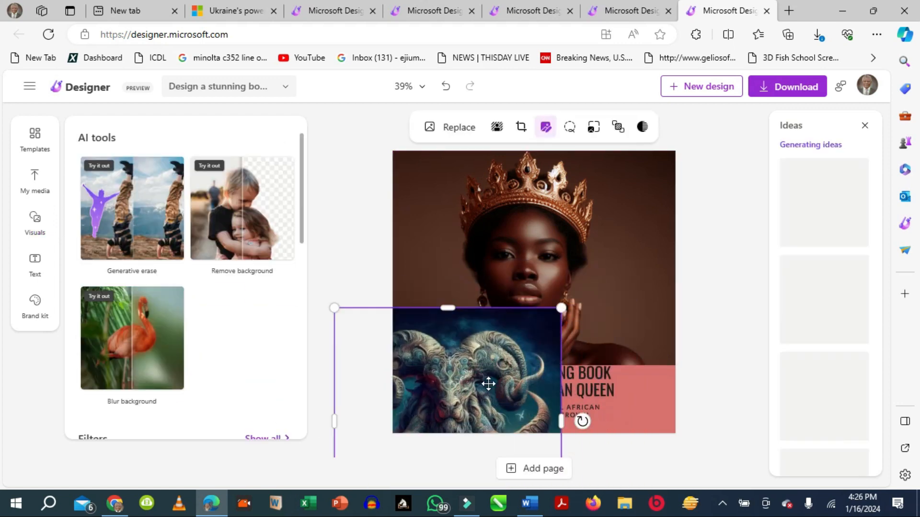
pyautogui.moveTo(557, 311); pyautogui.dragTo(463, 407)
pyautogui.moveTo(349, 427); pyautogui.dragTo(410, 282)
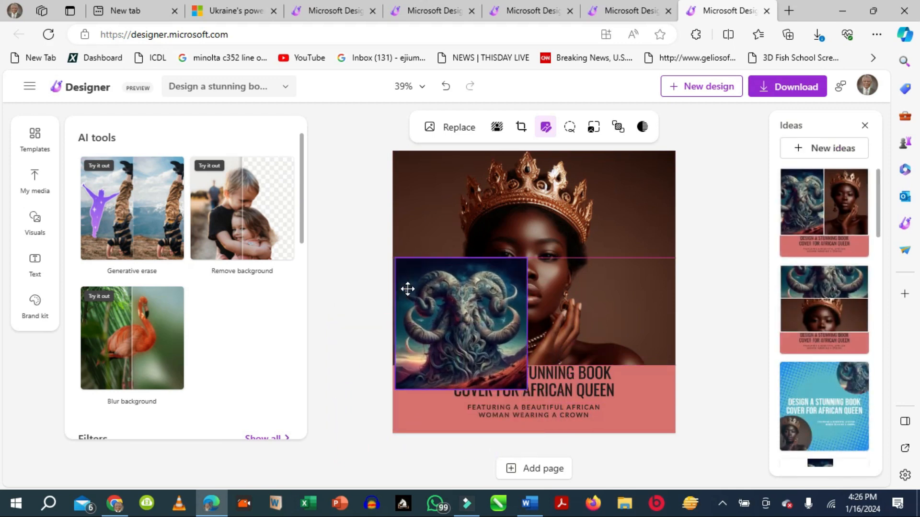
pyautogui.moveTo(526, 256); pyautogui.dragTo(451, 334)
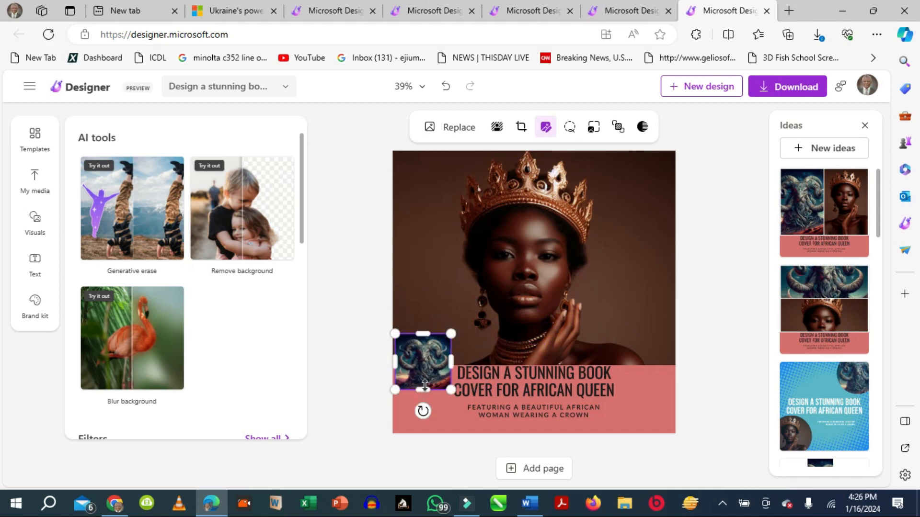
pyautogui.moveTo(423, 363); pyautogui.dragTo(424, 325)
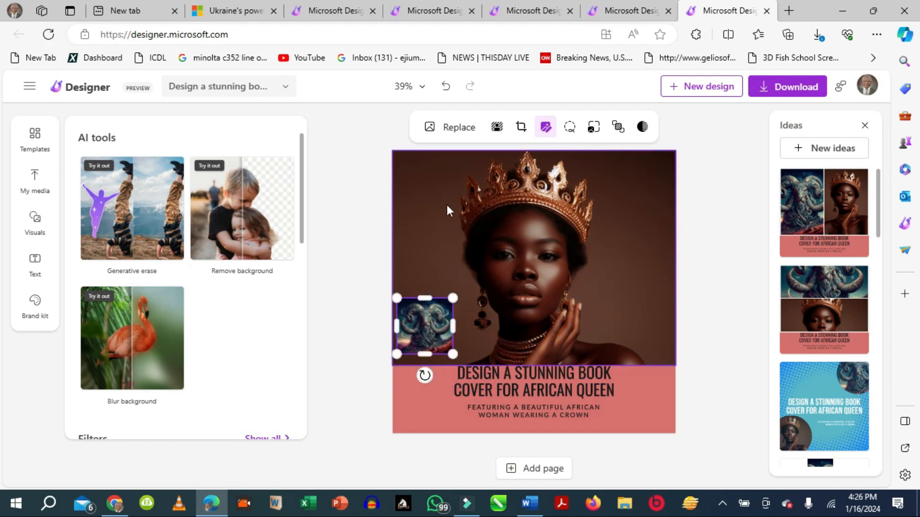
# Remove the background of the horned creature image and place it over the front of the queen's crown.
pyautogui.click(496, 128)
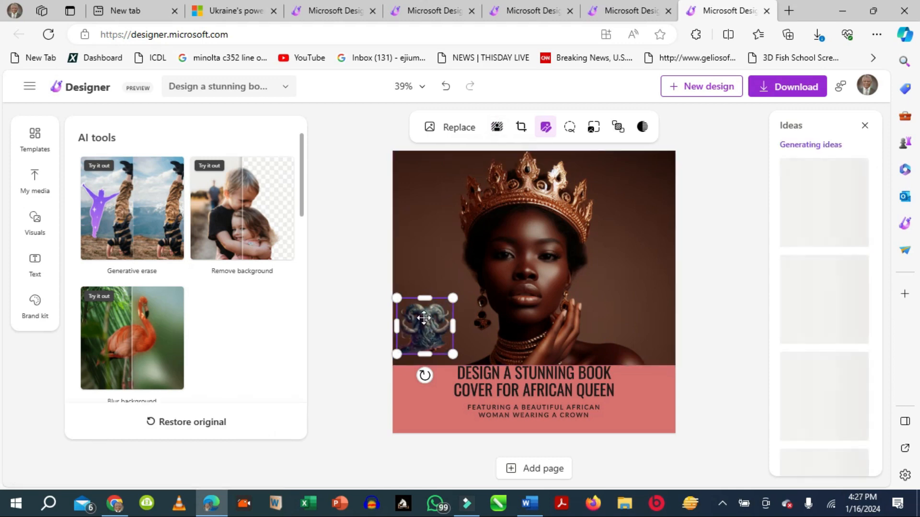
pyautogui.moveTo(430, 315); pyautogui.dragTo(522, 173)
pyautogui.click(672, 301)
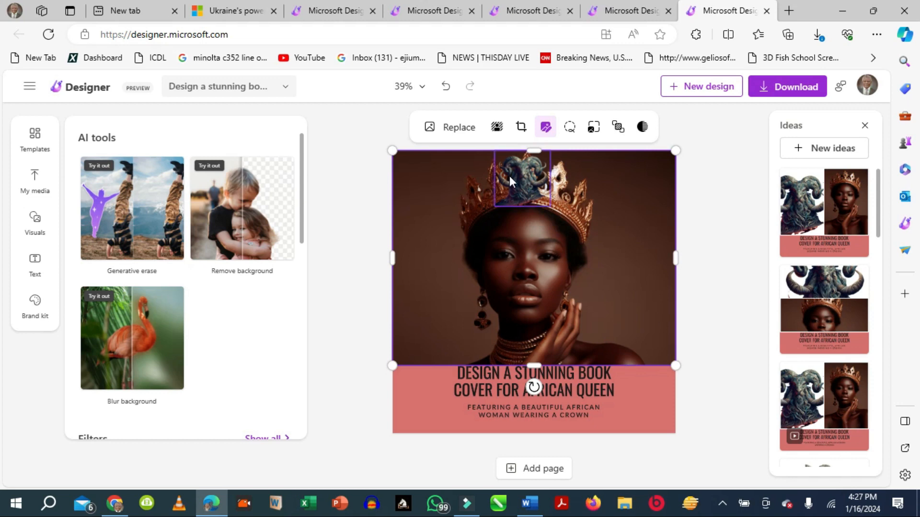
# Move the horned creature onto the title in the pink band and send it backward behind the title text.
pyautogui.moveTo(521, 165); pyautogui.dragTo(503, 369)
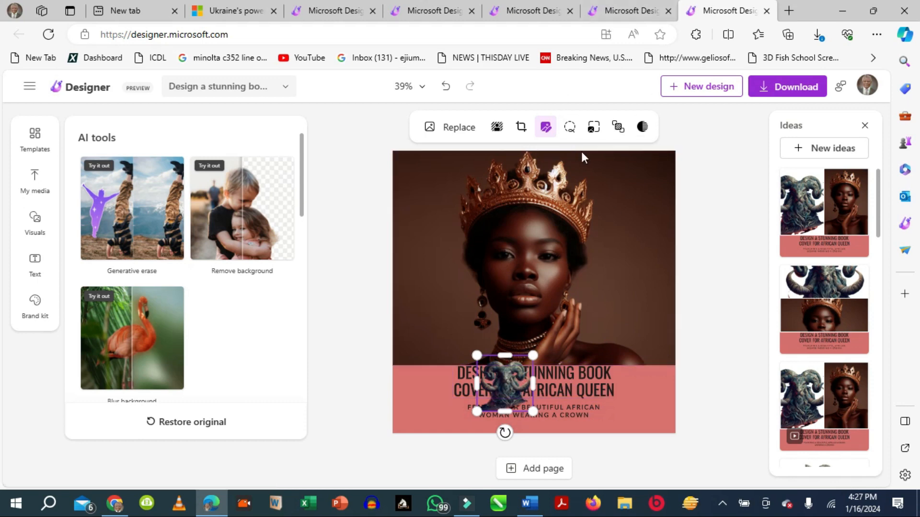
pyautogui.click(618, 128)
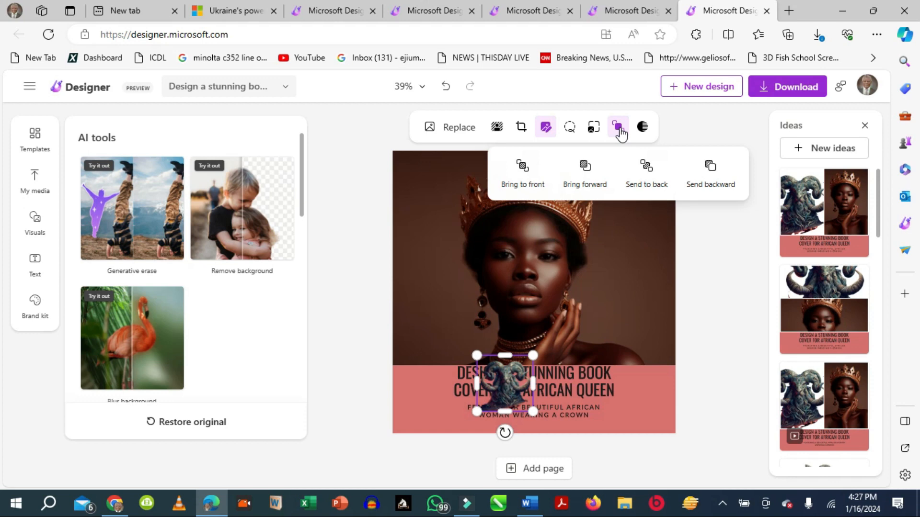
pyautogui.click(712, 178)
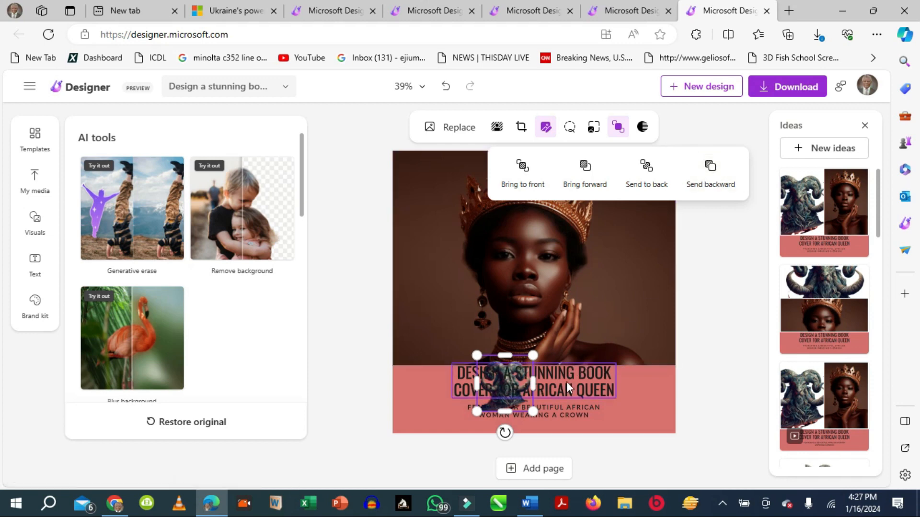
# Shift the horned creature and the title slightly lower in the pink band, and color the title white.
pyautogui.moveTo(501, 375)
pyautogui.mouseDown()
pyautogui.moveTo(497, 322)
pyautogui.moveTo(461, 343)
pyautogui.moveTo(507, 389)
pyautogui.mouseUp()
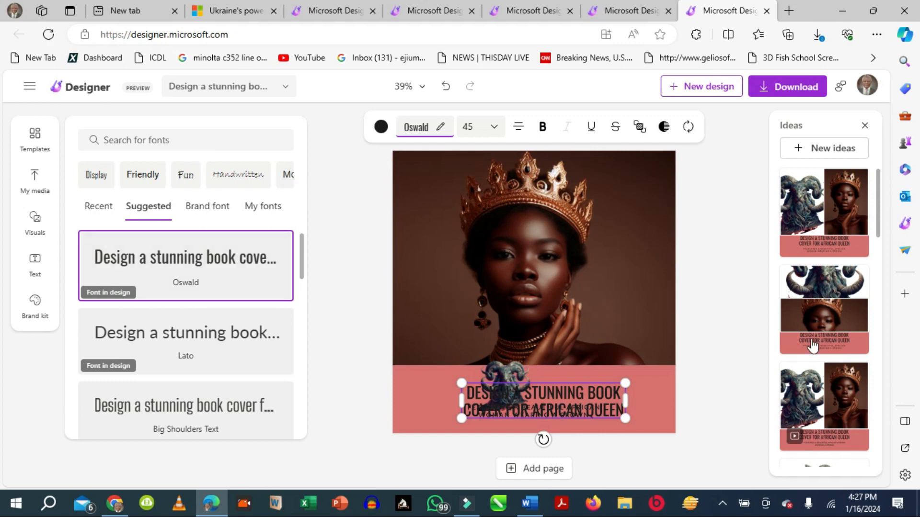
pyautogui.click(382, 127)
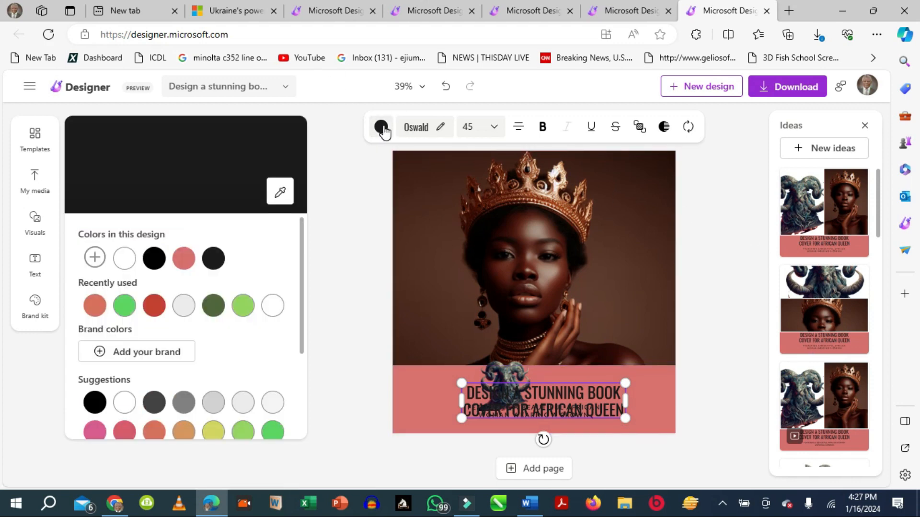
pyautogui.click(124, 259)
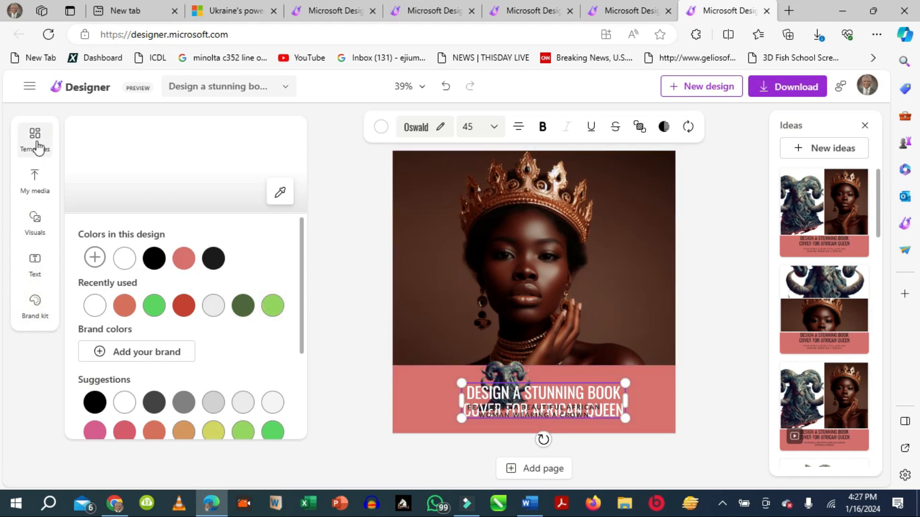
pyautogui.click(333, 262)
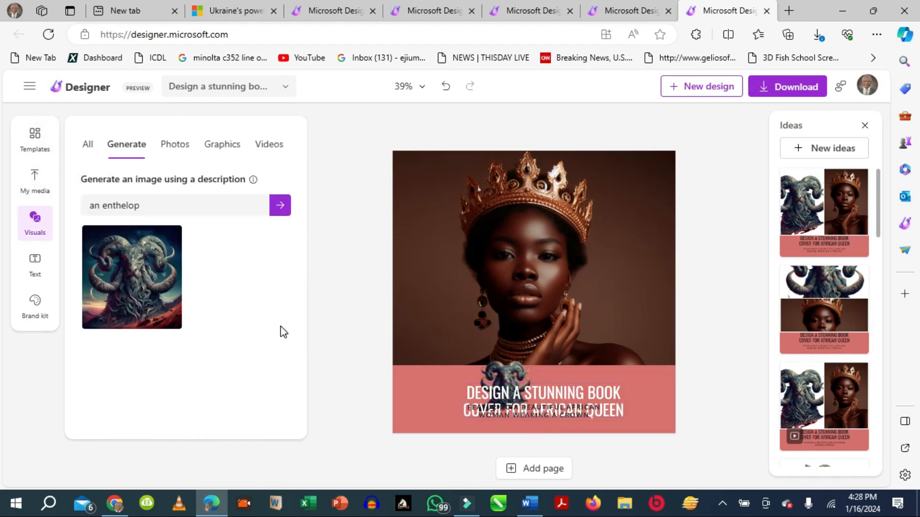
# Switch to the Word exercise document and copy the prompt "Create linked in banner for me. I teach digital Marketing".
pyautogui.click(529, 503)
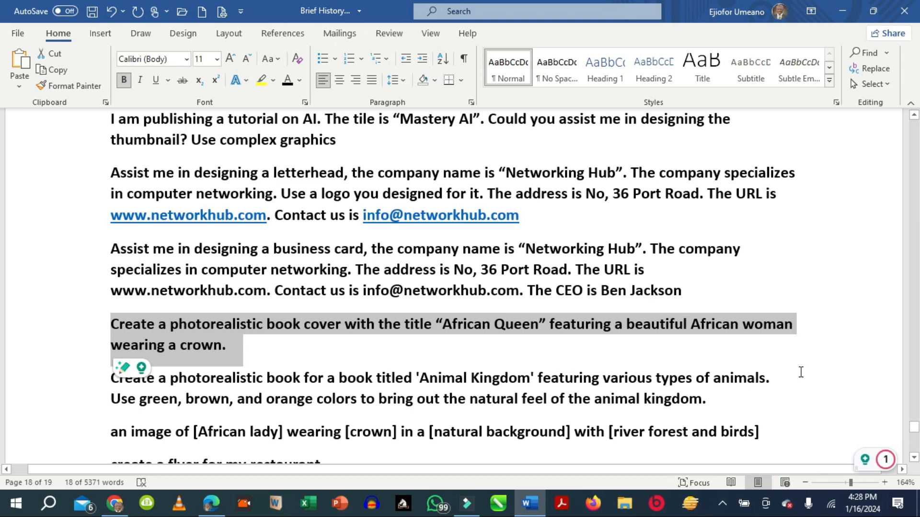
pyautogui.scroll(-10, 911, 435)
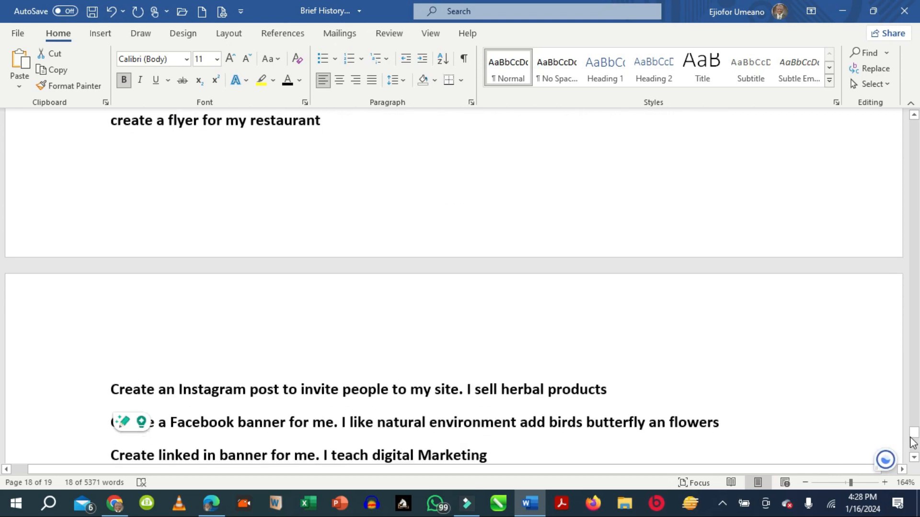
pyautogui.scroll(-3, 911, 461)
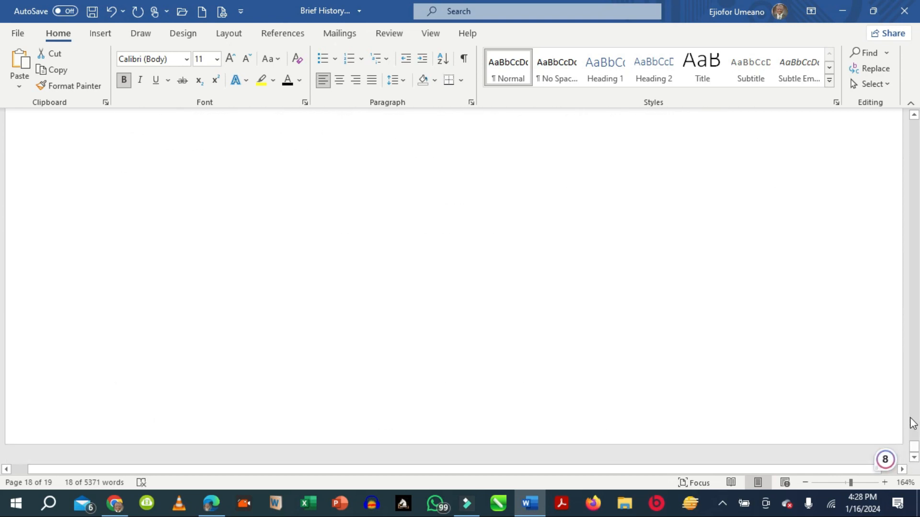
pyautogui.moveTo(913, 448); pyautogui.dragTo(914, 414)
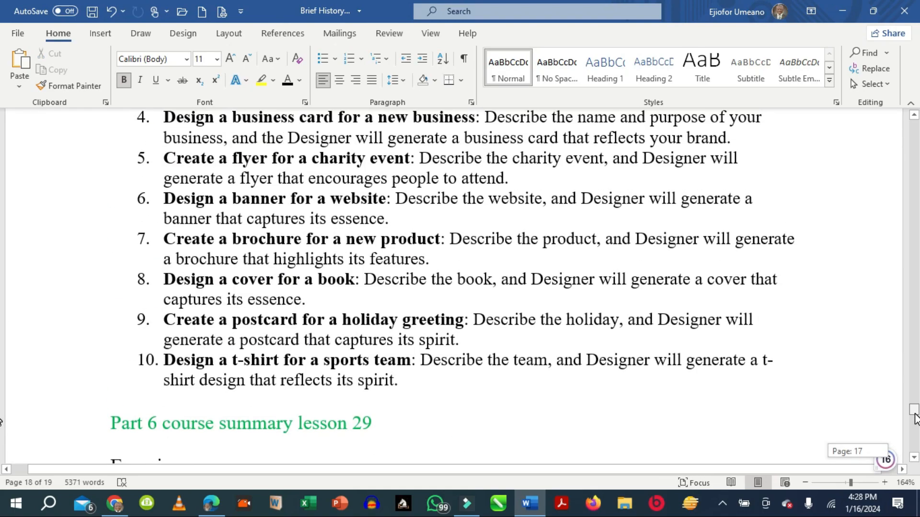
pyautogui.scroll(-5, 152, 298)
pyautogui.scroll(-10, 153, 297)
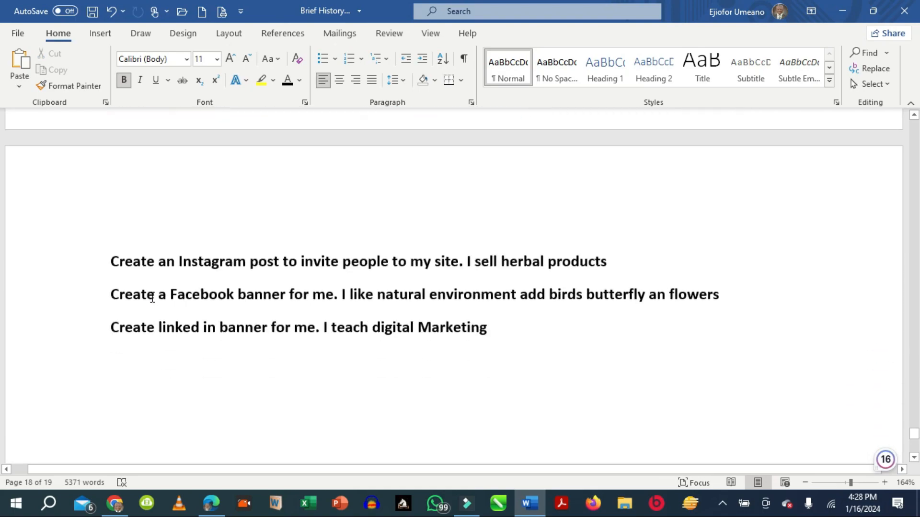
pyautogui.scroll(3, 152, 298)
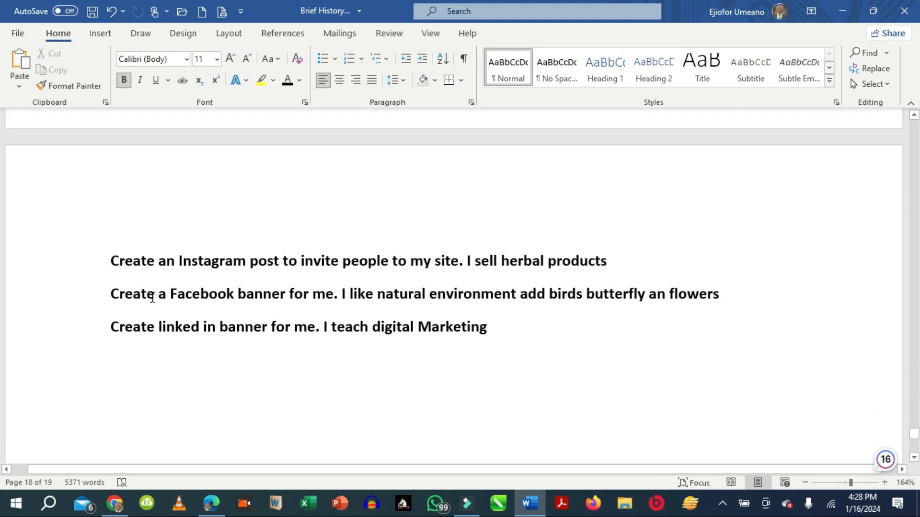
pyautogui.moveTo(113, 318); pyautogui.dragTo(464, 339)
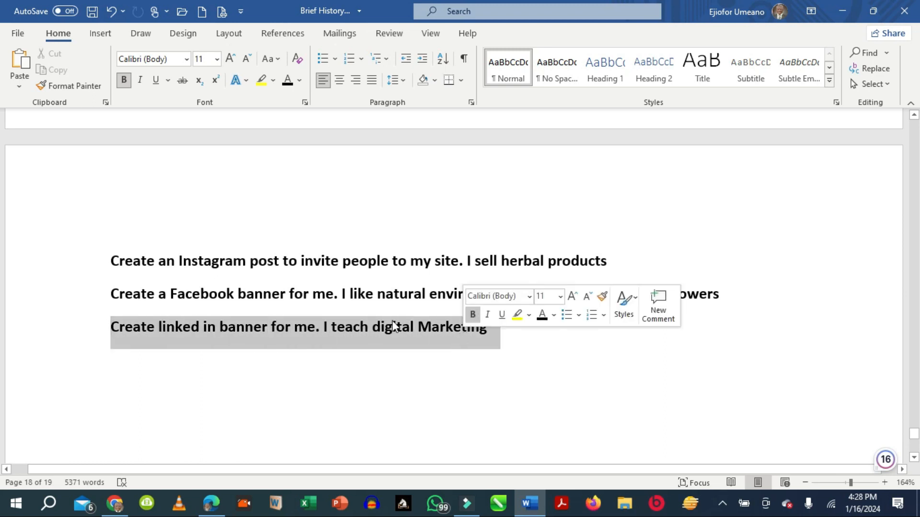
pyautogui.rightClick(347, 327)
pyautogui.click(382, 135)
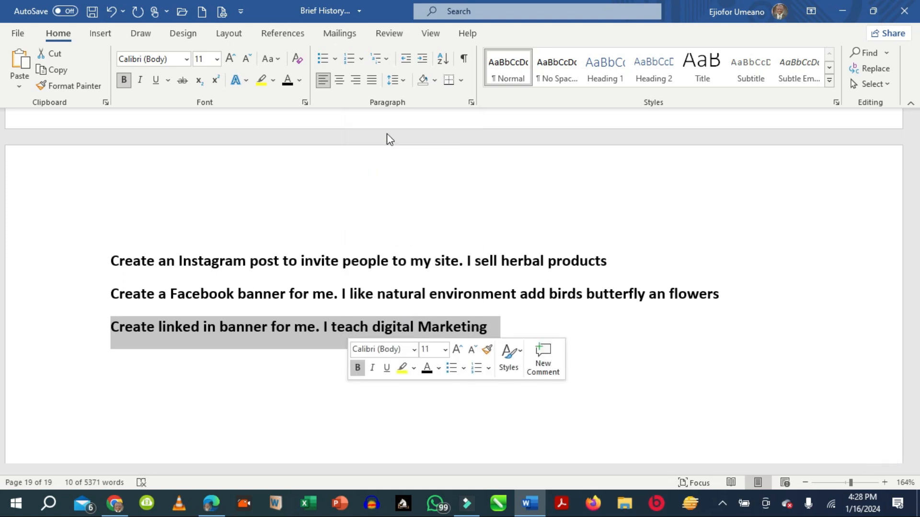
pyautogui.click(253, 328)
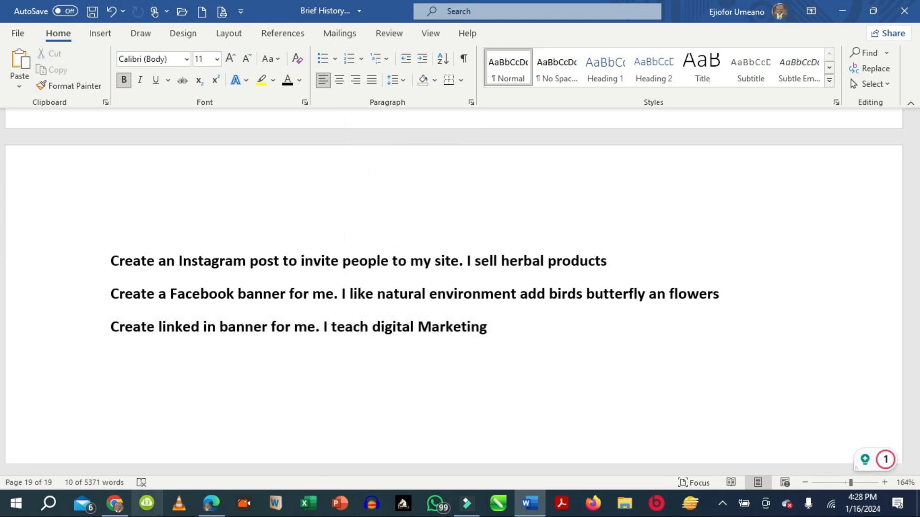
# Switch back to Microsoft Designer, start a new design, and paste the copied banner prompt as its description.
pyautogui.click(210, 510)
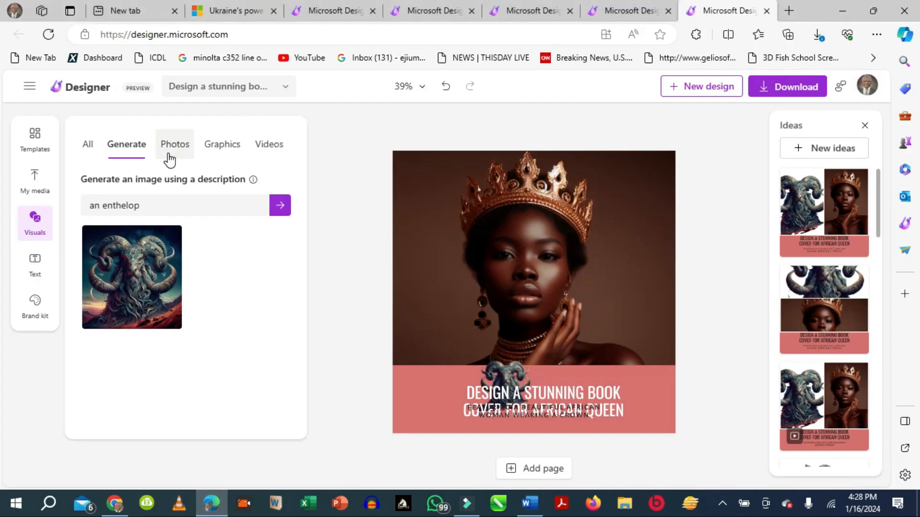
pyautogui.click(713, 88)
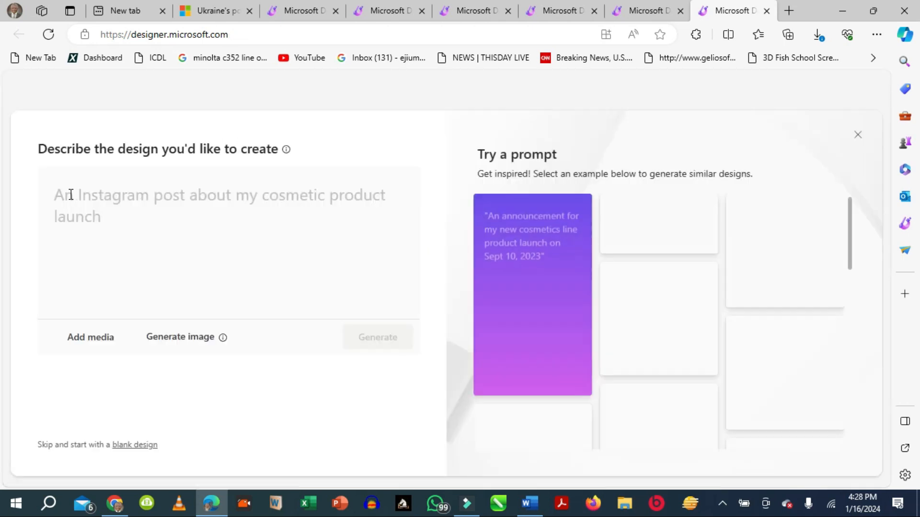
pyautogui.rightClick(67, 199)
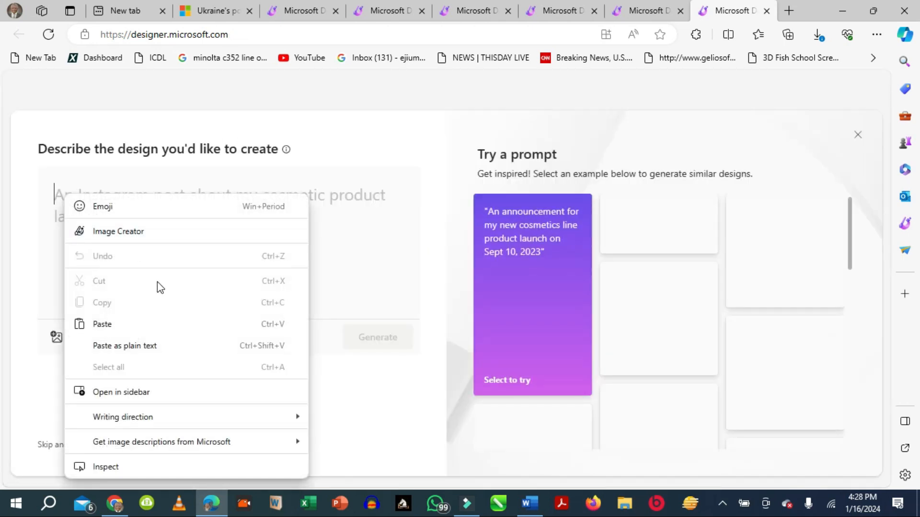
pyautogui.click(105, 325)
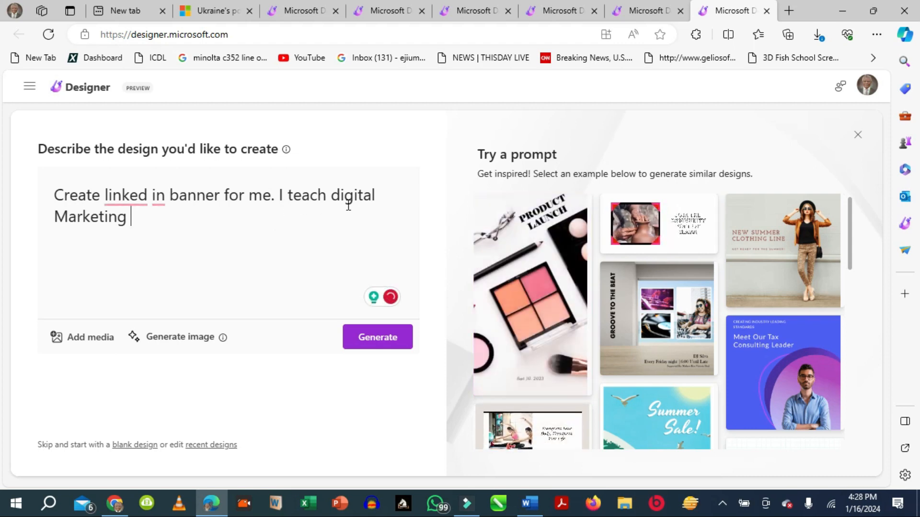
# Edit the prompt to "Create a linkedIin banner for me. I teach Digital Marketing" and generate designs from it.
pyautogui.moveTo(125, 196)
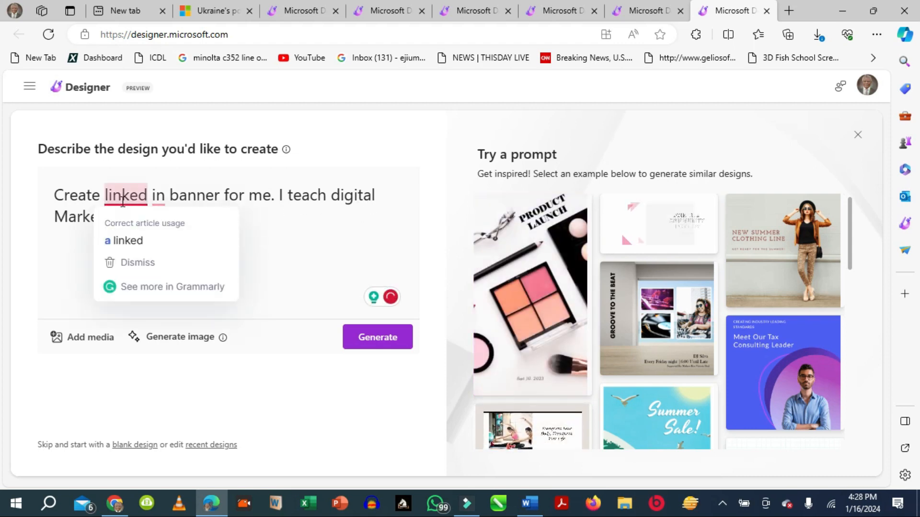
pyautogui.click(122, 244)
pyautogui.moveTo(171, 195)
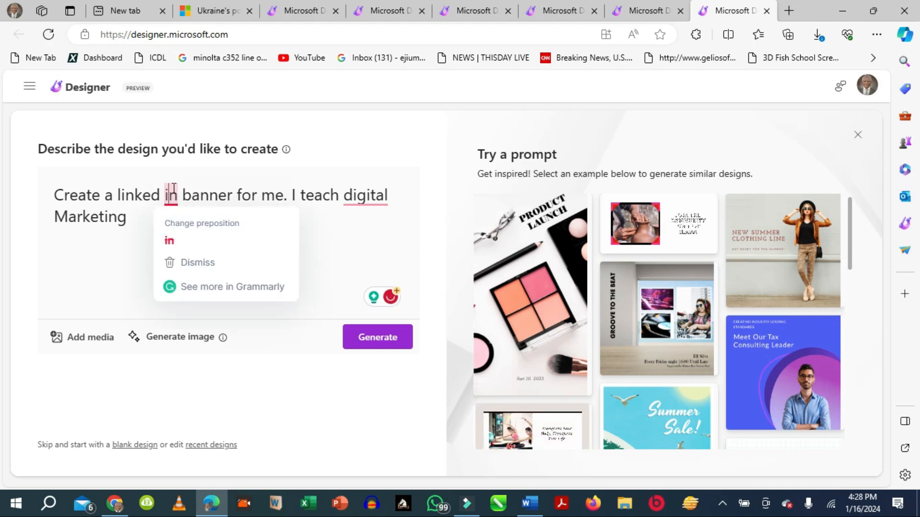
pyautogui.click(166, 194)
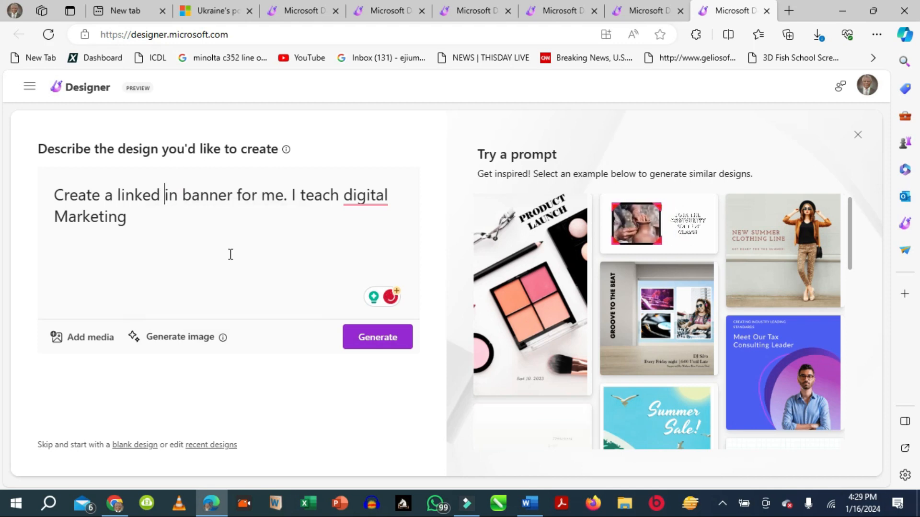
pyautogui.press('BackSpace')
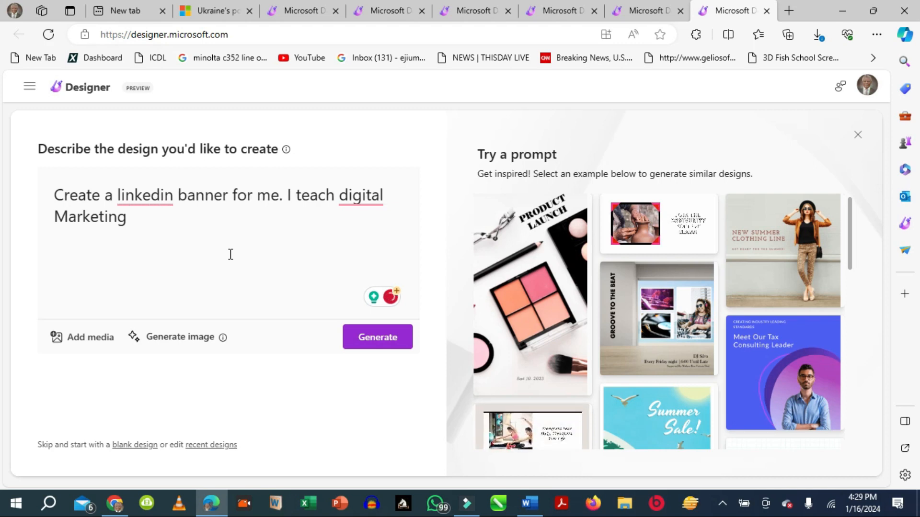
pyautogui.write('I')
pyautogui.moveTo(388, 202)
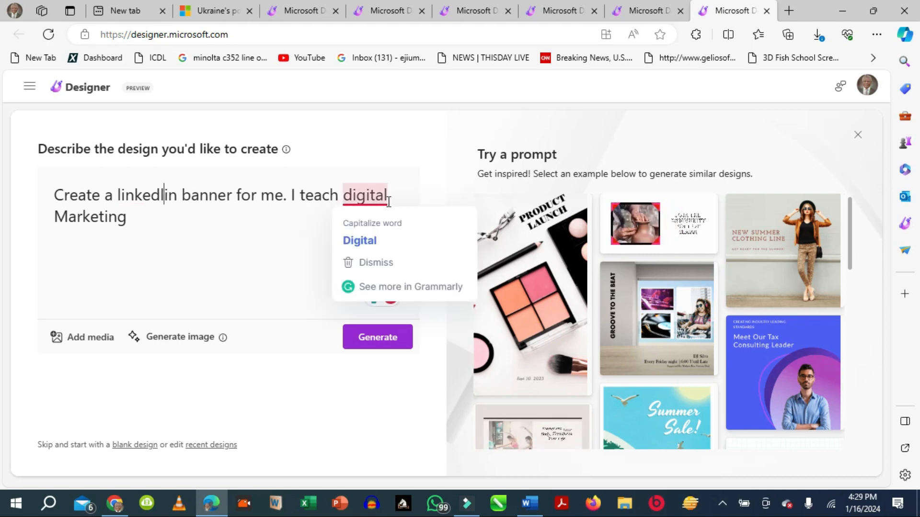
pyautogui.click(370, 240)
pyautogui.click(360, 338)
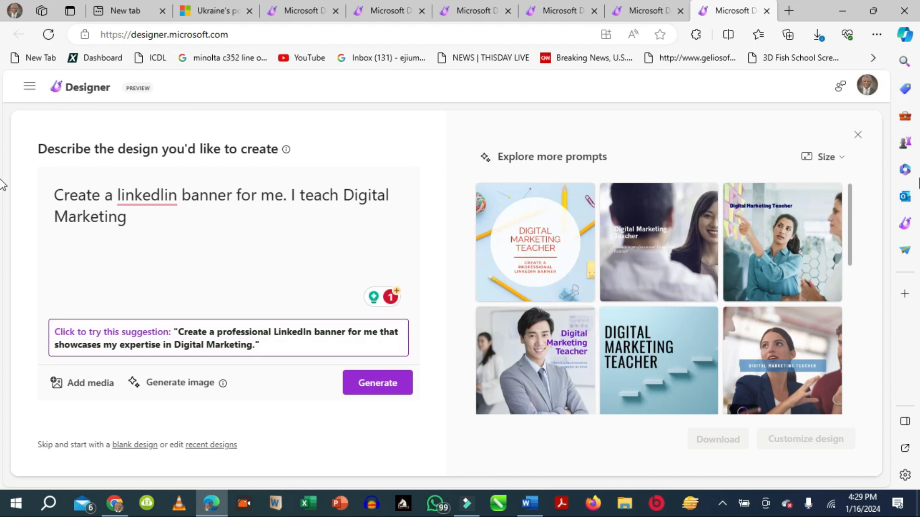
# Browse the generated banners, choose the one with the smiling man in a grey suit, and open it for customization.
pyautogui.scroll(-6, 688, 260)
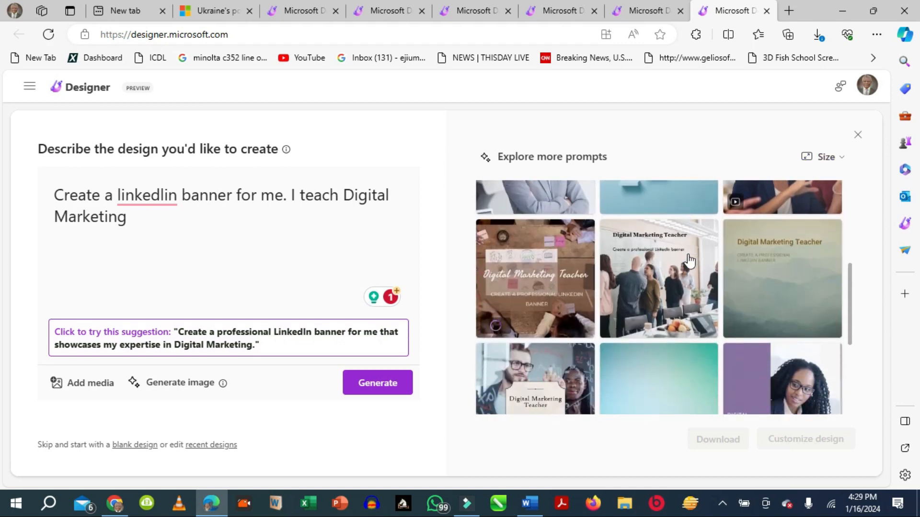
pyautogui.scroll(-1, 688, 261)
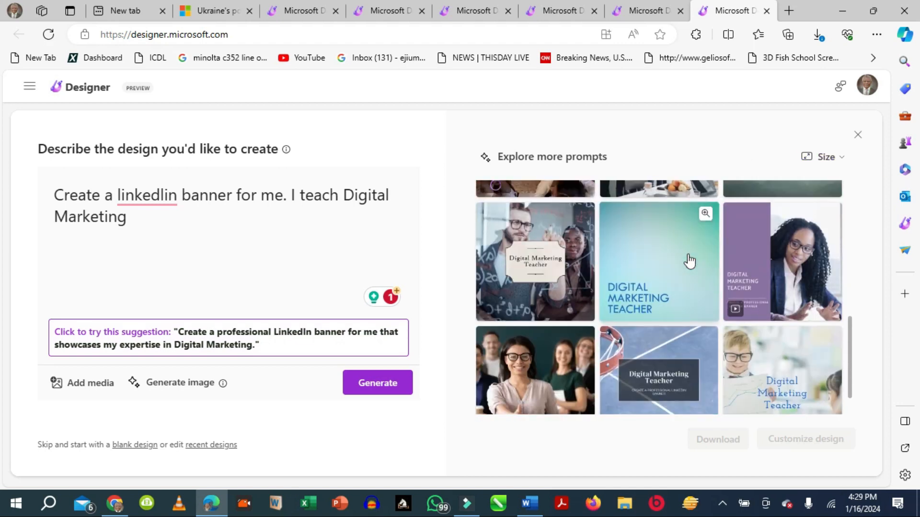
pyautogui.scroll(-1, 689, 261)
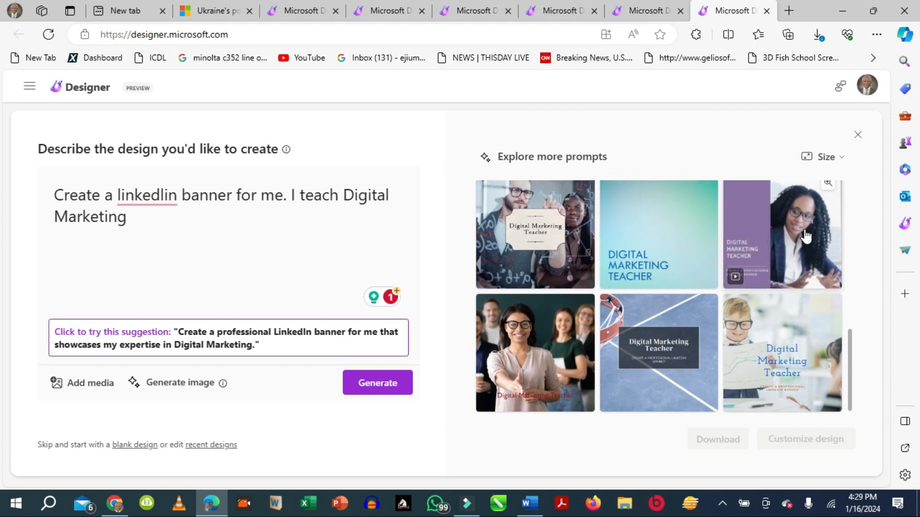
pyautogui.scroll(8, 750, 343)
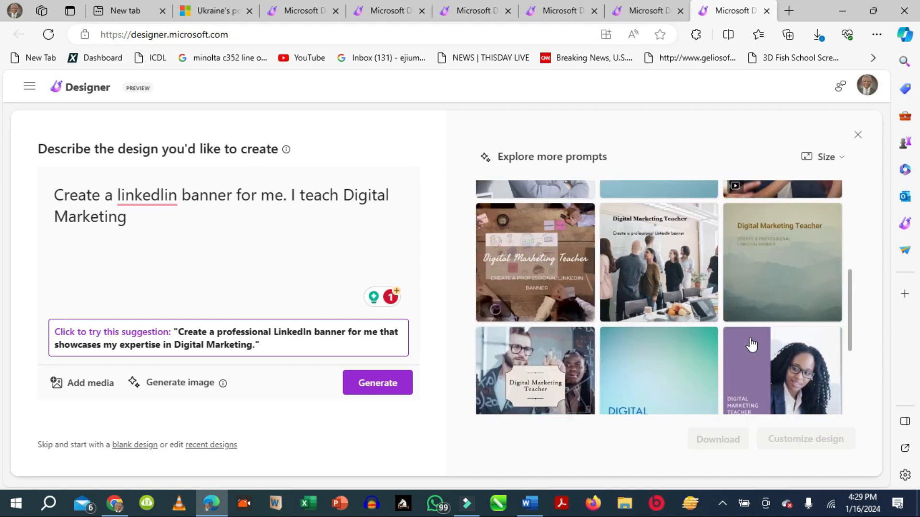
pyautogui.scroll(1, 750, 344)
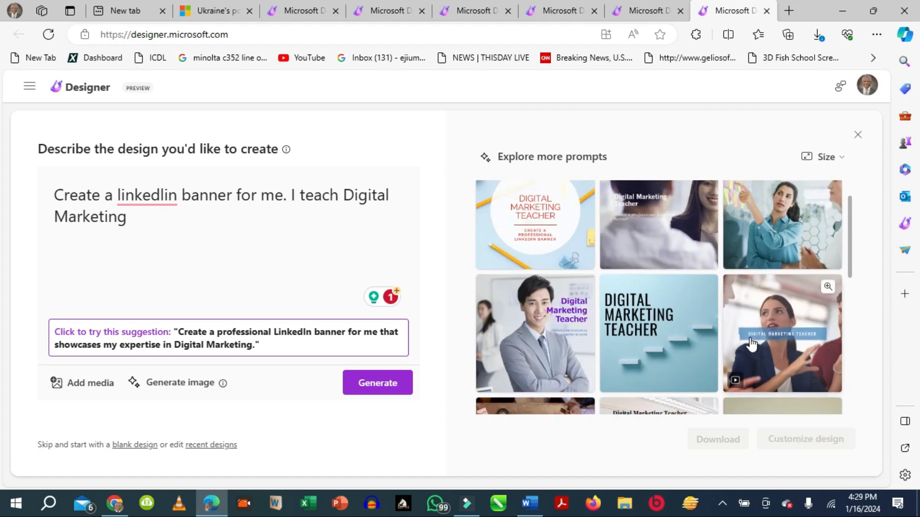
pyautogui.click(533, 346)
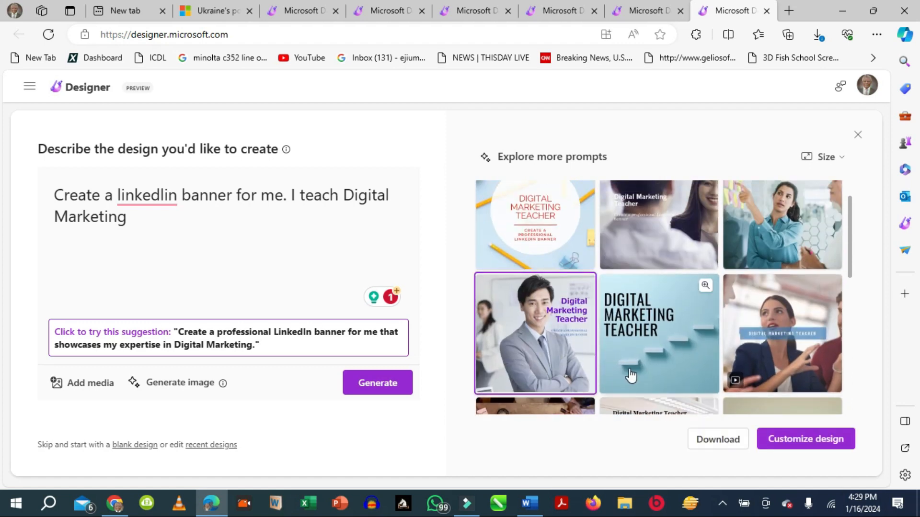
pyautogui.scroll(1, 630, 376)
pyautogui.scroll(-1, 636, 357)
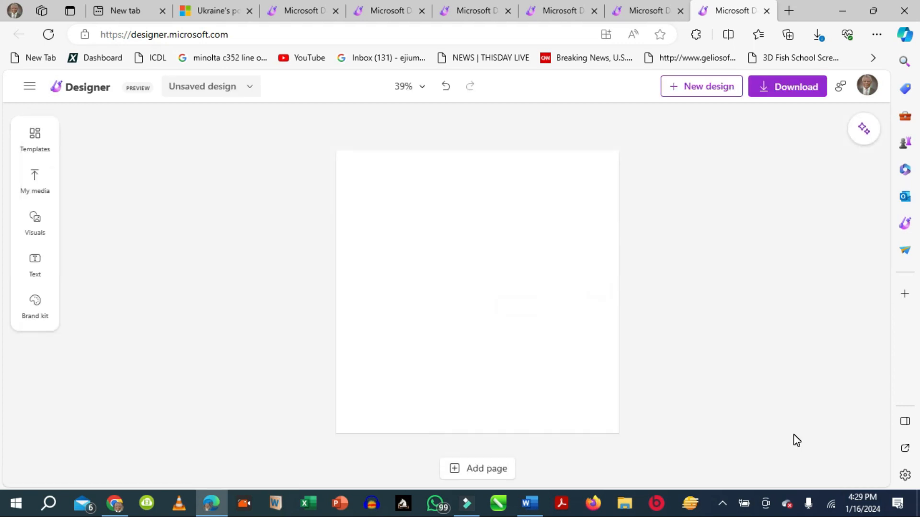
pyautogui.click(464, 340)
pyautogui.click(690, 322)
pyautogui.click(490, 359)
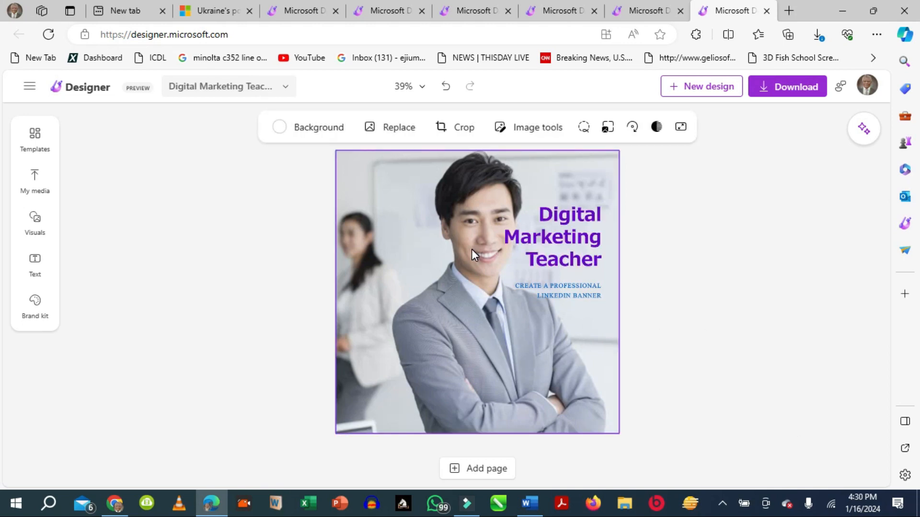
pyautogui.click(209, 208)
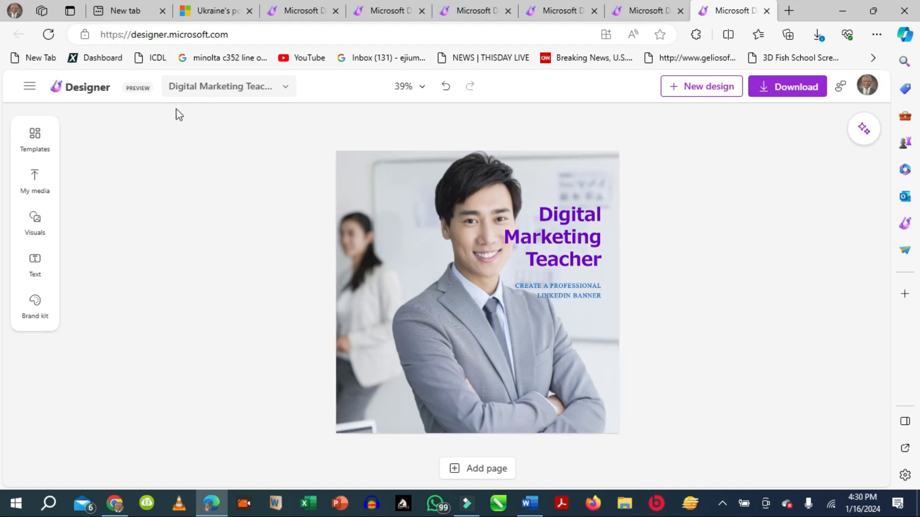
# Replace the banner's background photo with the uploaded picture of a dancing robot beside a camera on a tripod.
pyautogui.click(455, 344)
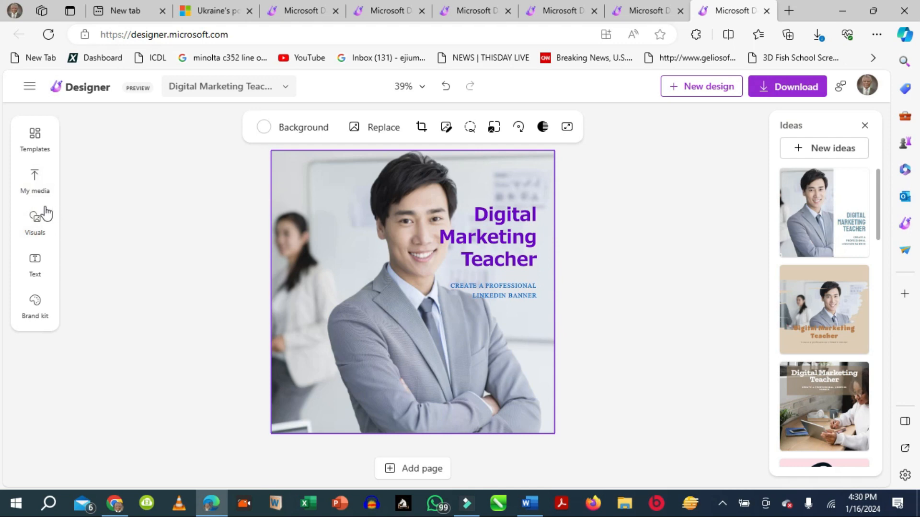
pyautogui.click(31, 216)
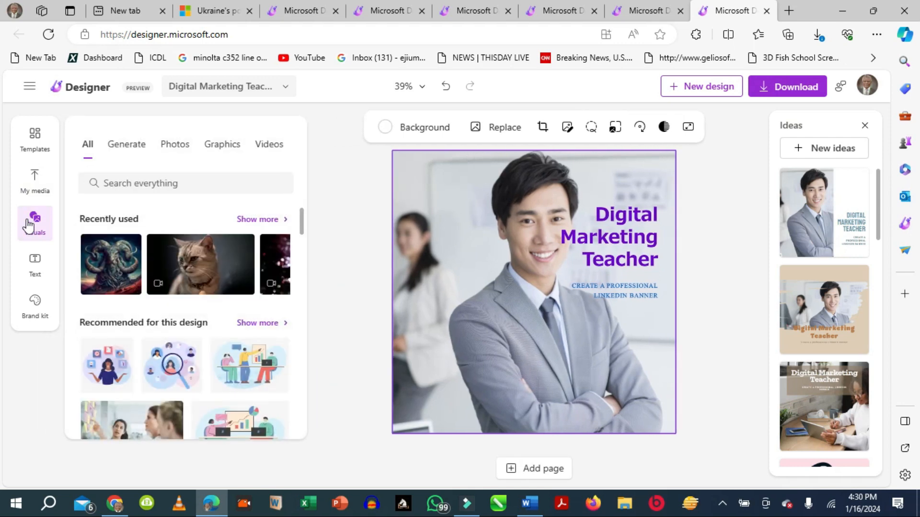
pyautogui.click(628, 226)
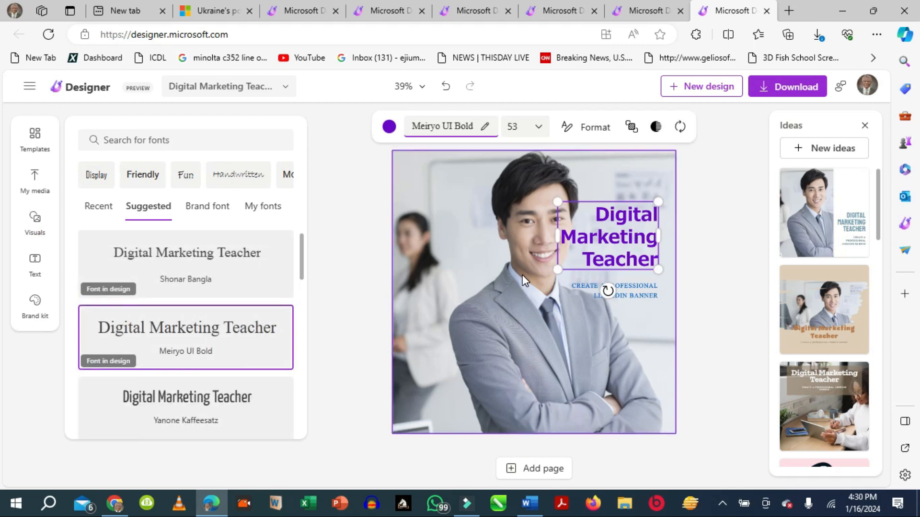
pyautogui.click(513, 326)
pyautogui.click(515, 127)
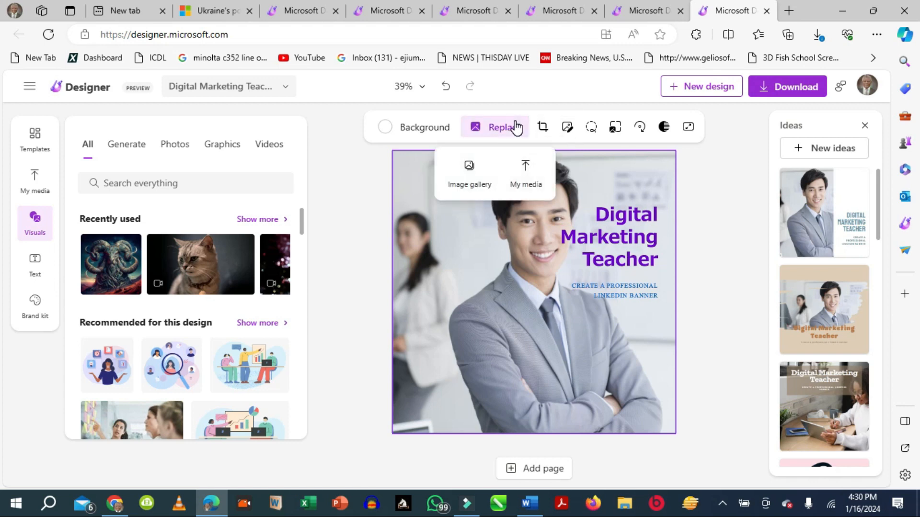
pyautogui.click(527, 186)
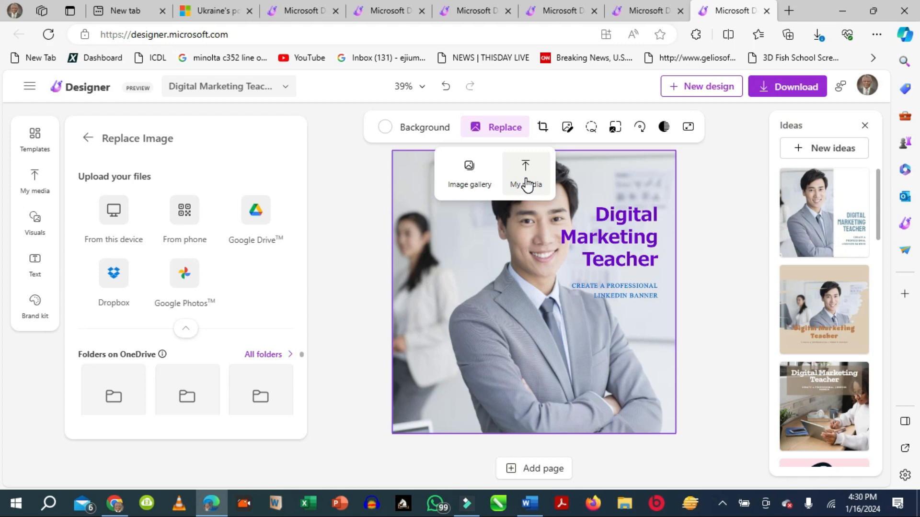
pyautogui.click(113, 397)
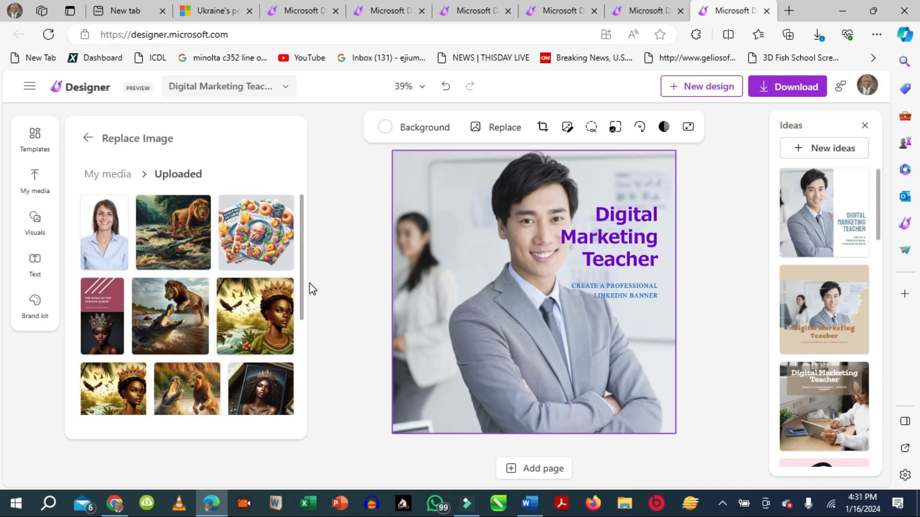
pyautogui.scroll(-4, 291, 344)
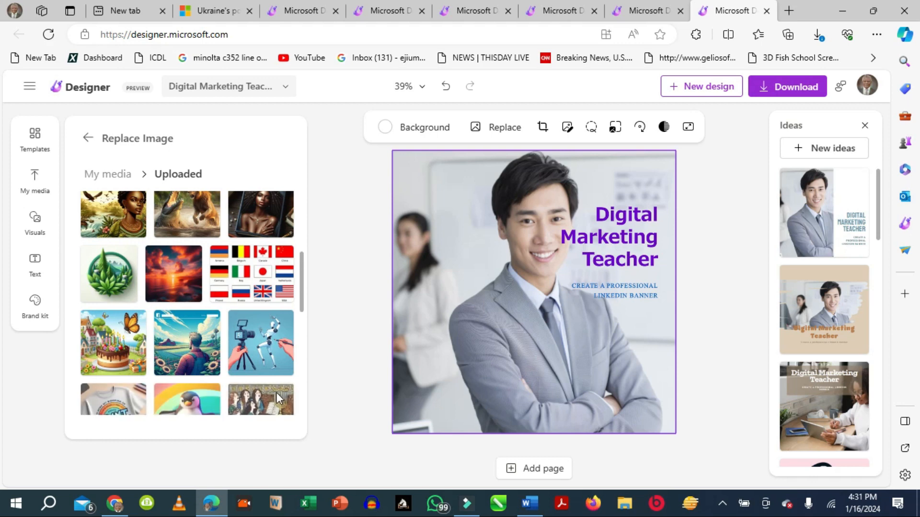
pyautogui.click(258, 339)
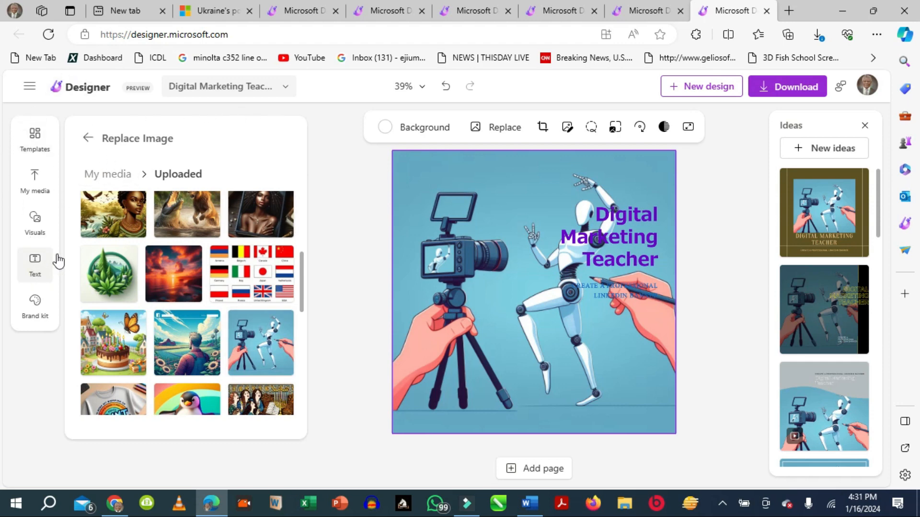
# Add the uploaded portrait of the woman in a light-blue shirt as a separate picture over the tripod legs in the banner.
pyautogui.moveTo(301, 265); pyautogui.dragTo(280, 370)
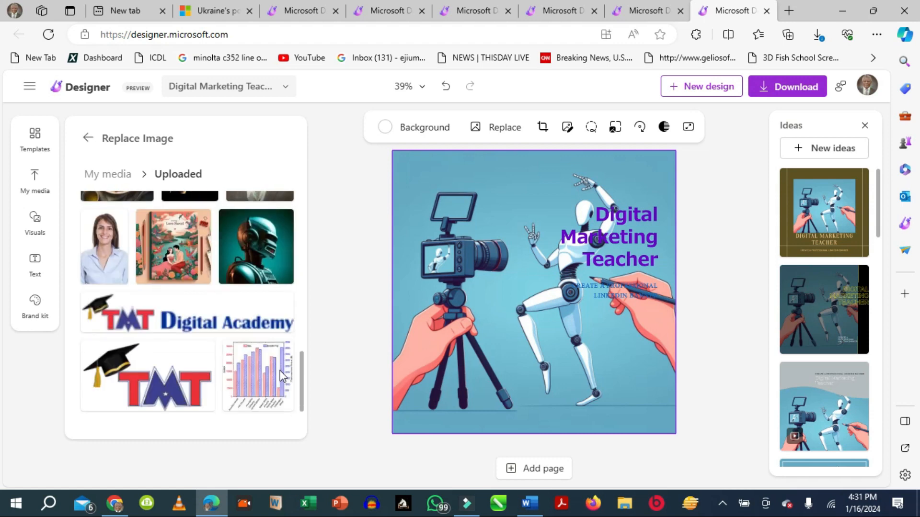
pyautogui.click(109, 259)
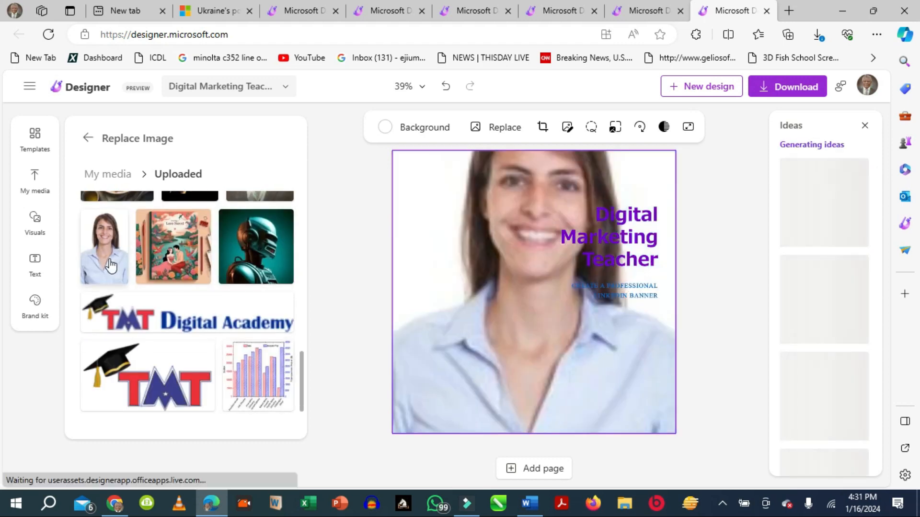
pyautogui.click(445, 90)
pyautogui.moveTo(109, 257); pyautogui.dragTo(455, 382)
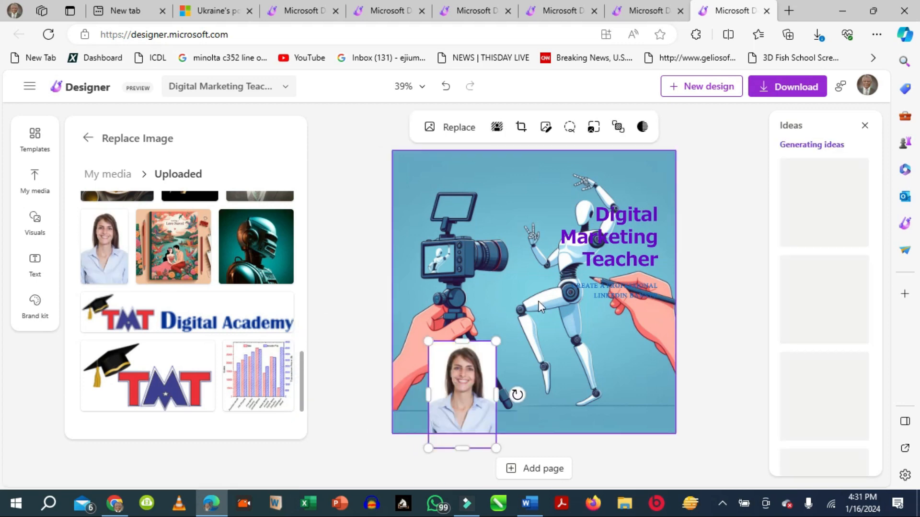
pyautogui.moveTo(449, 403); pyautogui.dragTo(463, 351)
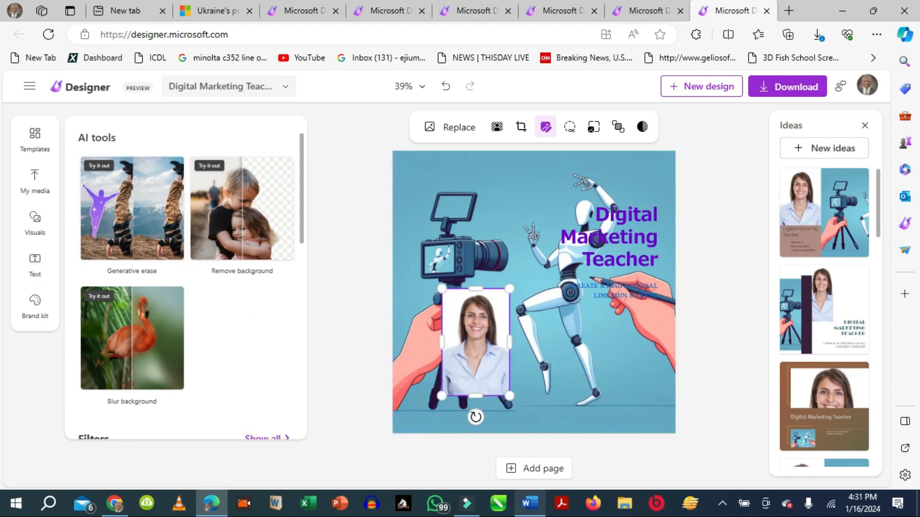
# Switch to the Word exercise document and copy the prompt "Create a Facebook banner for me. I like natural environment add birds butterfly an flowers".
pyautogui.click(524, 505)
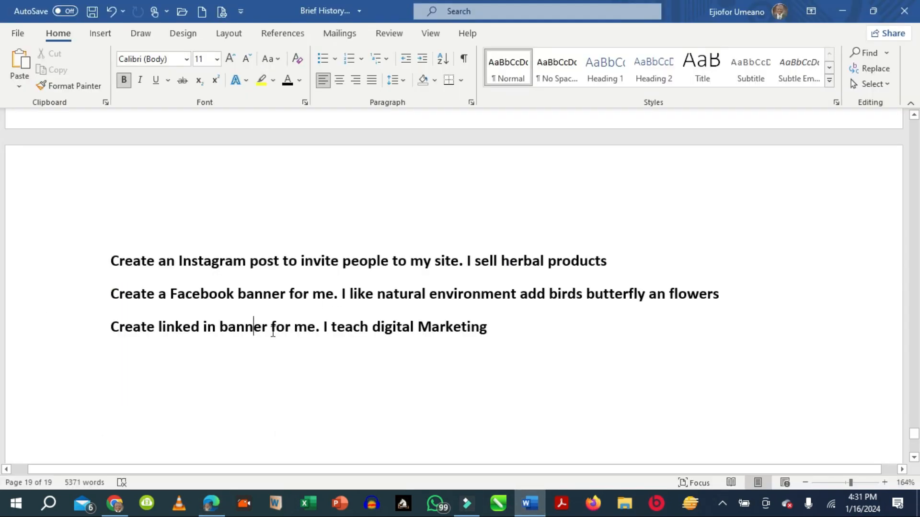
pyautogui.click(110, 291)
pyautogui.keyDown('shift'); pyautogui.click(301, 291); pyautogui.keyUp('shift')
pyautogui.click(280, 293)
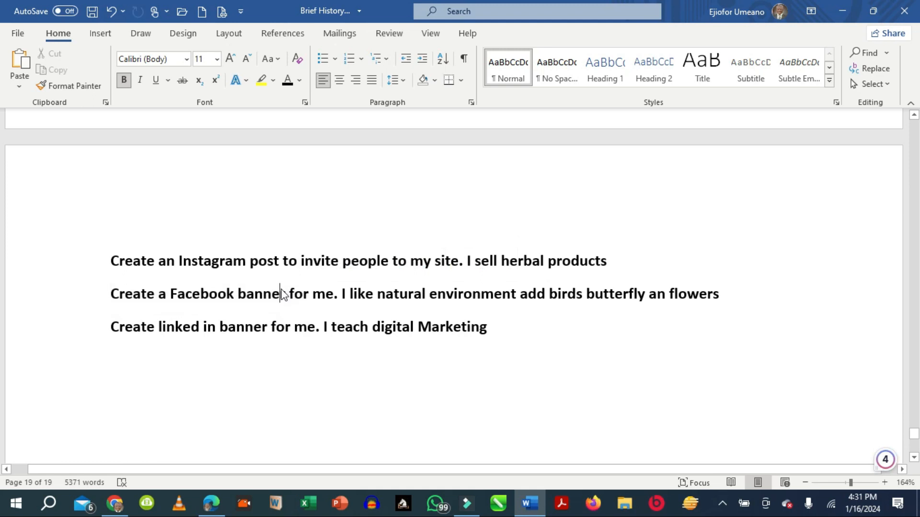
pyautogui.click(96, 296)
pyautogui.hotkey('ctrl', 'c')
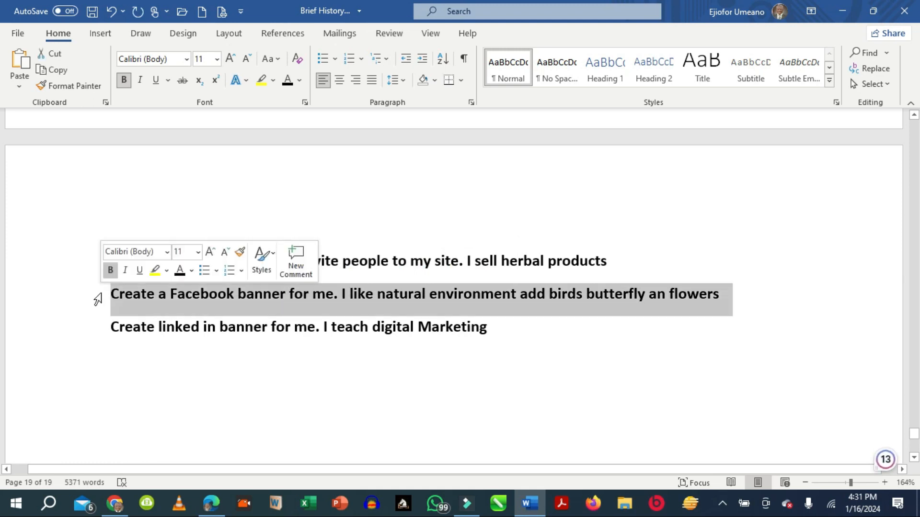
pyautogui.rightClick(158, 297)
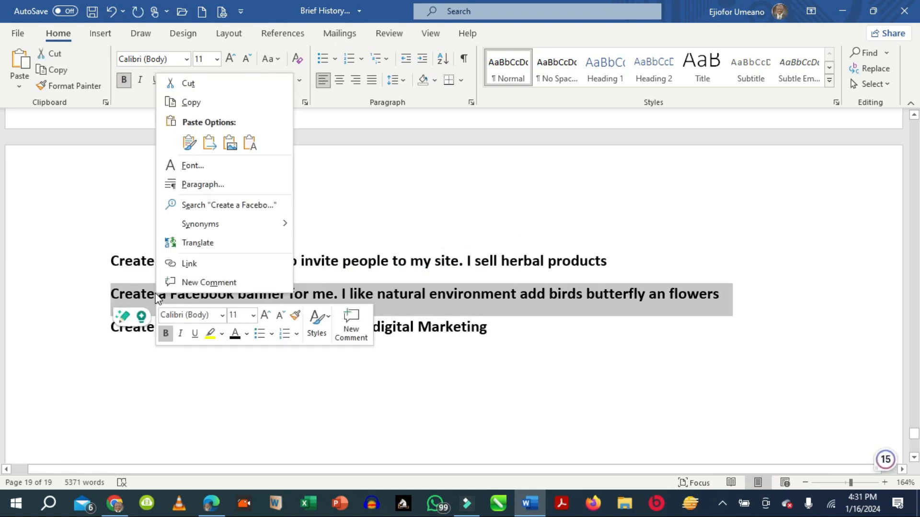
pyautogui.click(211, 105)
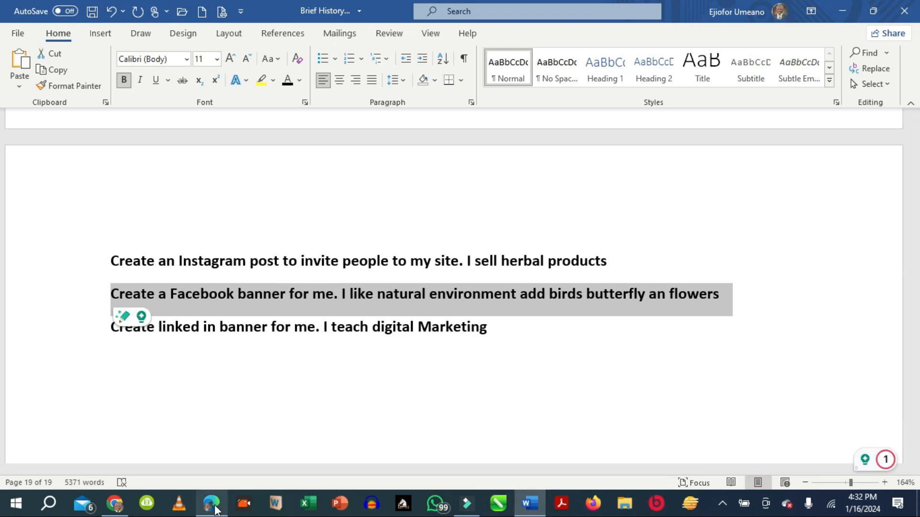
# Switch back to Microsoft Designer, start a new design, and paste the copied Facebook banner prompt as its description.
pyautogui.click(211, 503)
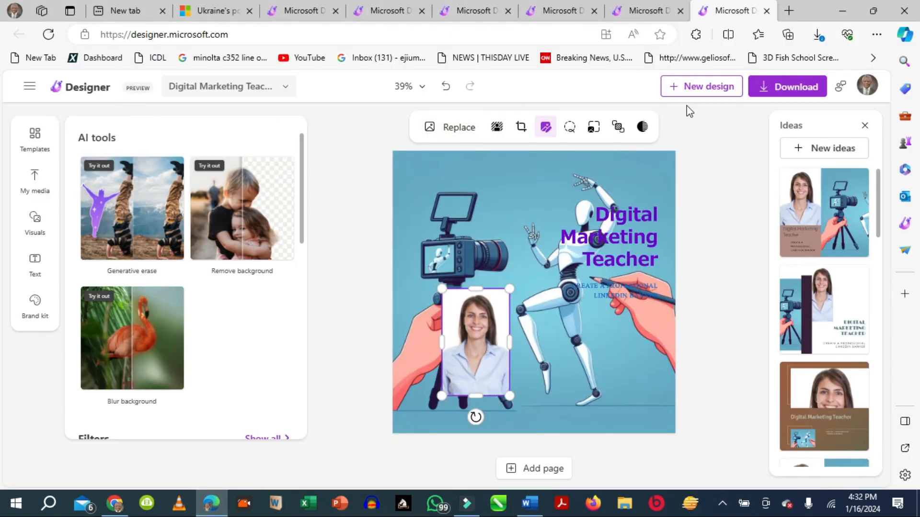
pyautogui.click(700, 88)
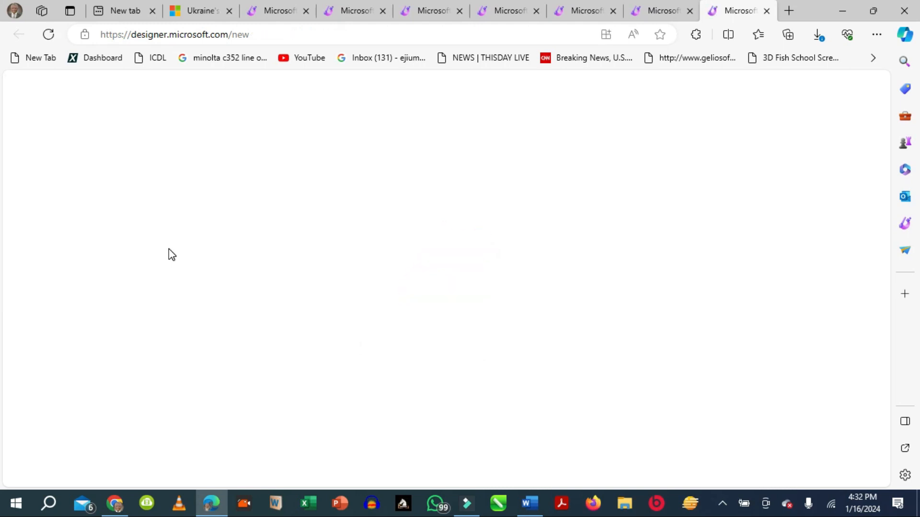
pyautogui.rightClick(59, 196)
pyautogui.click(119, 327)
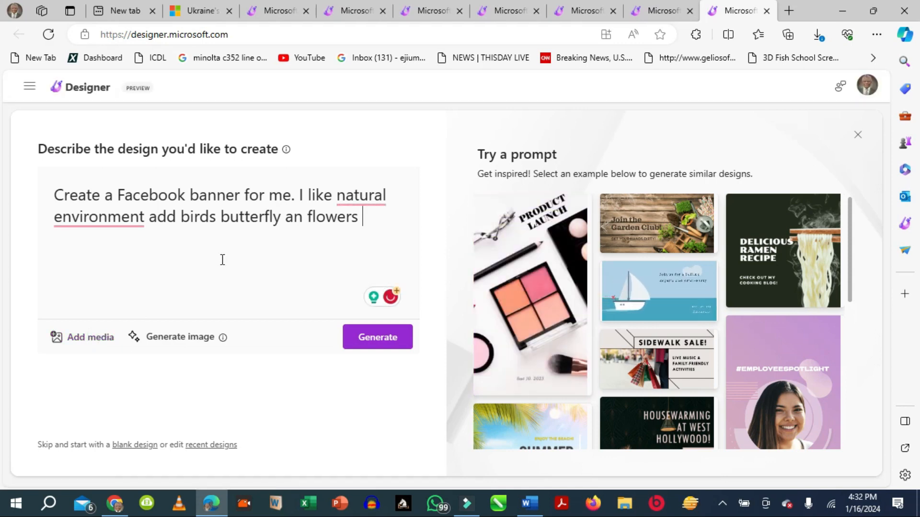
# Correct the prompt's wording to "environments", "butterflies" and "and" using the suggested fixes, and generate designs from it.
pyautogui.moveTo(113, 218)
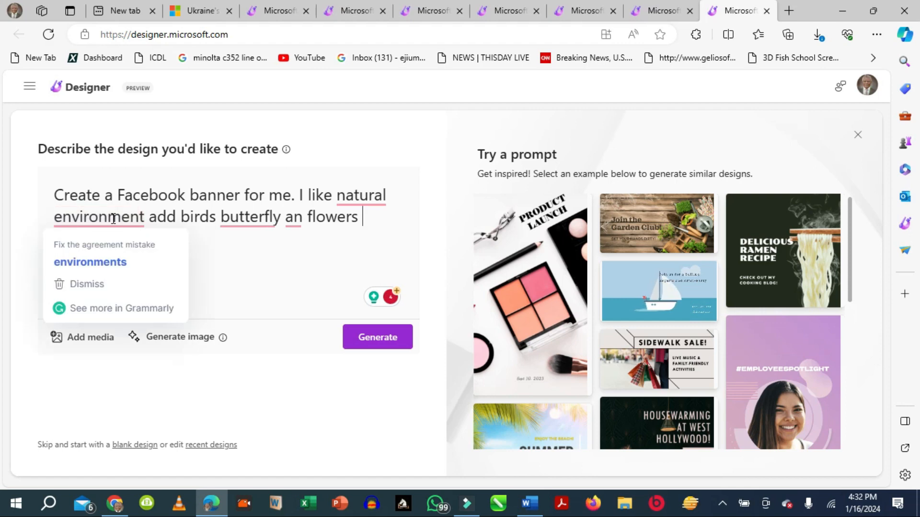
pyautogui.click(106, 263)
pyautogui.moveTo(265, 220)
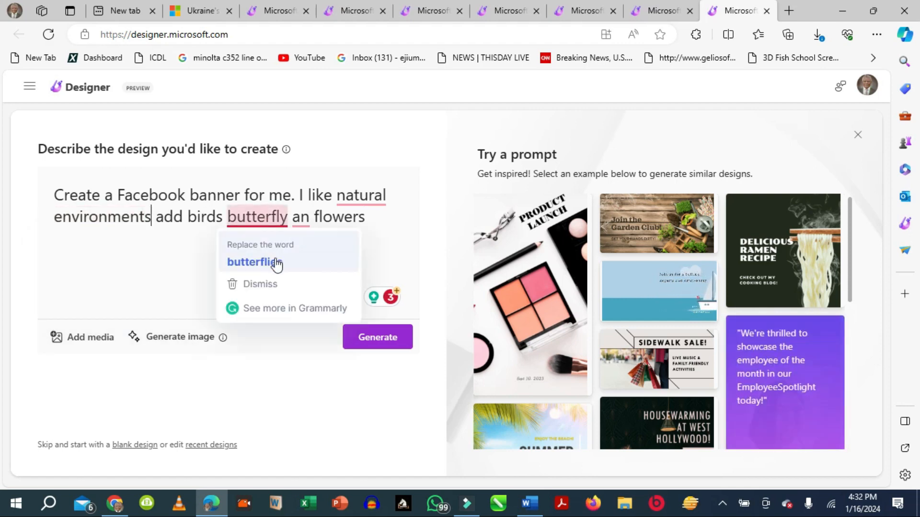
pyautogui.click(273, 261)
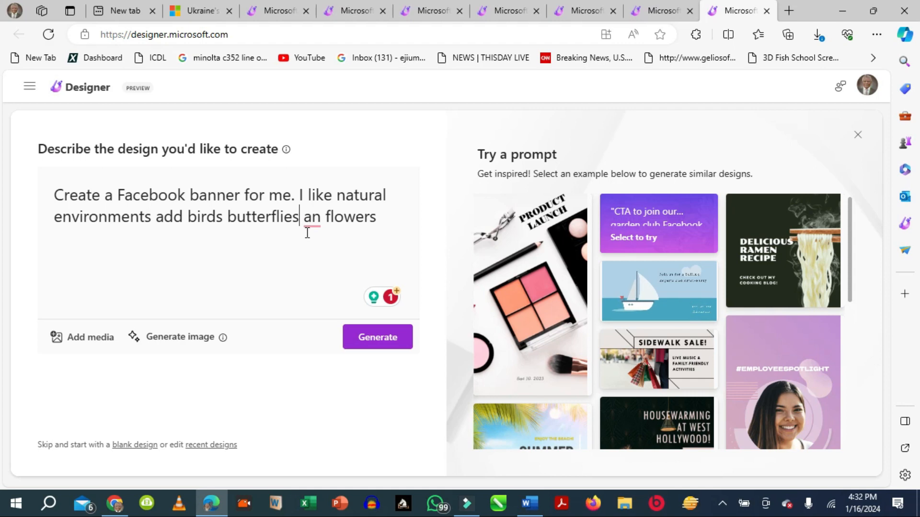
pyautogui.moveTo(307, 230)
pyautogui.click(314, 262)
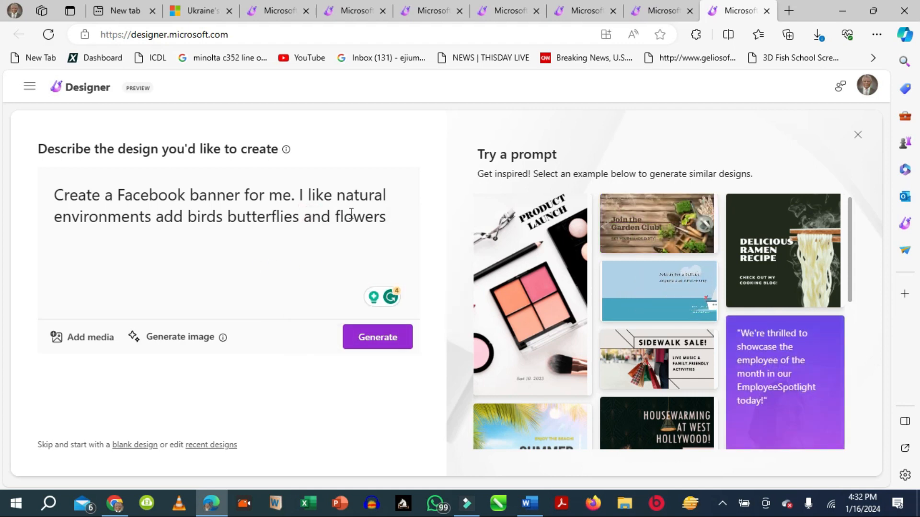
pyautogui.click(378, 341)
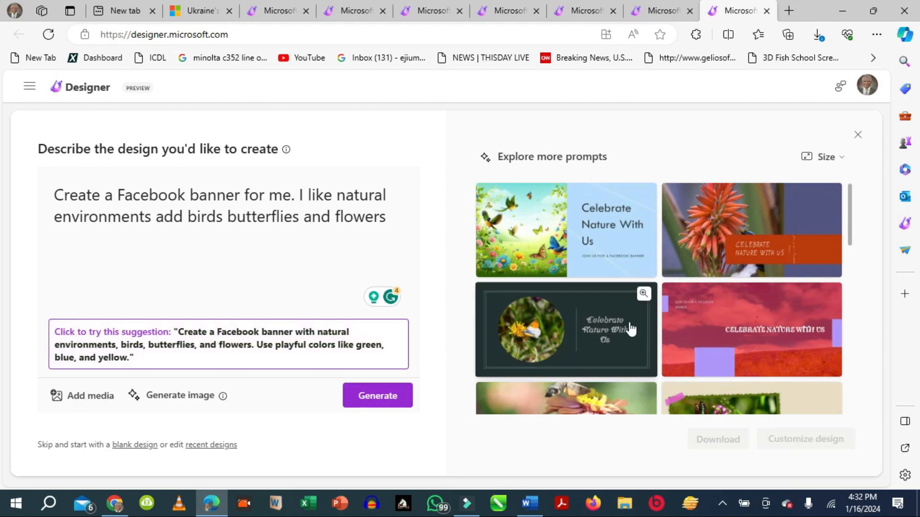
# Browse the generated Facebook banners, choose the light-blue one with birds, butterflies and flowers, and open it for customization.
pyautogui.scroll(-3, 642, 293)
pyautogui.scroll(-6, 738, 302)
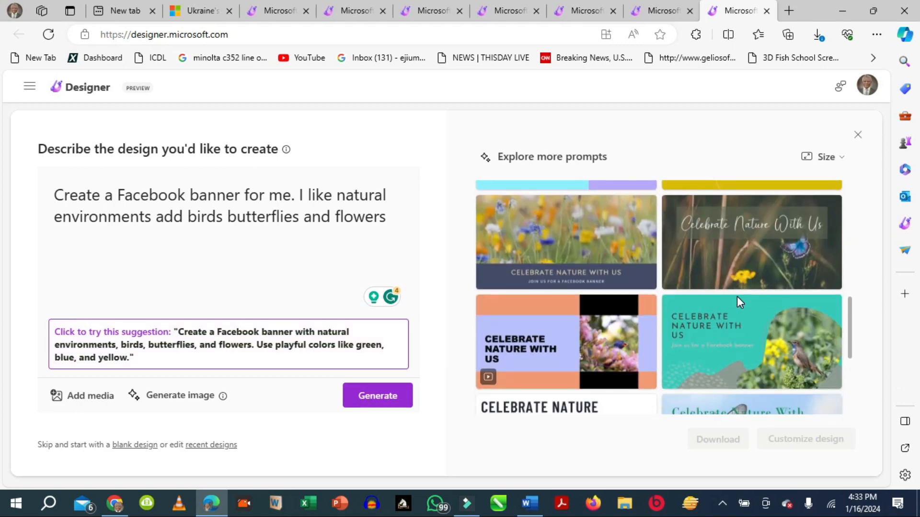
pyautogui.scroll(9, 737, 301)
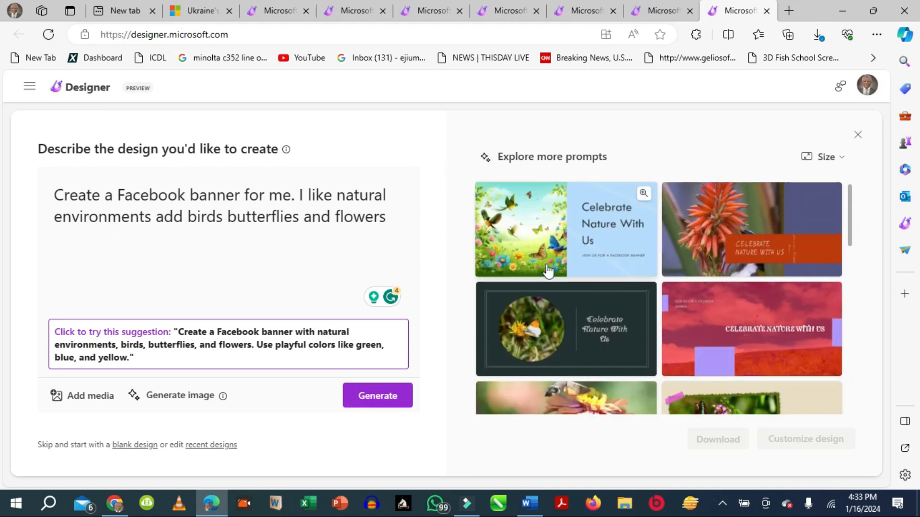
pyautogui.click(540, 256)
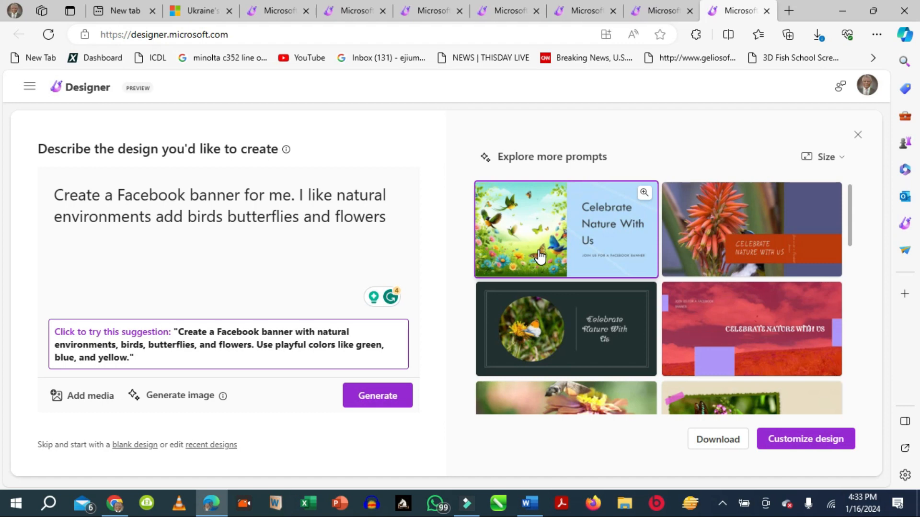
pyautogui.click(788, 442)
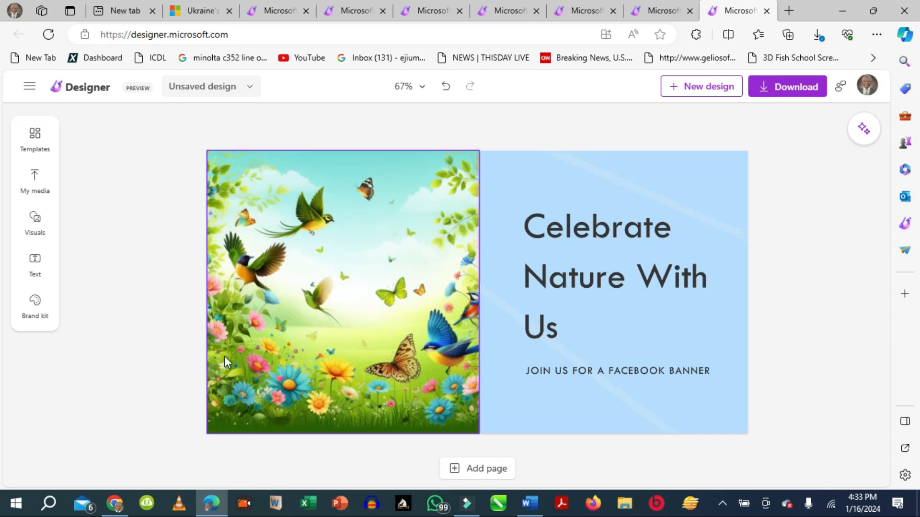
# Blur the background of the banner's nature picture and apply the design idea with the red title band below the picture.
pyautogui.click(325, 317)
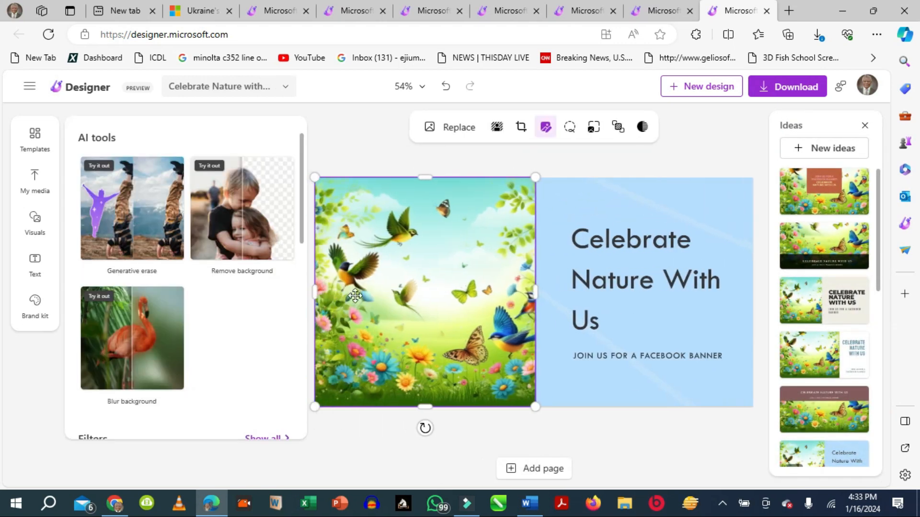
pyautogui.click(149, 350)
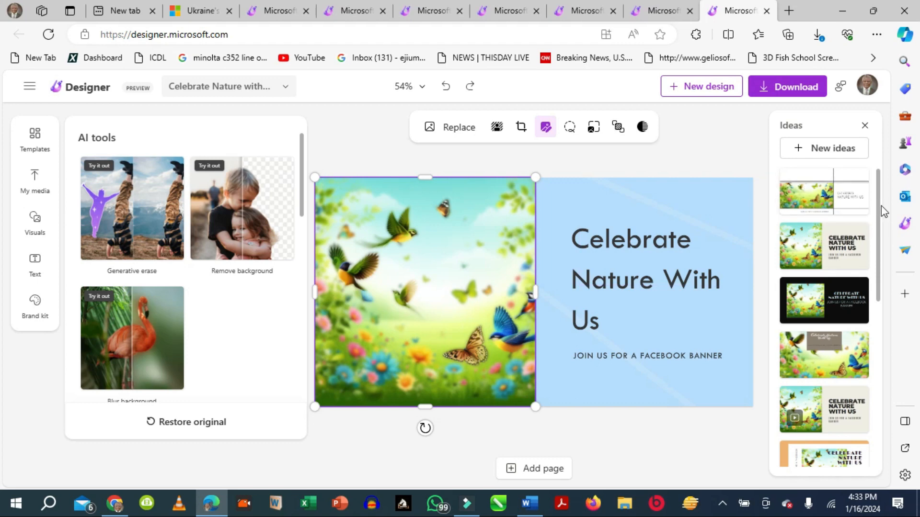
pyautogui.moveTo(879, 206); pyautogui.dragTo(883, 239)
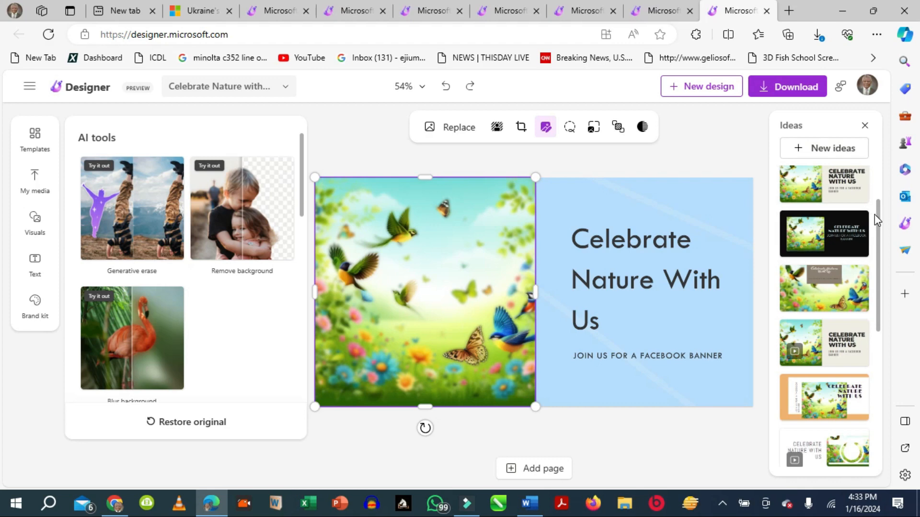
pyautogui.scroll(-5, 864, 374)
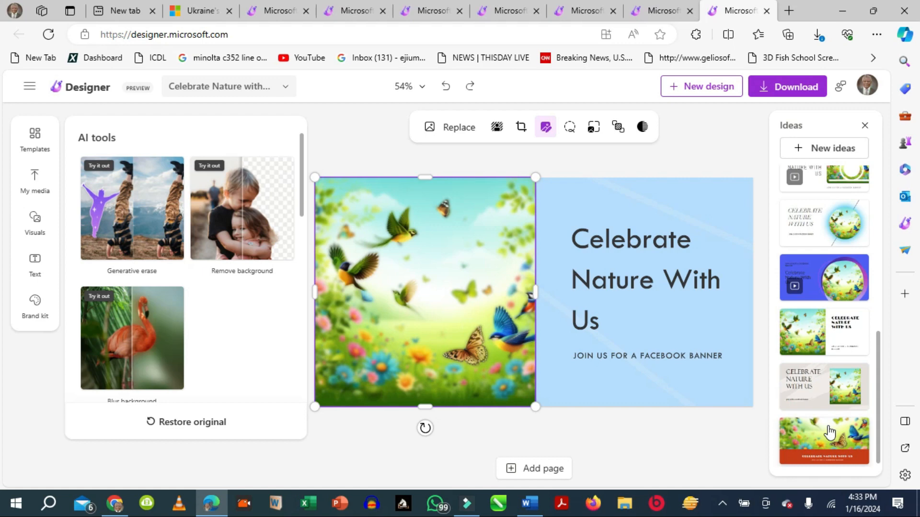
pyautogui.click(829, 433)
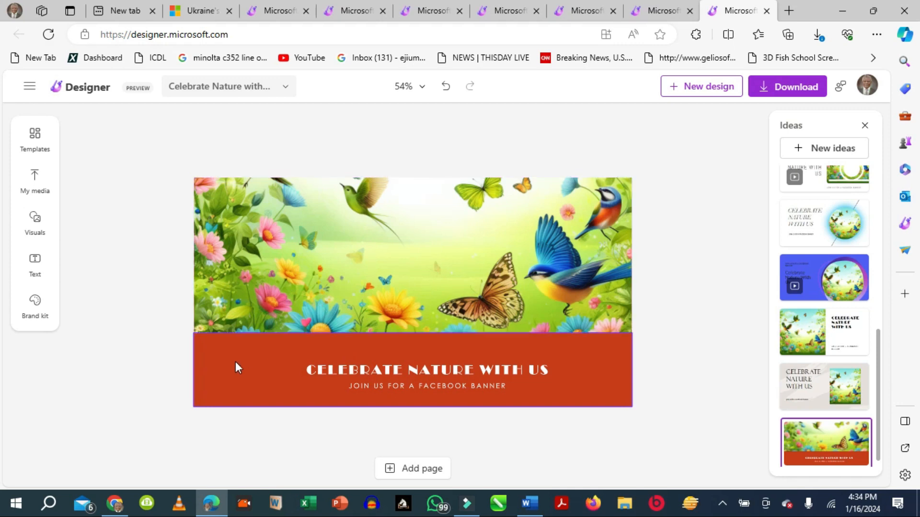
# Switch to the Word document and copy the prompt about an Instagram post for selling herbal products.
pyautogui.click(527, 503)
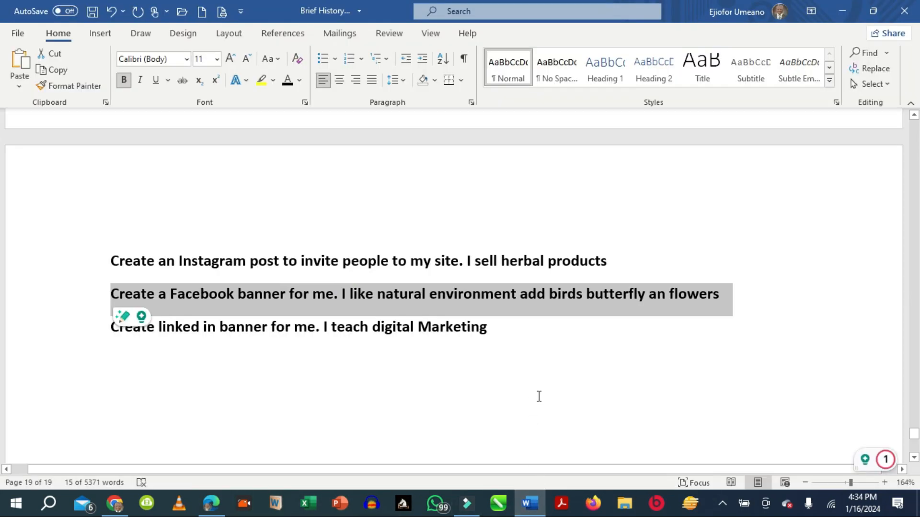
pyautogui.scroll(1, 557, 385)
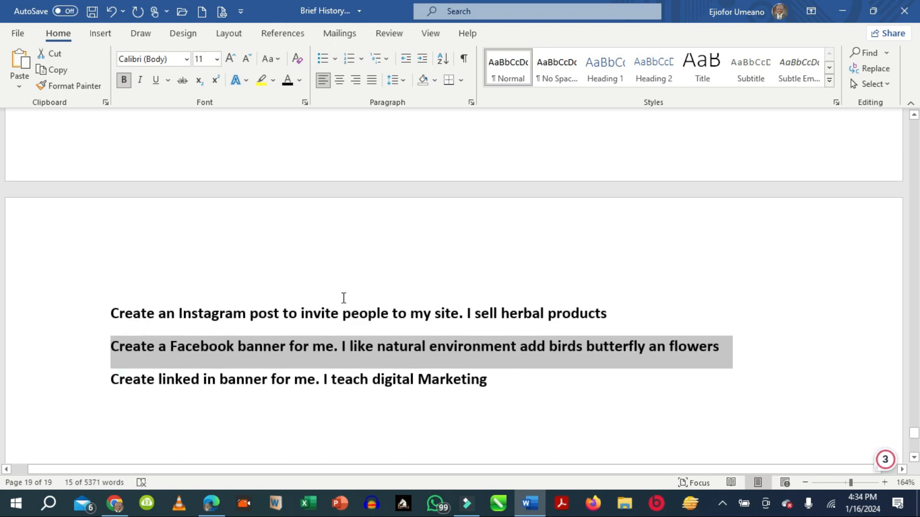
pyautogui.moveTo(112, 313); pyautogui.dragTo(612, 311)
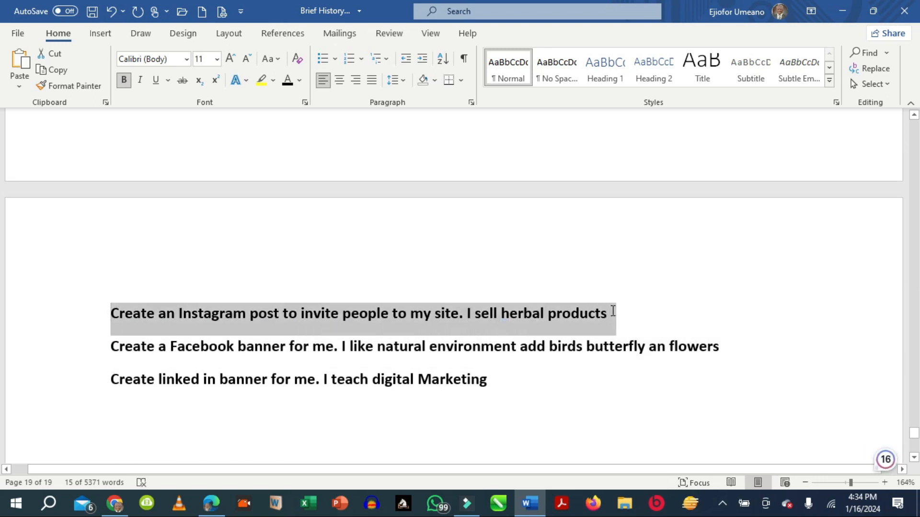
pyautogui.rightClick(487, 328)
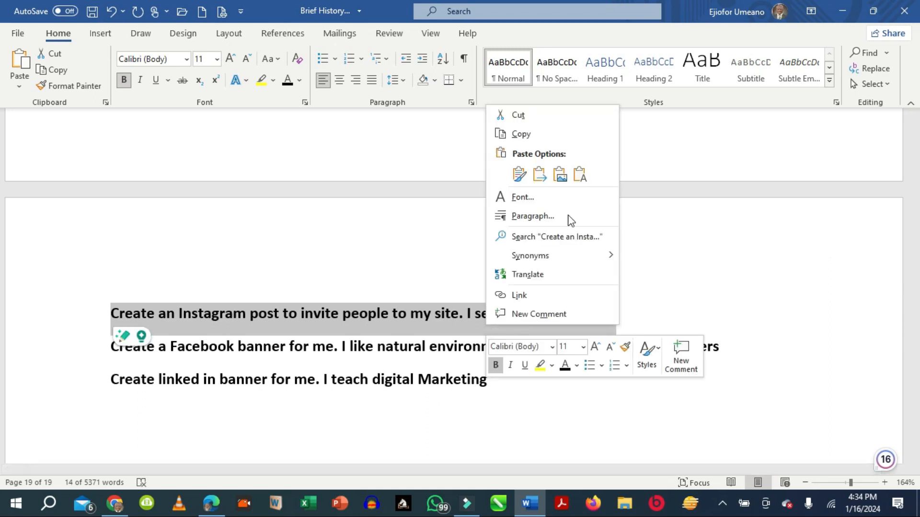
pyautogui.click(537, 138)
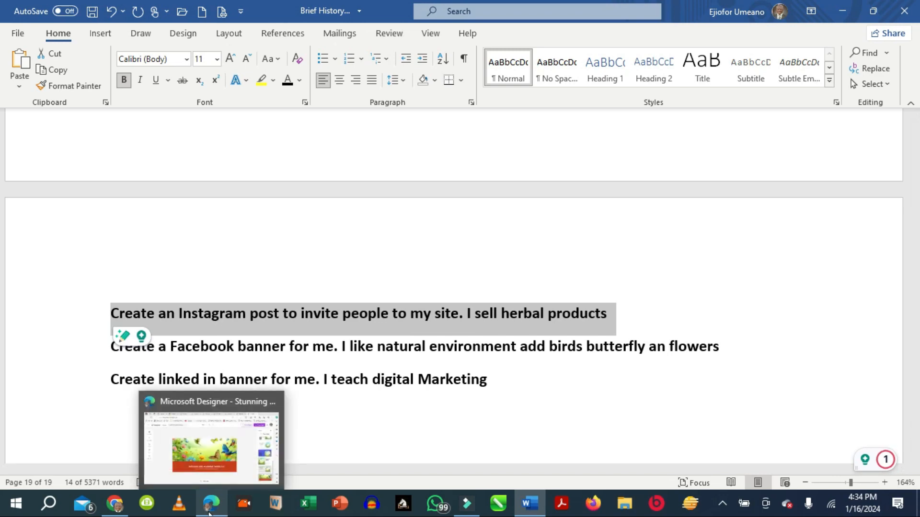
# Return to Microsoft Designer, start a new design, paste the copied Instagram prompt as its description, and generate designs.
pyautogui.click(211, 446)
pyautogui.click(655, 177)
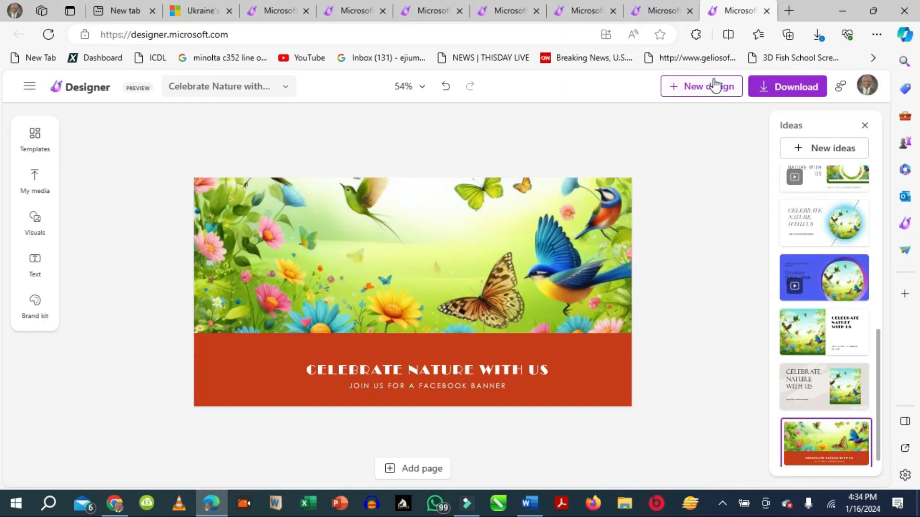
pyautogui.click(710, 88)
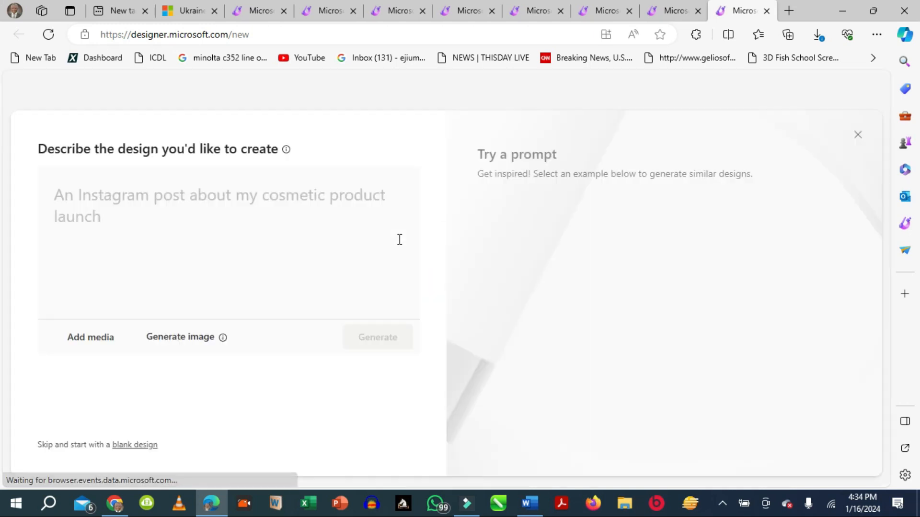
pyautogui.rightClick(59, 195)
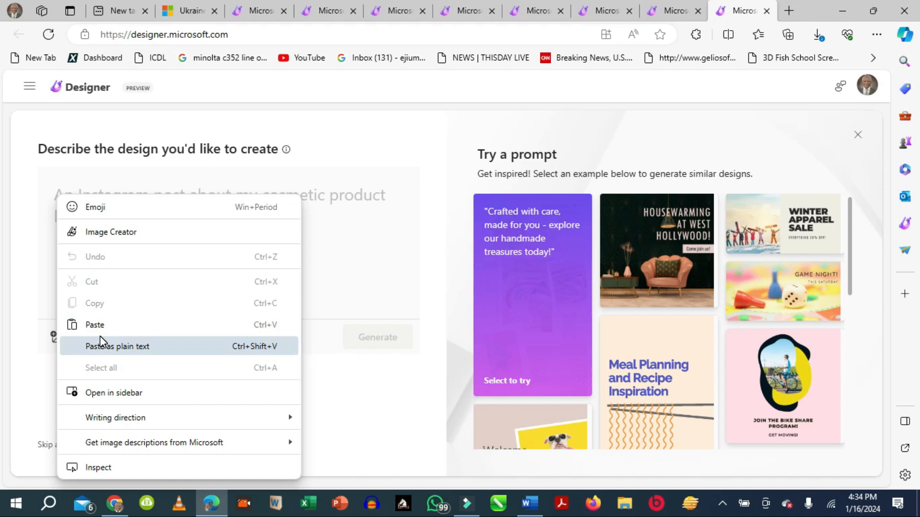
pyautogui.click(99, 340)
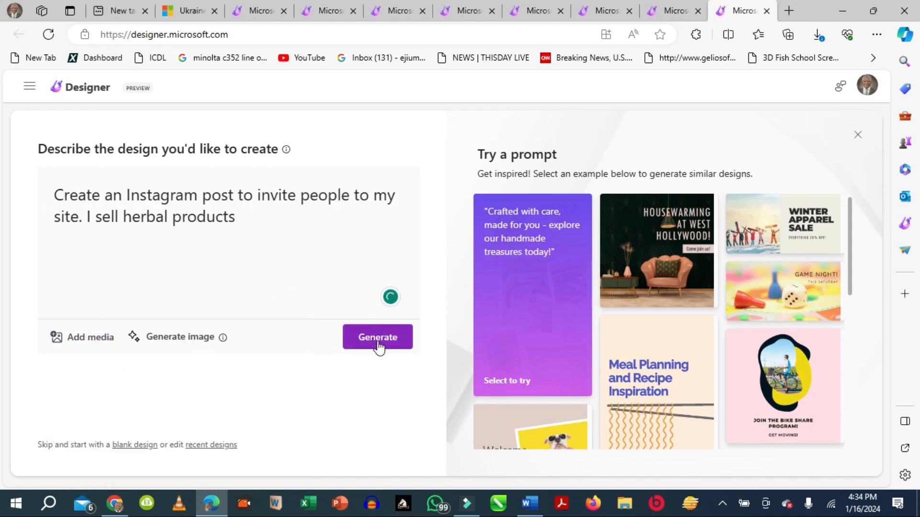
pyautogui.click(378, 343)
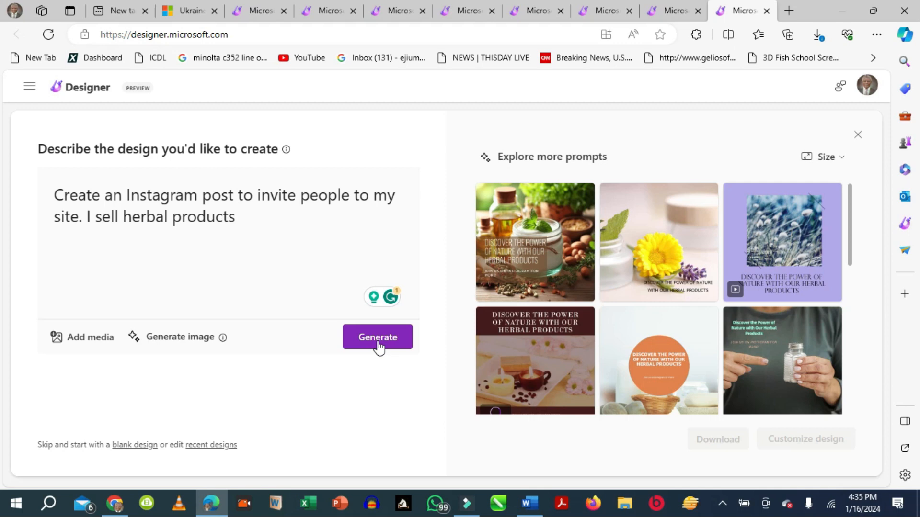
# Choose the generated post showing the cream jar with mint leaves and oil bottles, and open it for customization.
pyautogui.moveTo(554, 217)
pyautogui.click(540, 233)
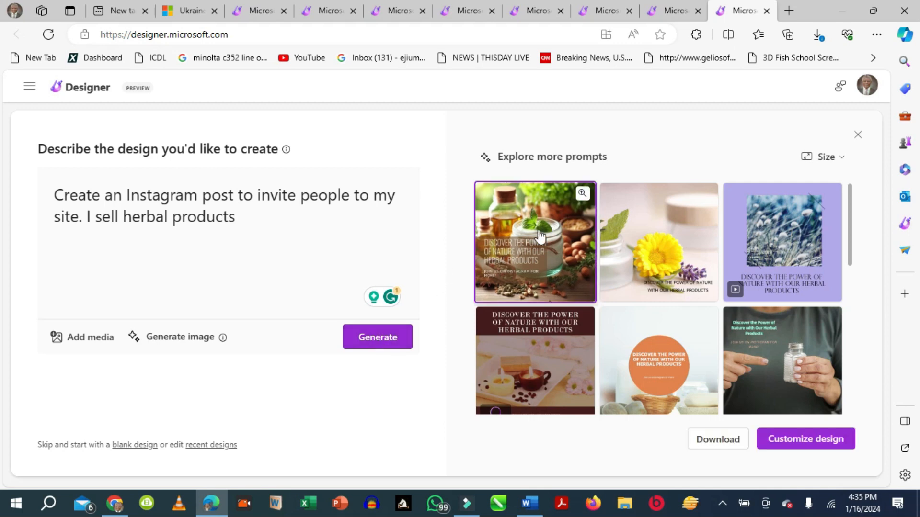
pyautogui.click(786, 445)
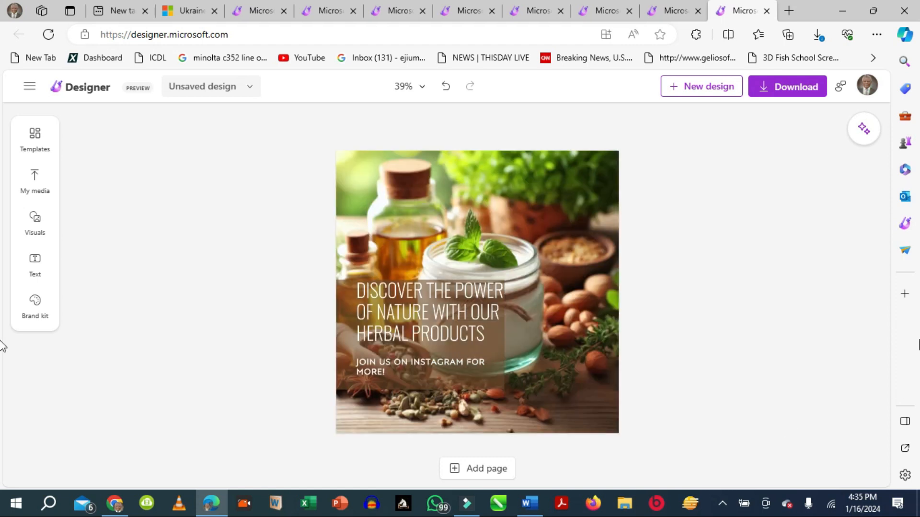
# Move the headline to the post's upper-right area and delete the translucent brown box that was behind the text.
pyautogui.moveTo(410, 298); pyautogui.dragTo(622, 182)
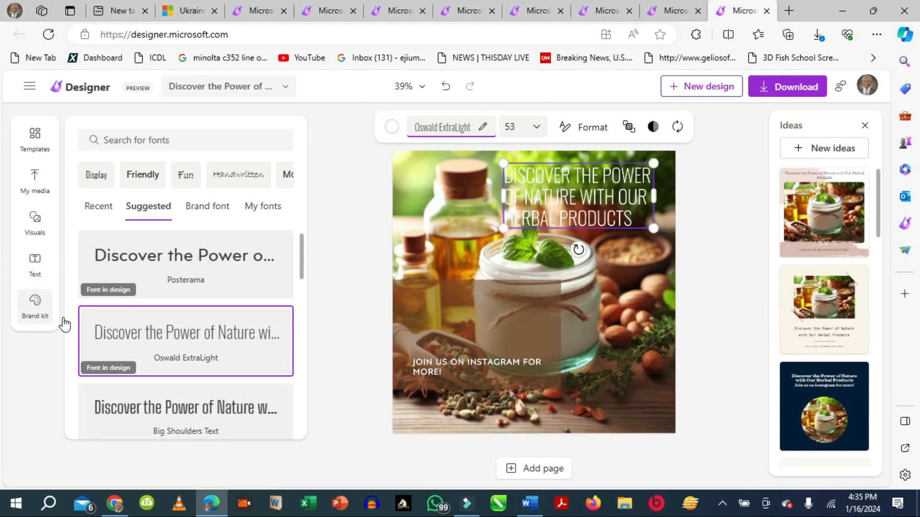
pyautogui.moveTo(503, 329); pyautogui.dragTo(608, 301)
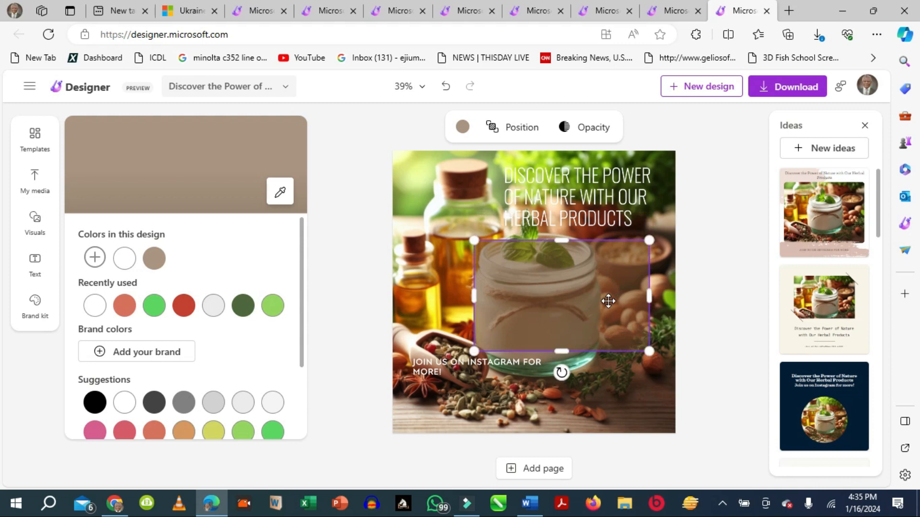
pyautogui.press('Delete')
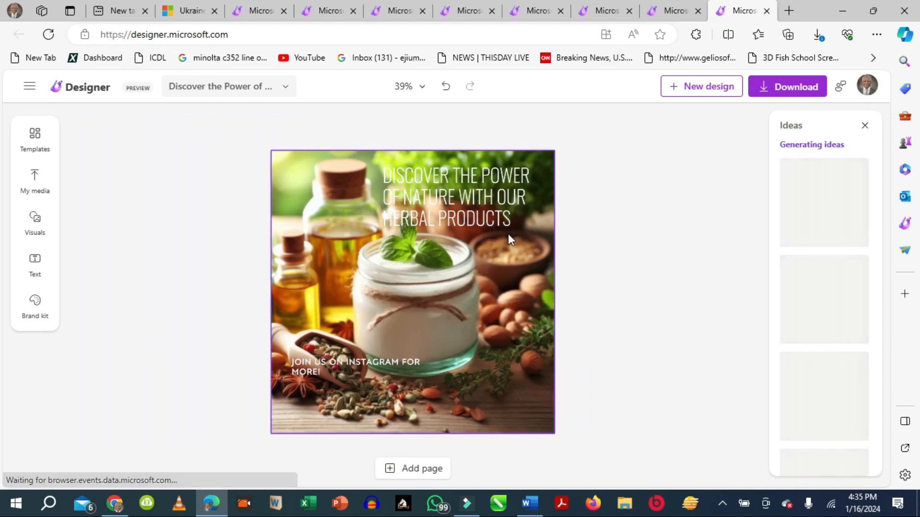
# Try dark green, magenta and gray on the "Discover the Power of Nature" headline, and return it to white.
pyautogui.click(482, 221)
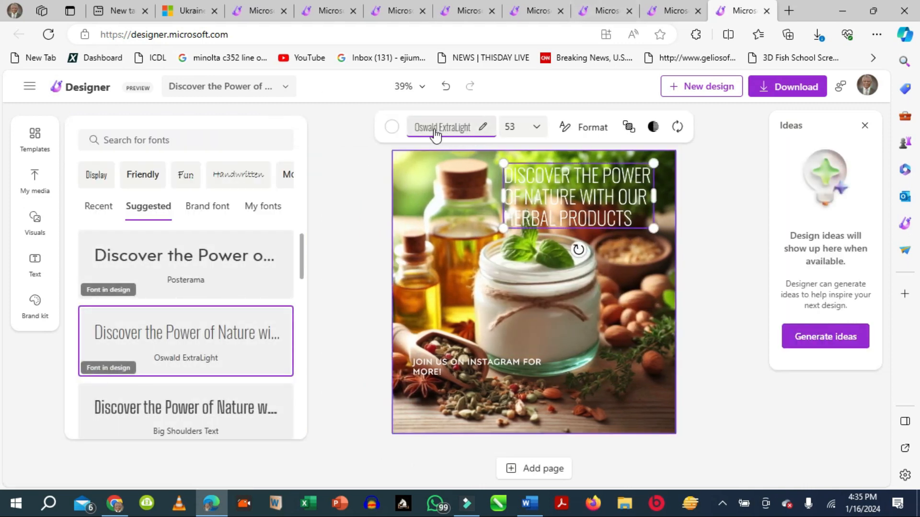
pyautogui.click(390, 127)
pyautogui.click(239, 304)
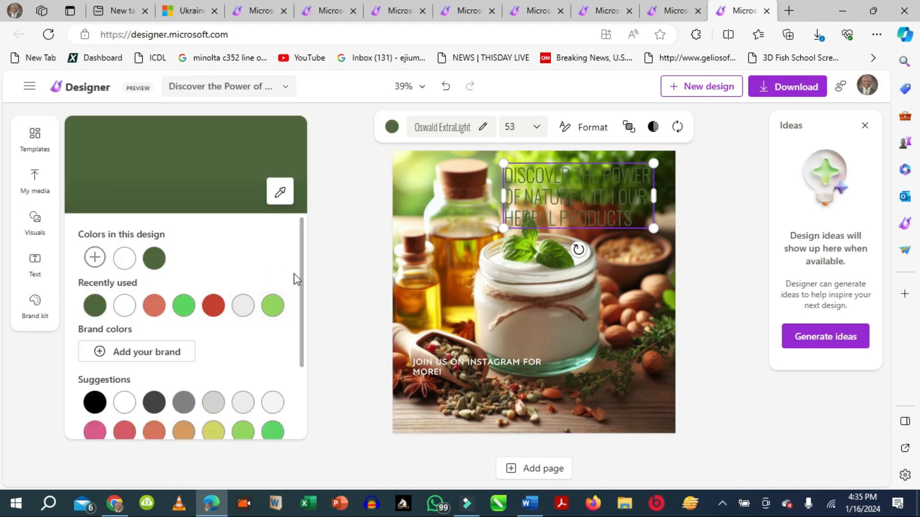
pyautogui.scroll(-3, 306, 297)
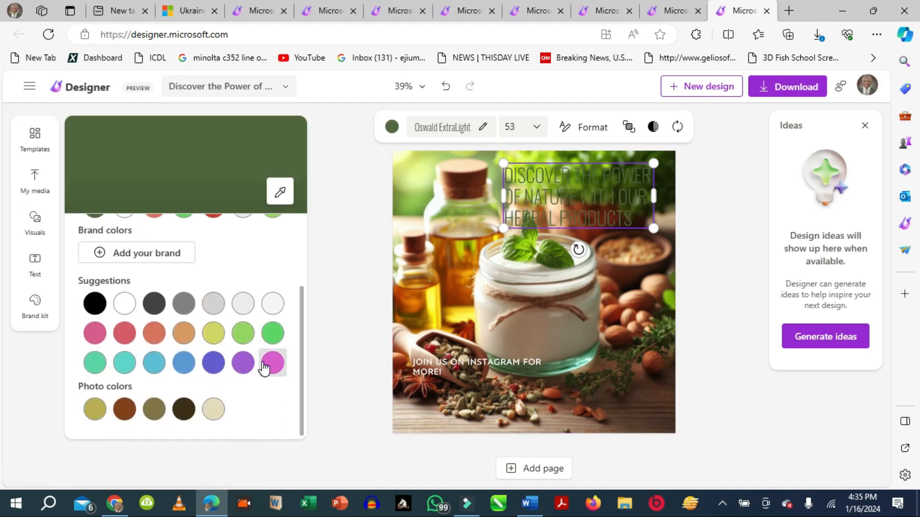
pyautogui.click(264, 365)
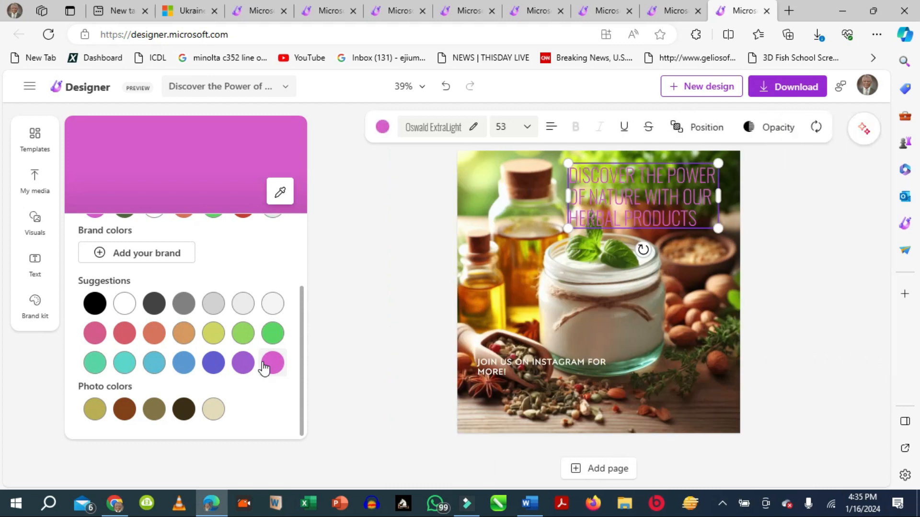
pyautogui.click(130, 312)
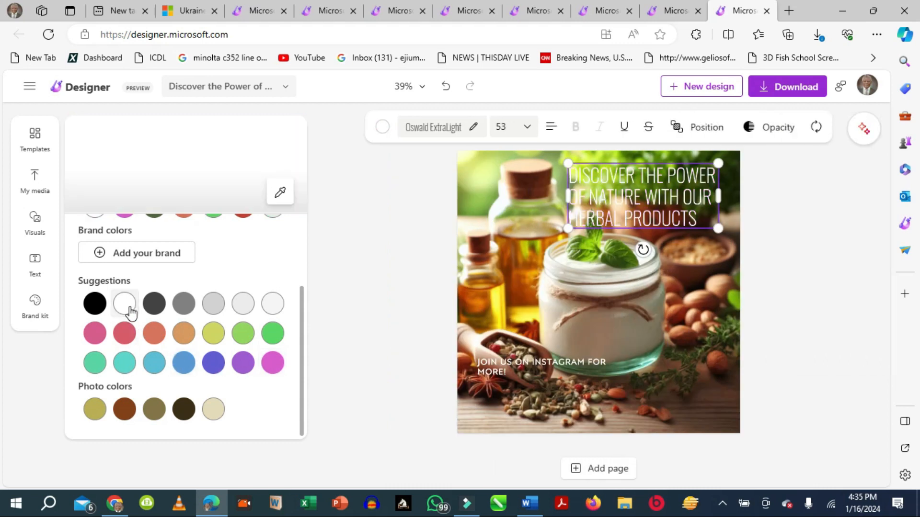
pyautogui.click(183, 304)
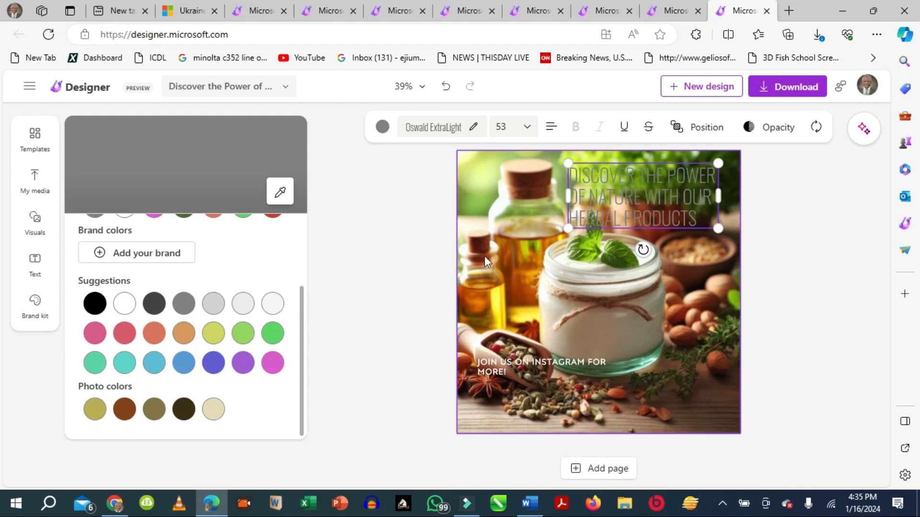
pyautogui.click(124, 303)
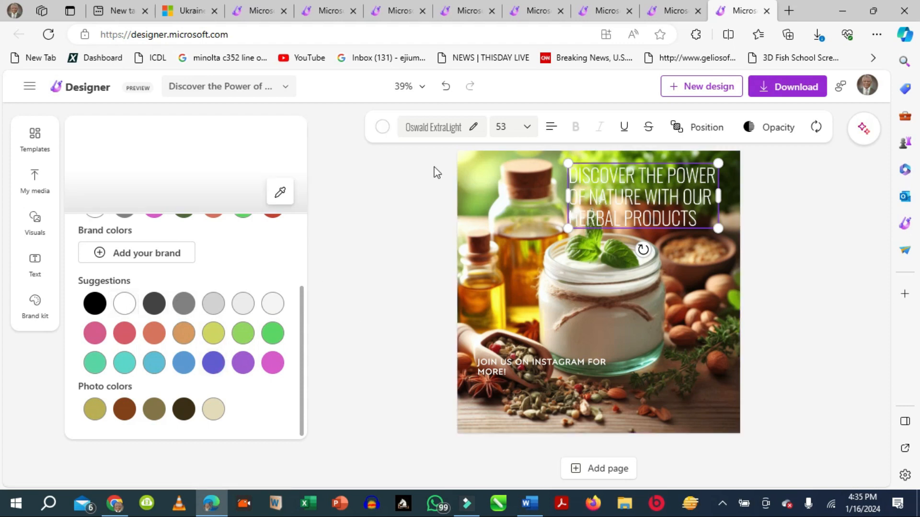
# Try the Aboreto display font on the headline, set it to Agency FB instead, and narrow the text box from its left edge.
pyautogui.click(472, 129)
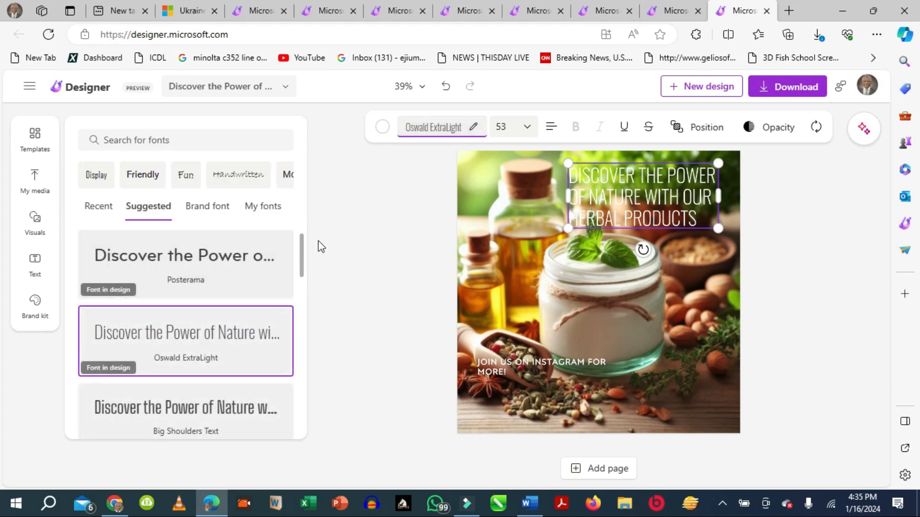
pyautogui.scroll(-3, 288, 268)
pyautogui.scroll(-6, 279, 291)
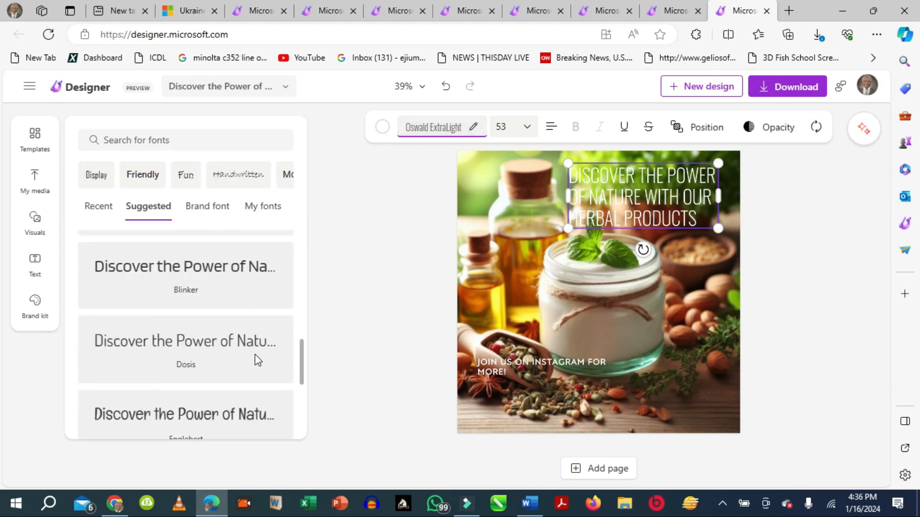
pyautogui.scroll(-1, 255, 386)
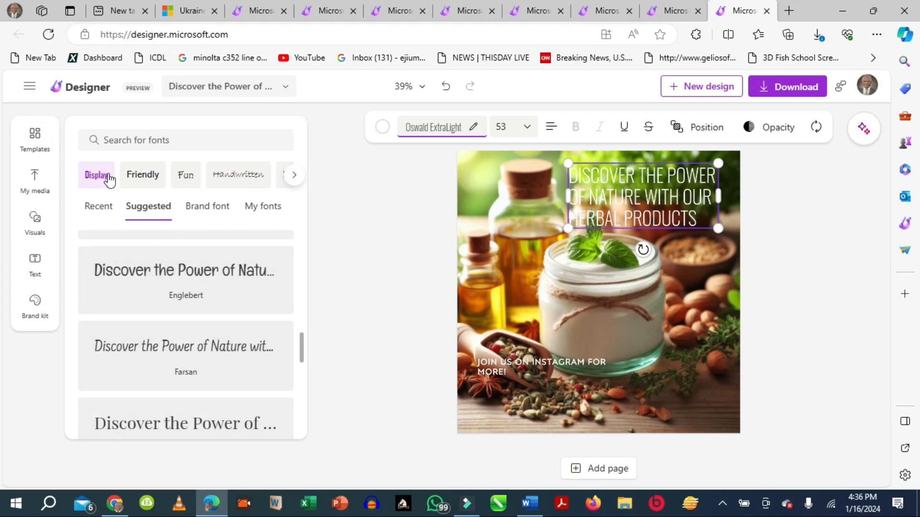
pyautogui.click(91, 180)
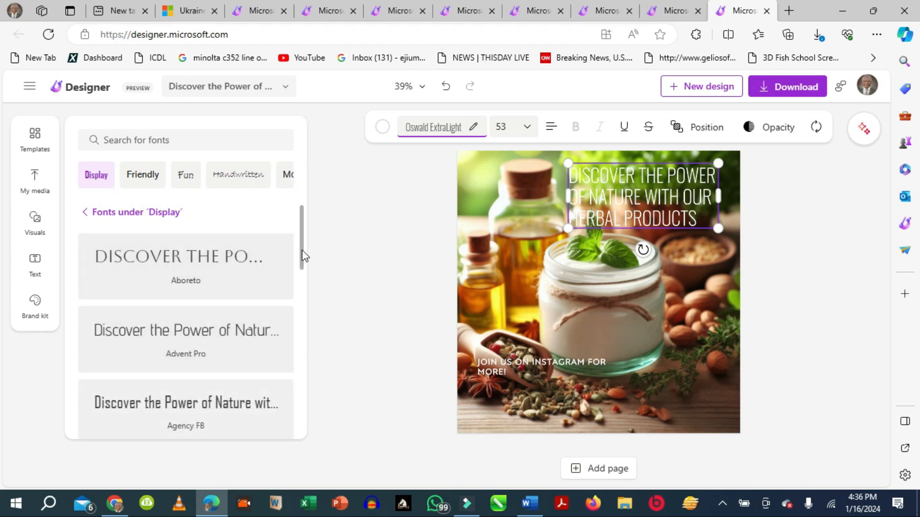
pyautogui.click(204, 262)
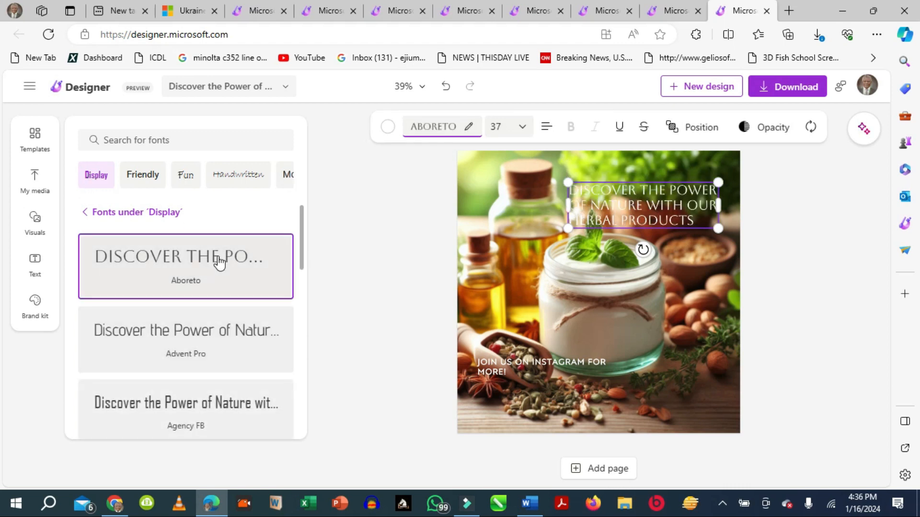
pyautogui.moveTo(299, 256); pyautogui.dragTo(294, 306)
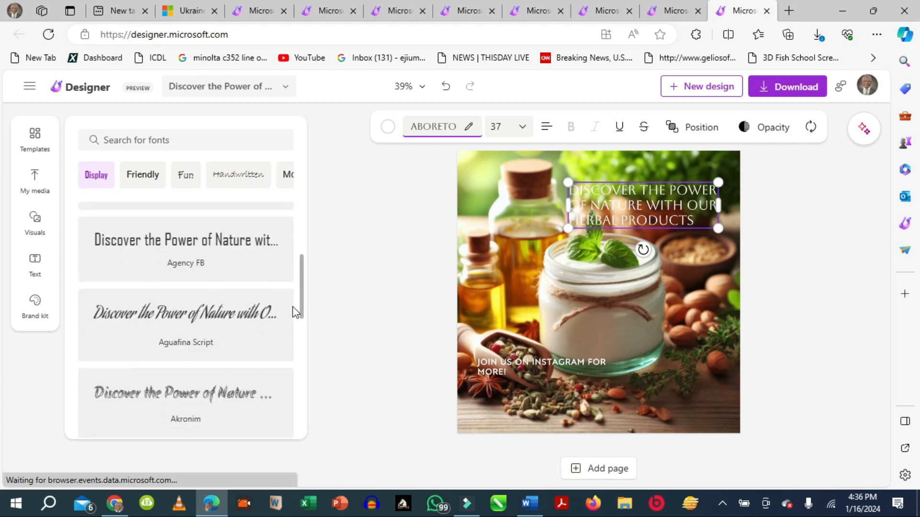
pyautogui.click(148, 240)
pyautogui.moveTo(569, 192); pyautogui.dragTo(587, 213)
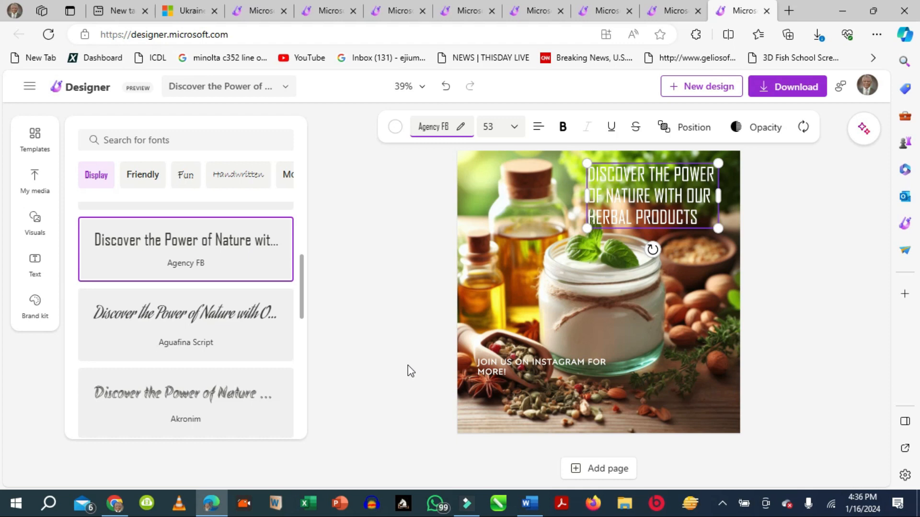
# Start a new design and enter the prompt "alady in a tub with swimming pool background".
pyautogui.click(709, 89)
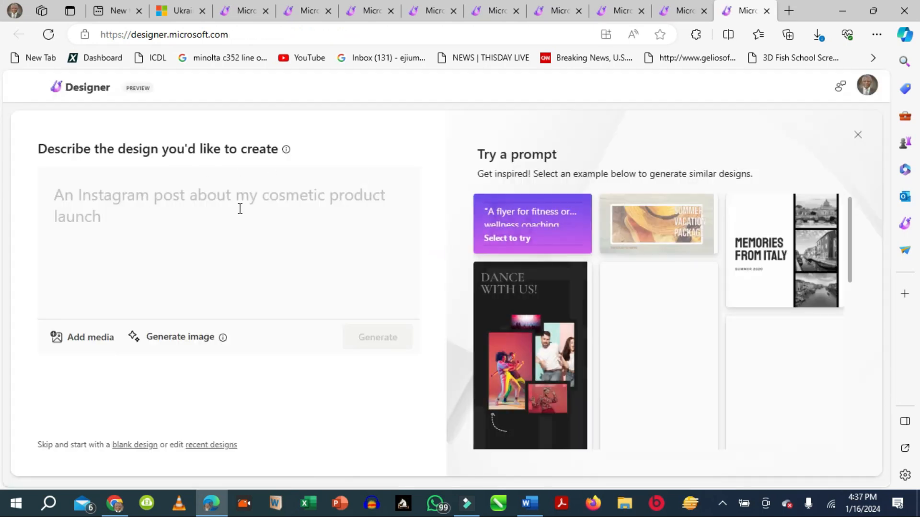
pyautogui.write('al')
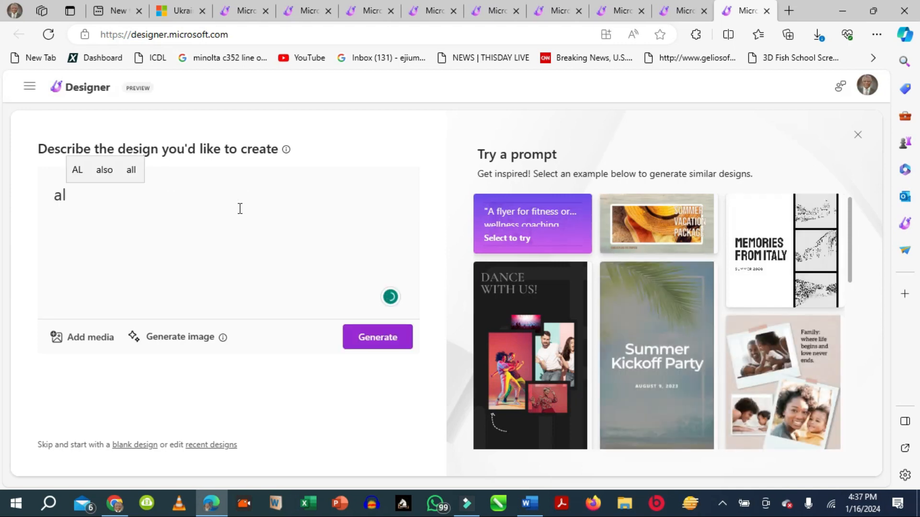
pyautogui.write('ady')
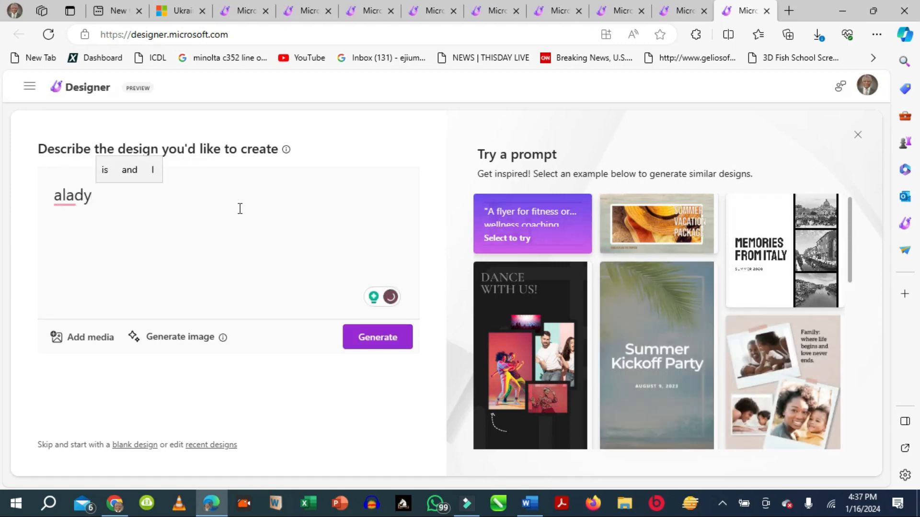
pyautogui.write(' in a')
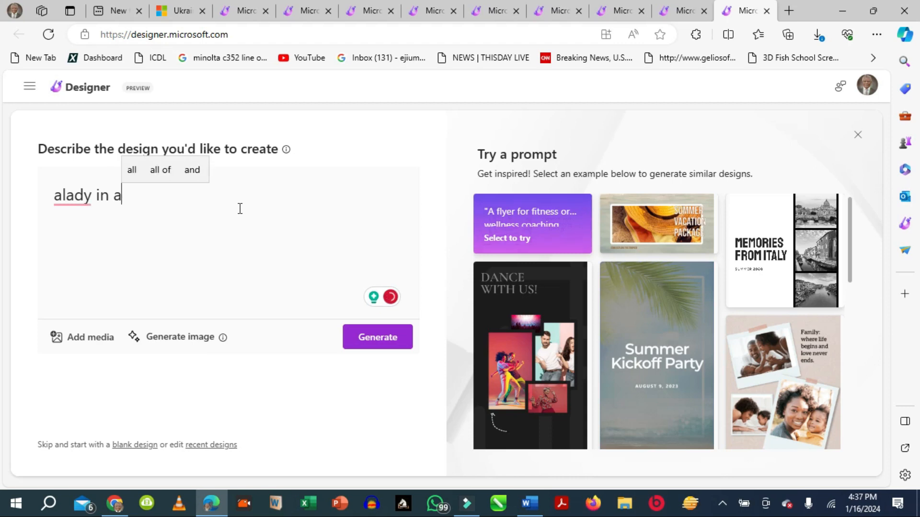
pyautogui.write(' tub with')
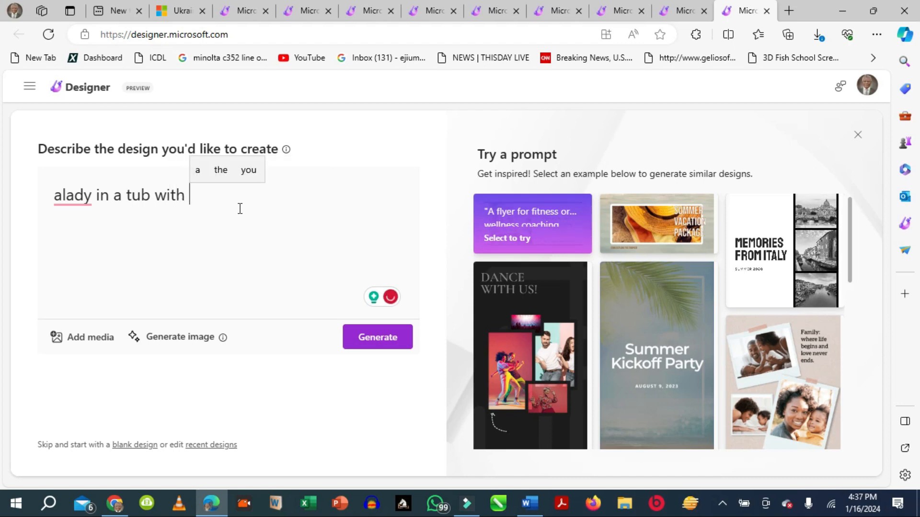
pyautogui.write(' swimming ')
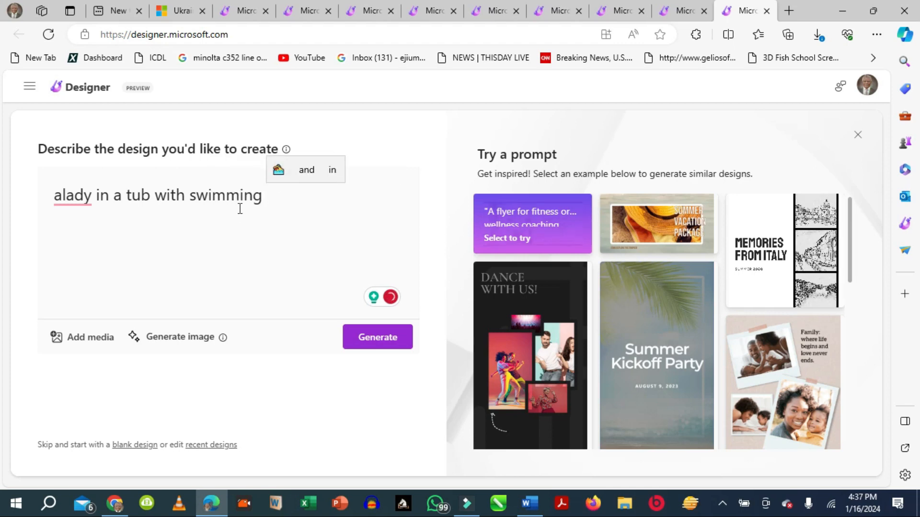
pyautogui.write(' p')
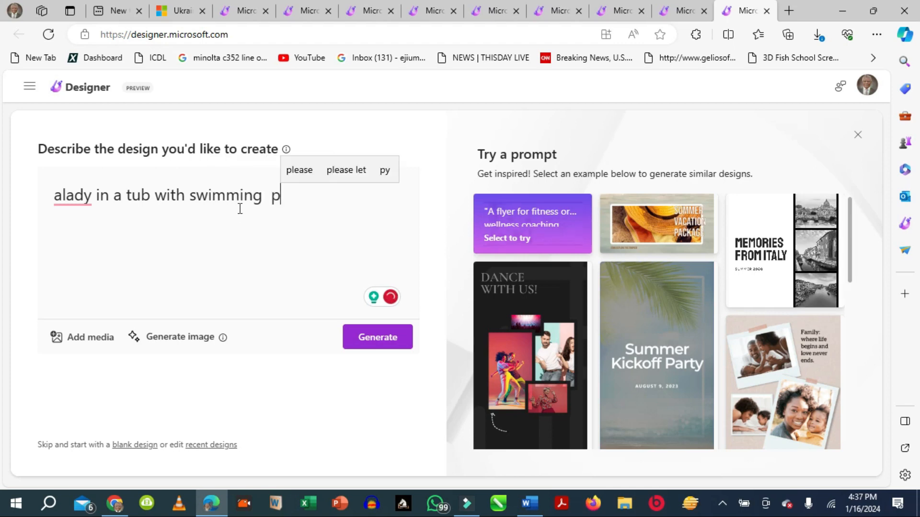
pyautogui.write('ool ')
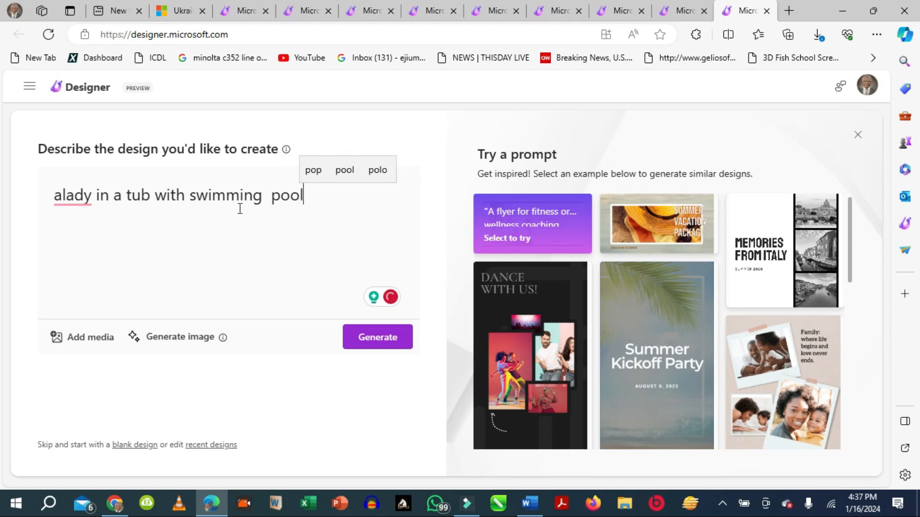
pyautogui.write('b')
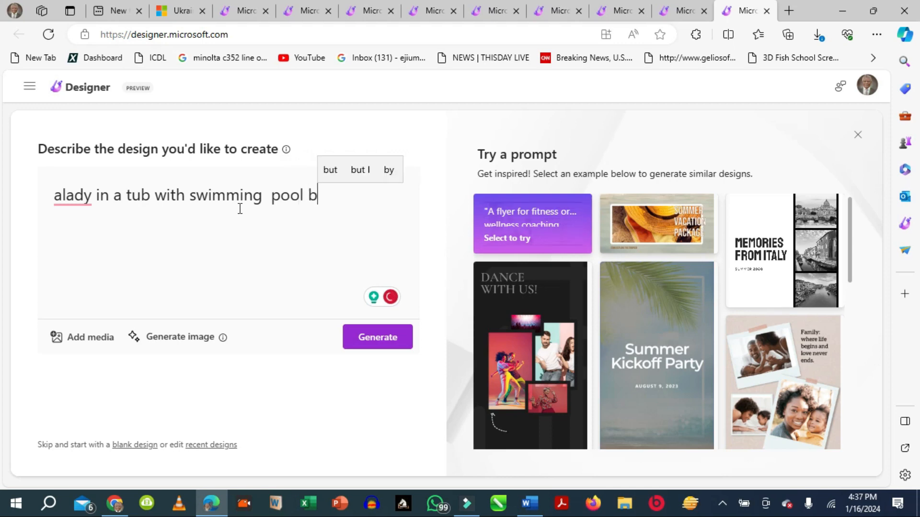
pyautogui.write('ack')
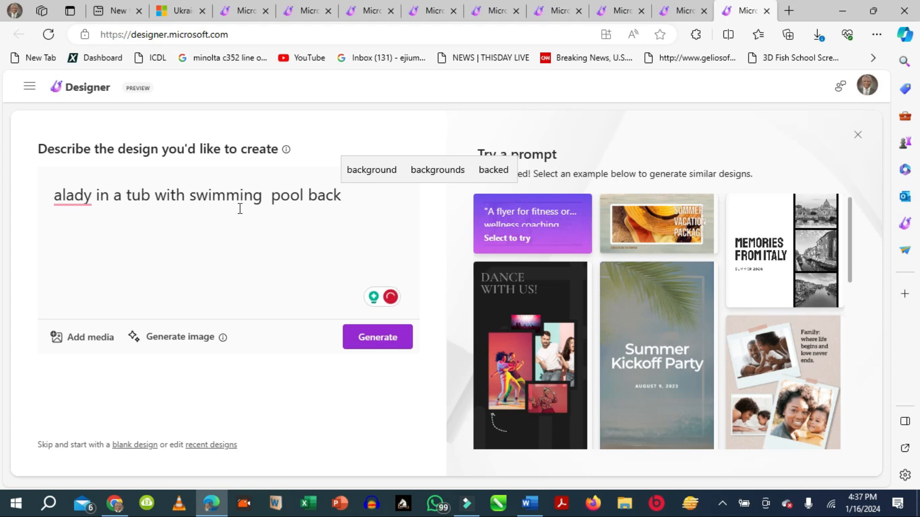
pyautogui.click(372, 169)
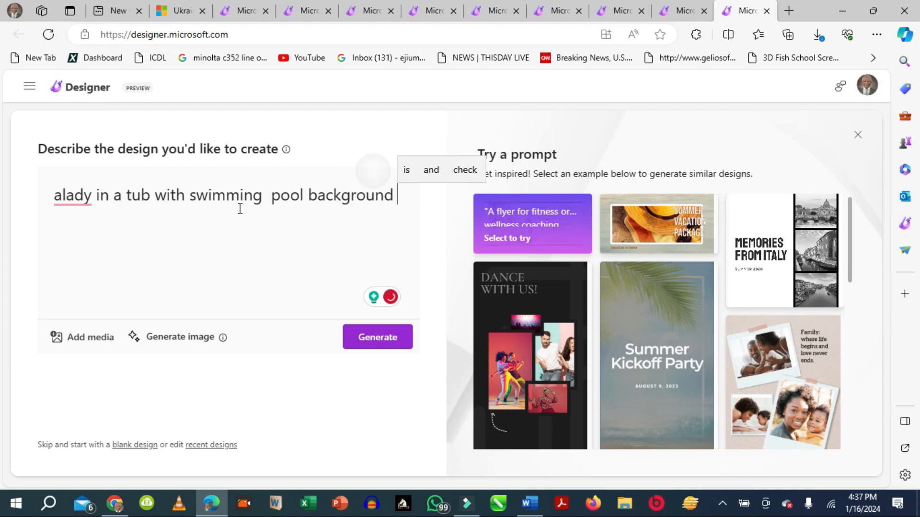
# Correct "alady" to "a lady" in the prompt, generate the designs, and add the article "a" before "swimming".
pyautogui.click(62, 197)
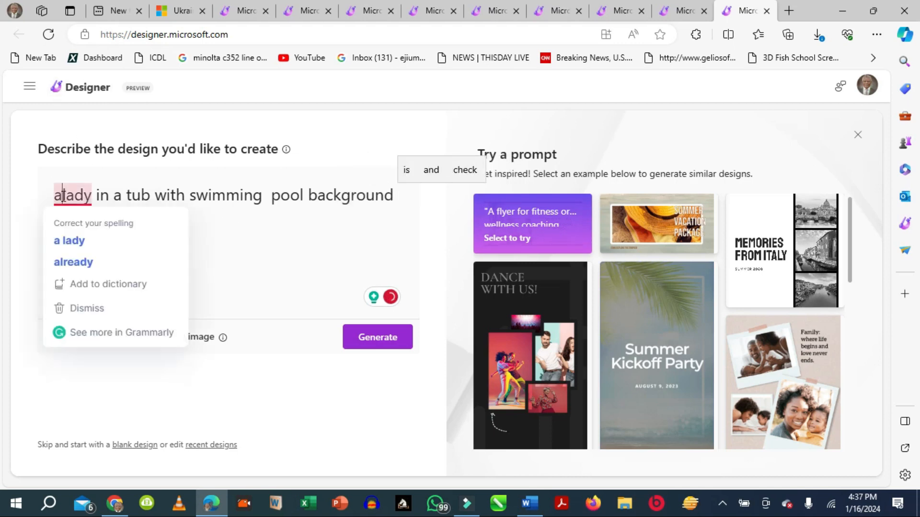
pyautogui.click(357, 339)
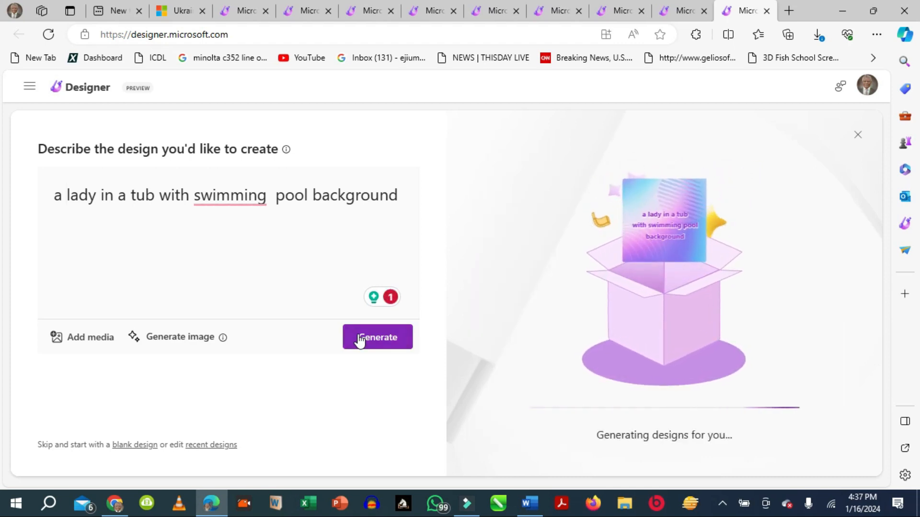
pyautogui.moveTo(238, 218)
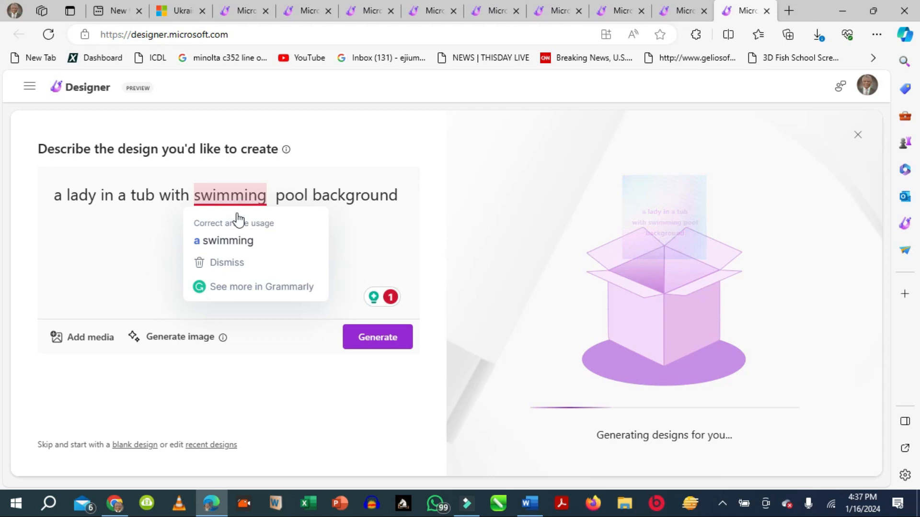
pyautogui.click(218, 242)
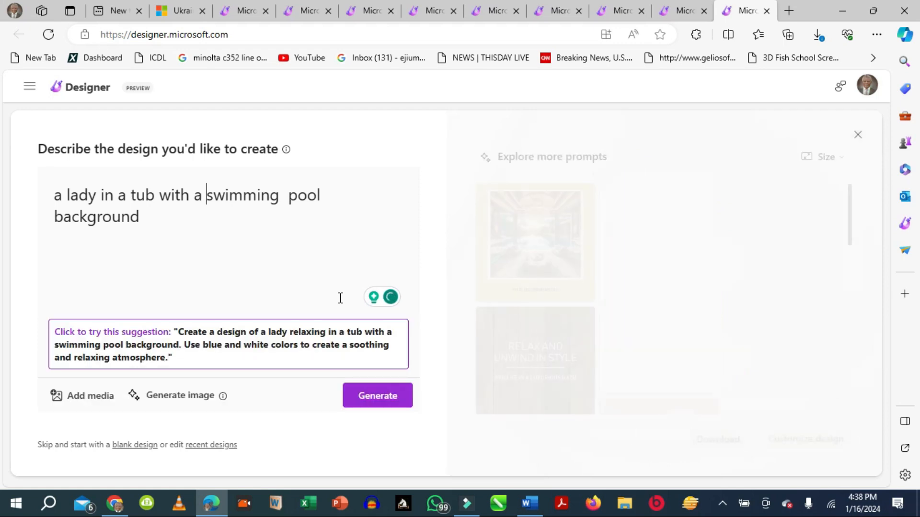
# Review the generated designs, adopt the suggested prompt about a lady relaxing in a tub with blue and white colors, and generate from it.
pyautogui.scroll(-10, 717, 302)
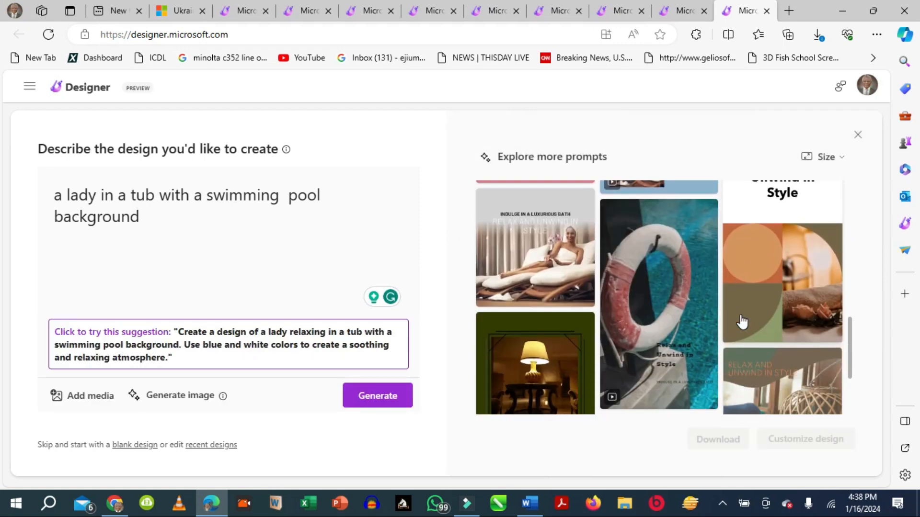
pyautogui.scroll(-3, 742, 322)
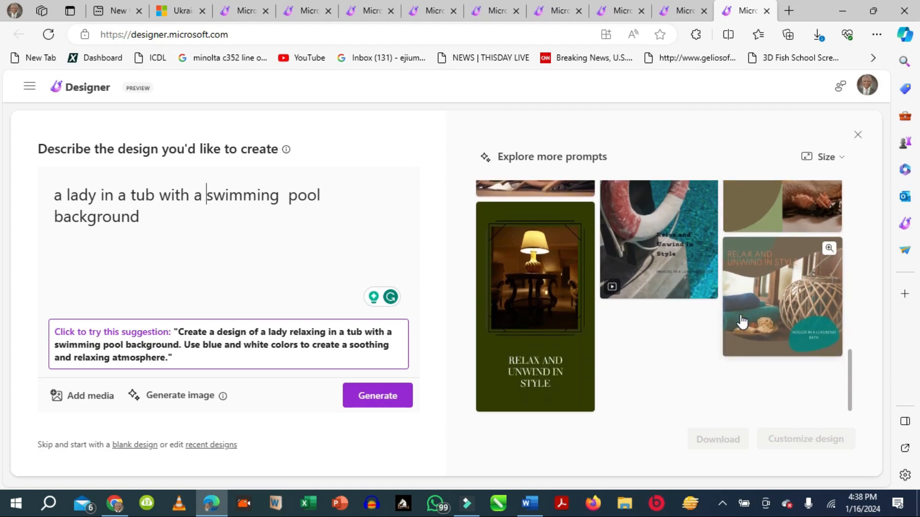
pyautogui.scroll(5, 747, 335)
pyautogui.scroll(1, 758, 343)
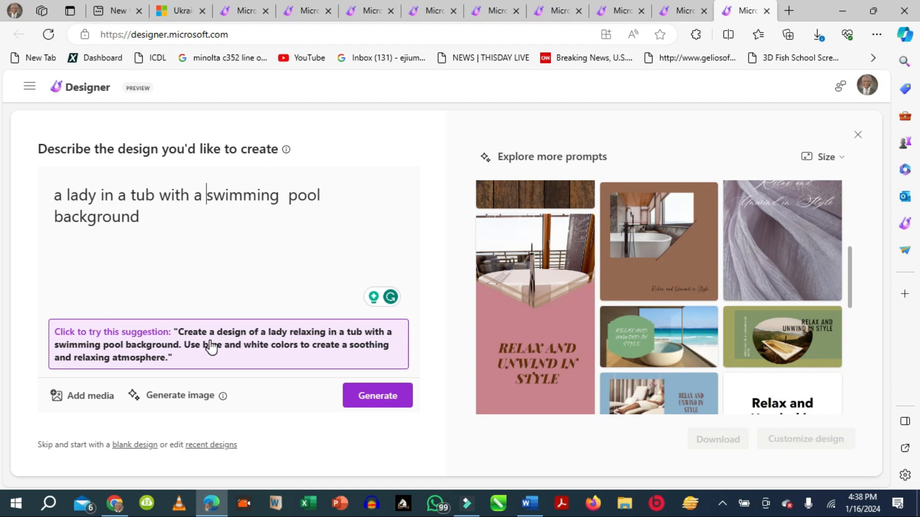
pyautogui.click(126, 336)
pyautogui.click(363, 337)
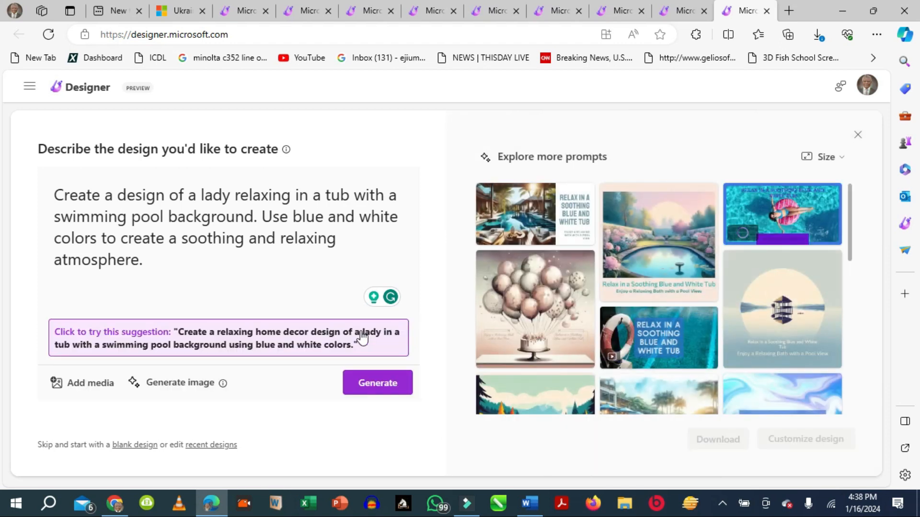
# Choose the generated design showing a woman on a pink float in a blue-framed pool, and open it for customization.
pyautogui.scroll(-3, 597, 326)
pyautogui.scroll(-5, 597, 327)
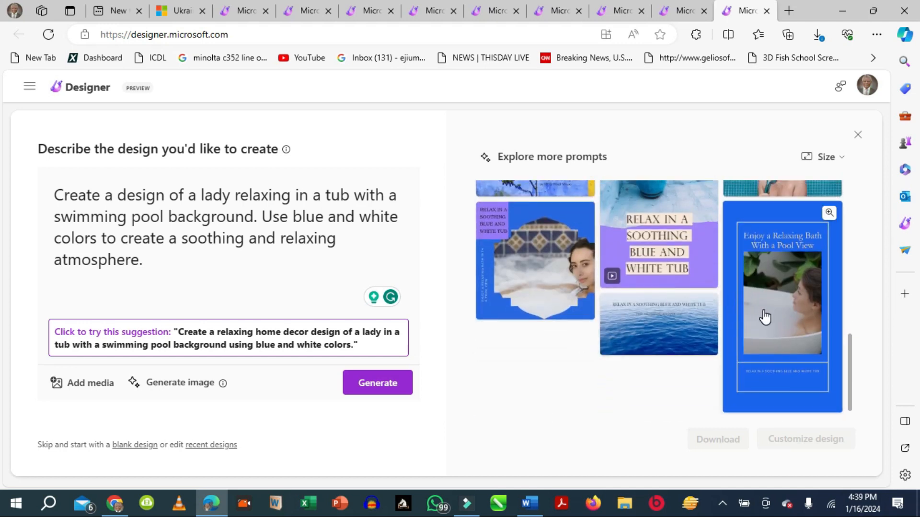
pyautogui.scroll(5, 534, 277)
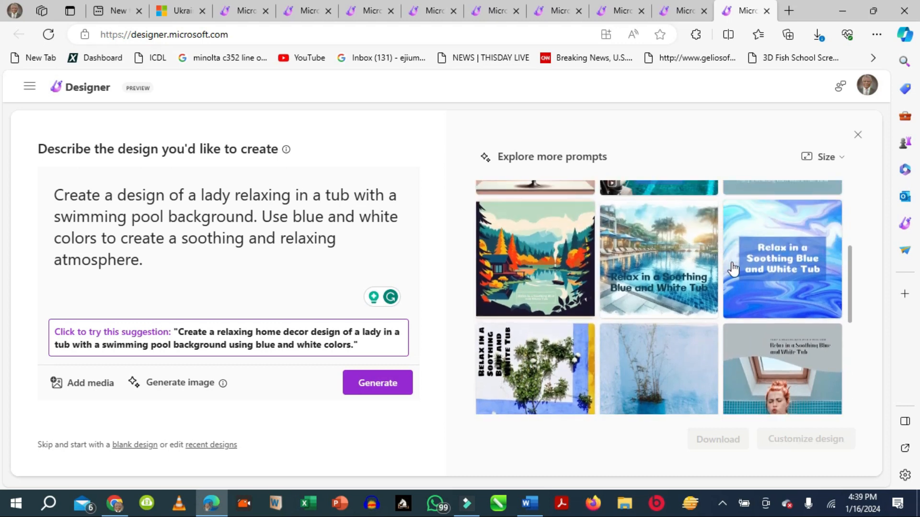
pyautogui.scroll(2, 663, 297)
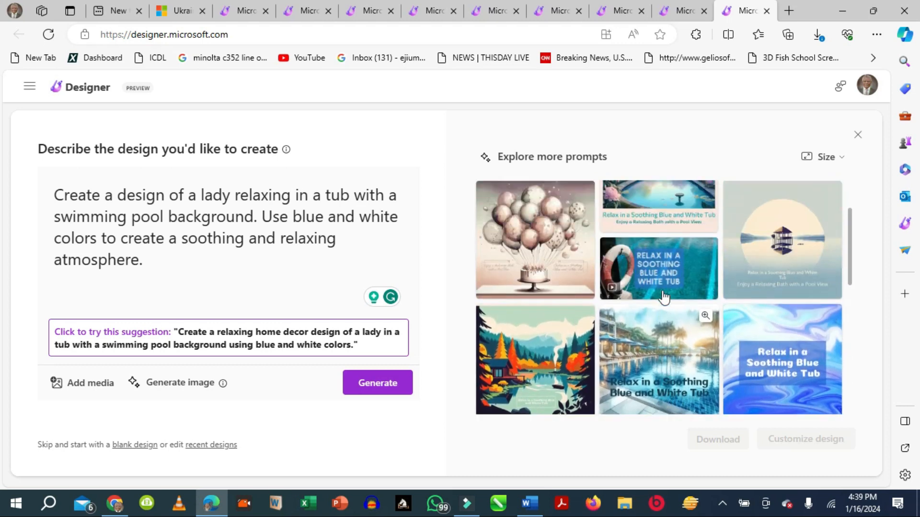
pyautogui.scroll(2, 664, 297)
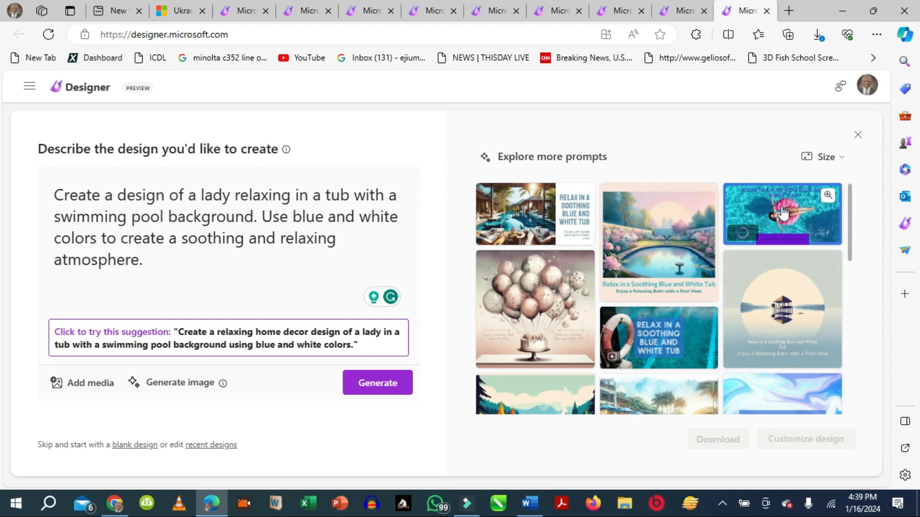
pyautogui.click(783, 214)
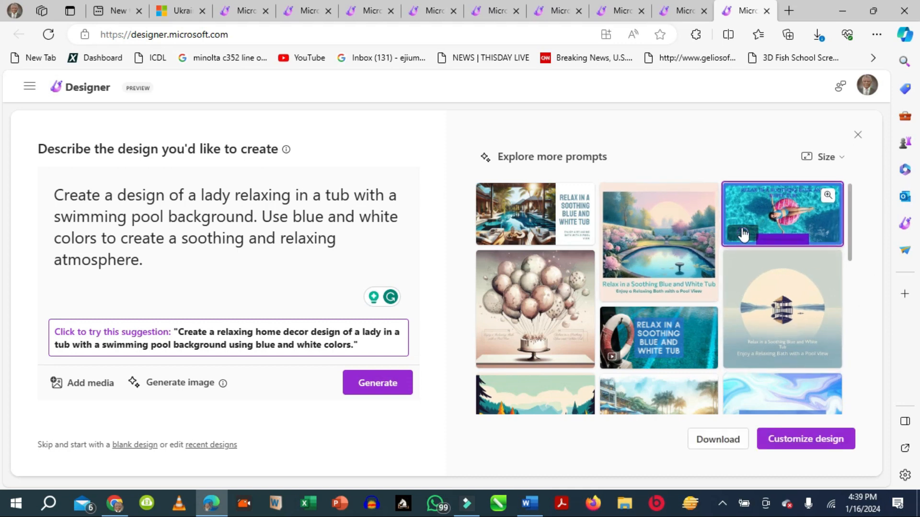
pyautogui.click(797, 444)
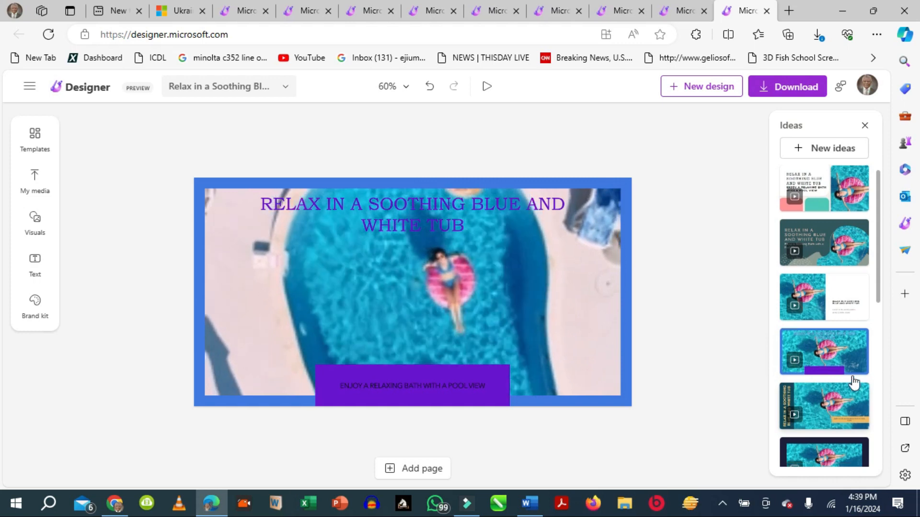
# Look over the ideas for the pool design, and go back through the earlier designs to the Digital Marketing Teacher post.
pyautogui.scroll(-5, 858, 380)
pyautogui.scroll(5, 843, 336)
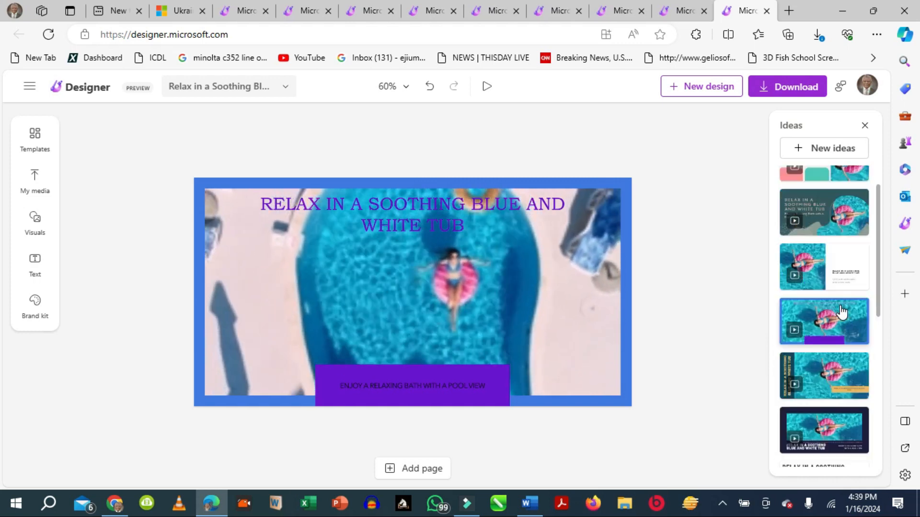
pyautogui.click(687, 18)
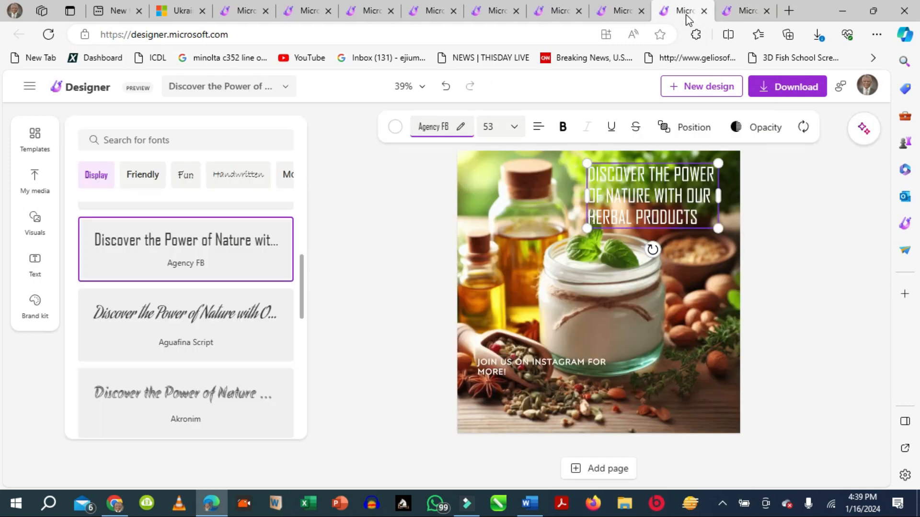
pyautogui.click(629, 12)
pyautogui.click(562, 12)
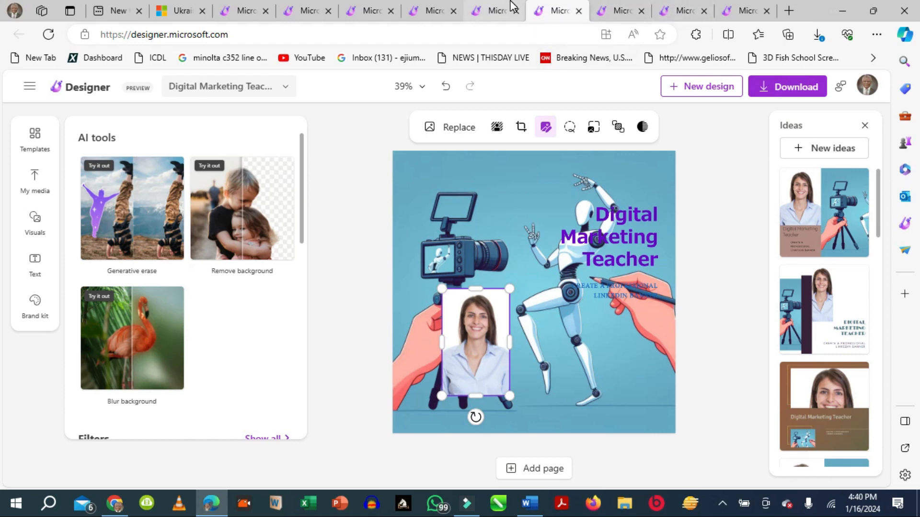
pyautogui.moveTo(489, 14)
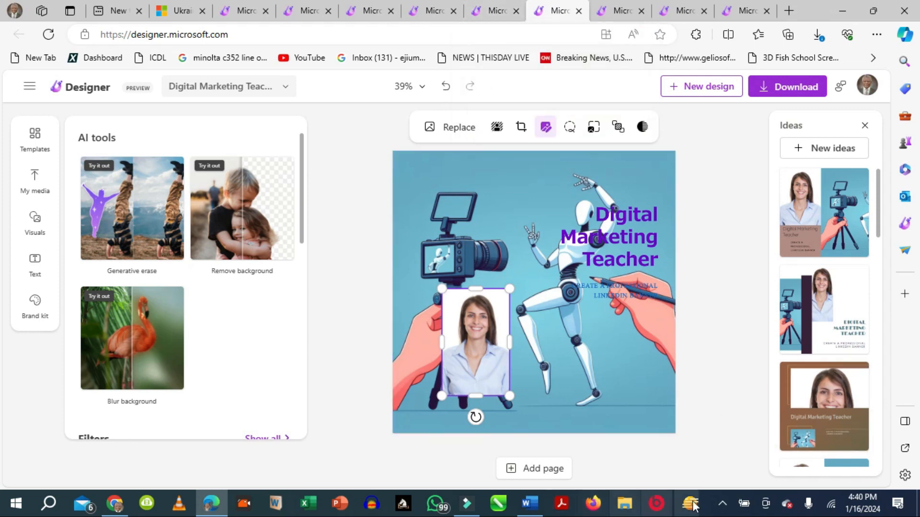
pyautogui.click(722, 503)
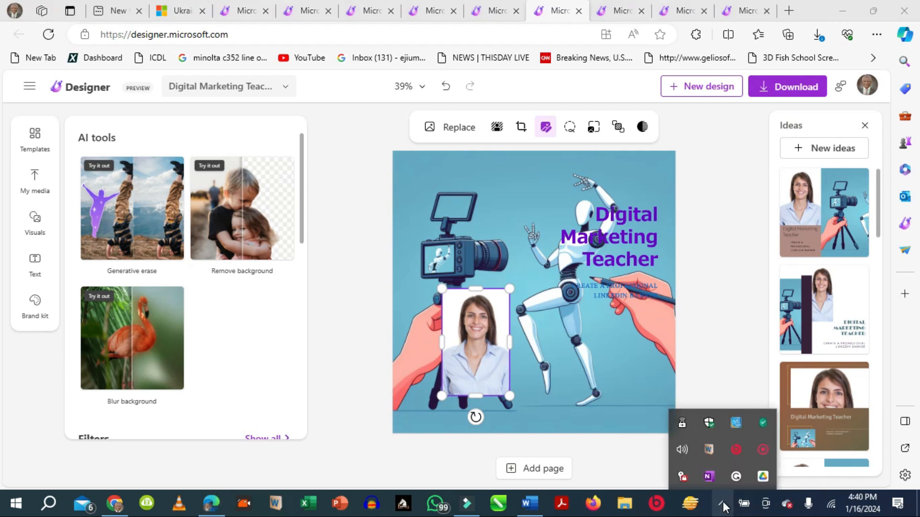
pyautogui.rightClick(763, 452)
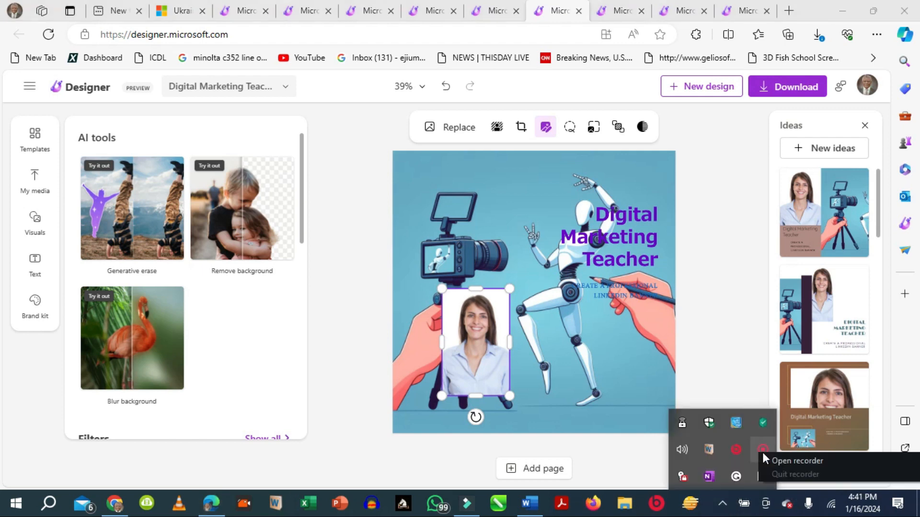
pyautogui.click(781, 462)
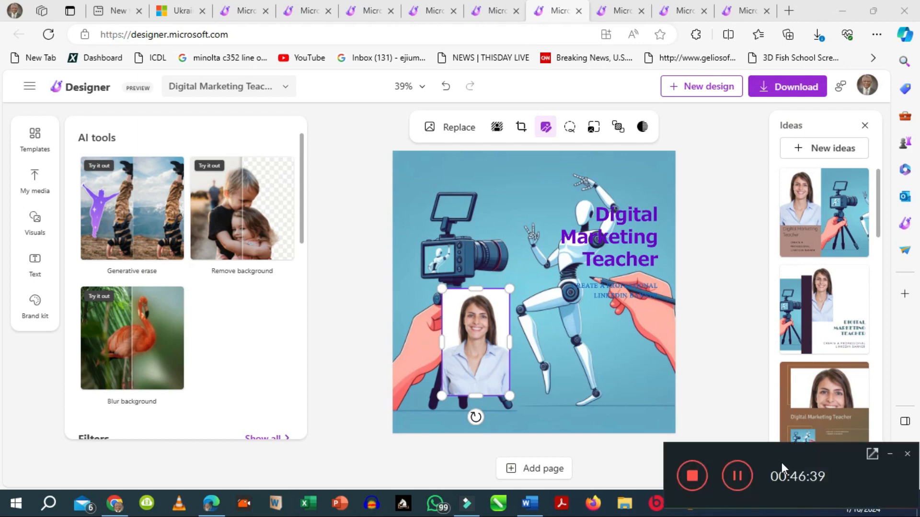